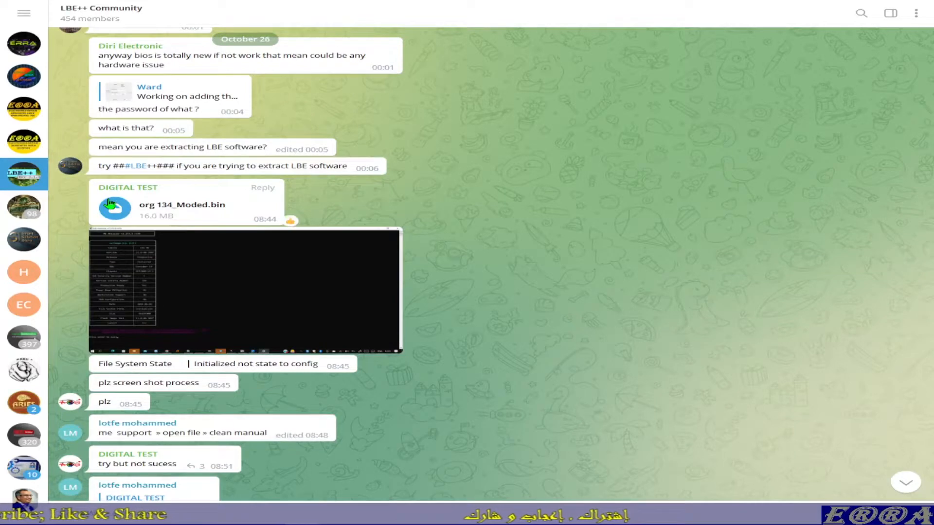
Step: Start saving the org 134_Moded.bin attachment and browse to the LBE++ community folder inside Bios Fixing on the Desktop
click(158, 229)
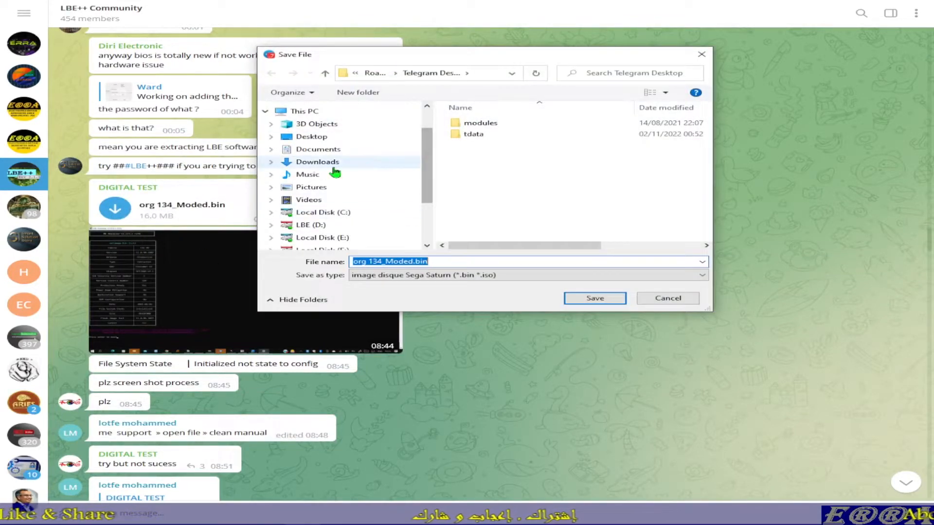
click(350, 138)
double_click(492, 134)
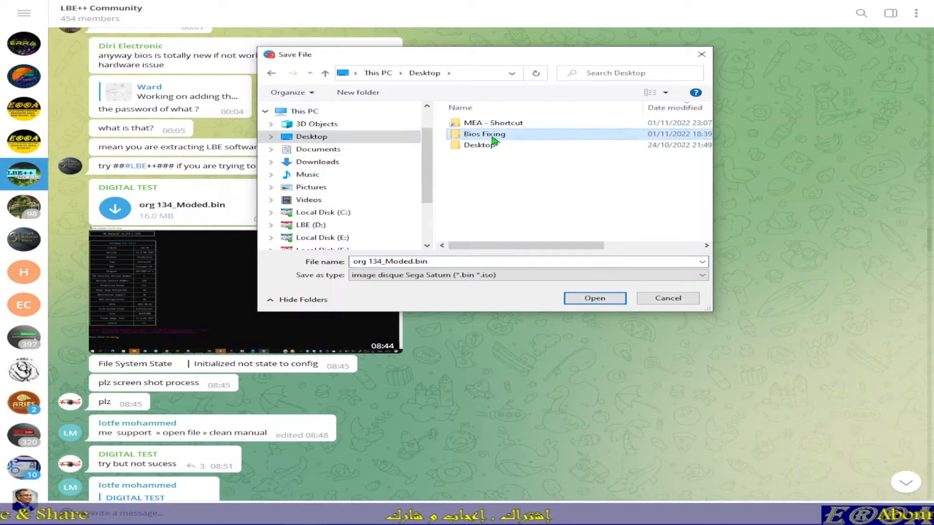
double_click(564, 205)
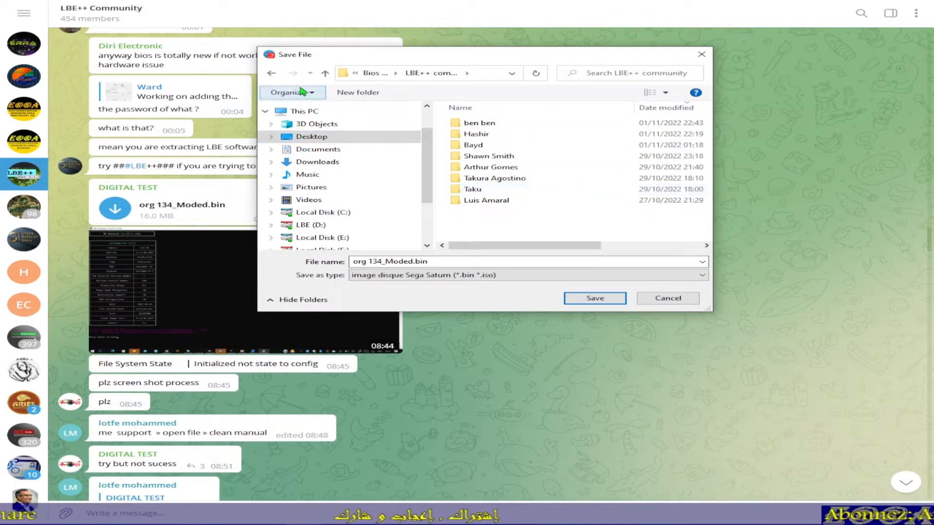
Step: Create a folder named Digital Test in LBE++ community and save org 134_Moded.bin into it
click(358, 92)
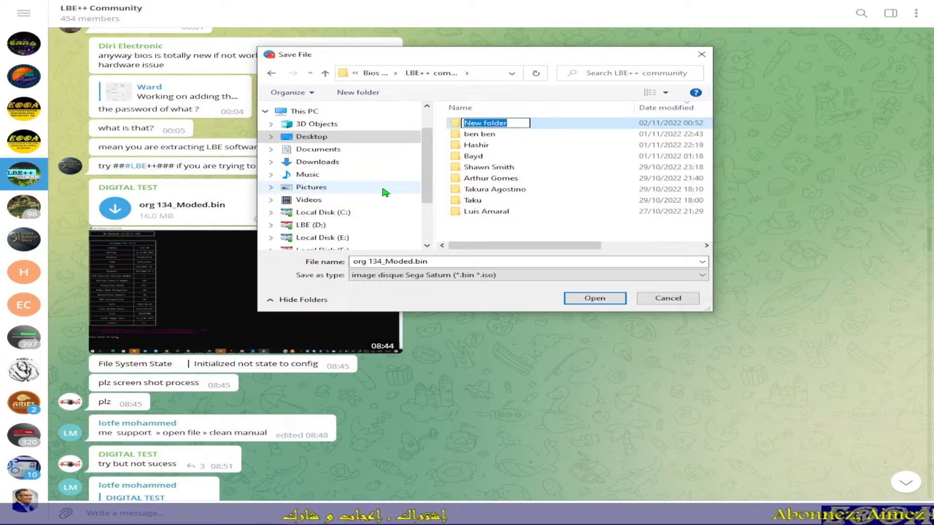
text(Digital Test)
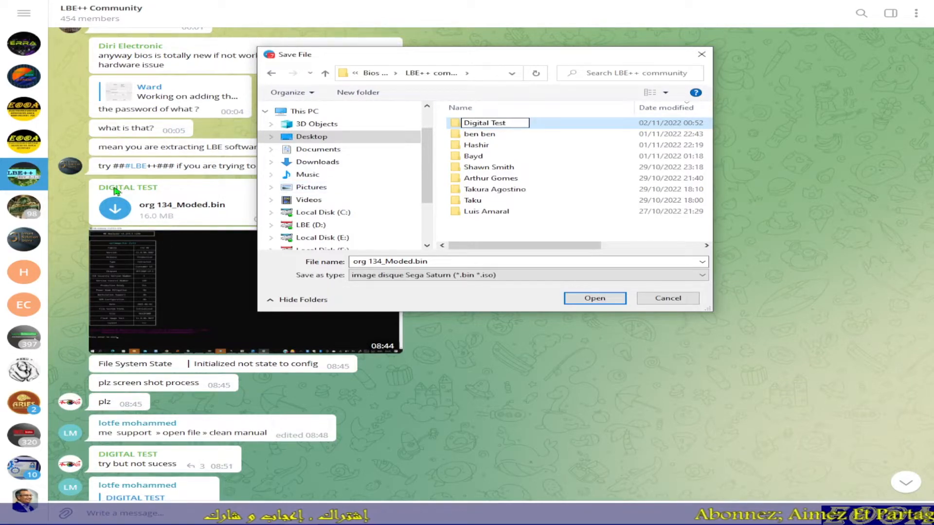
click(594, 302)
click(595, 299)
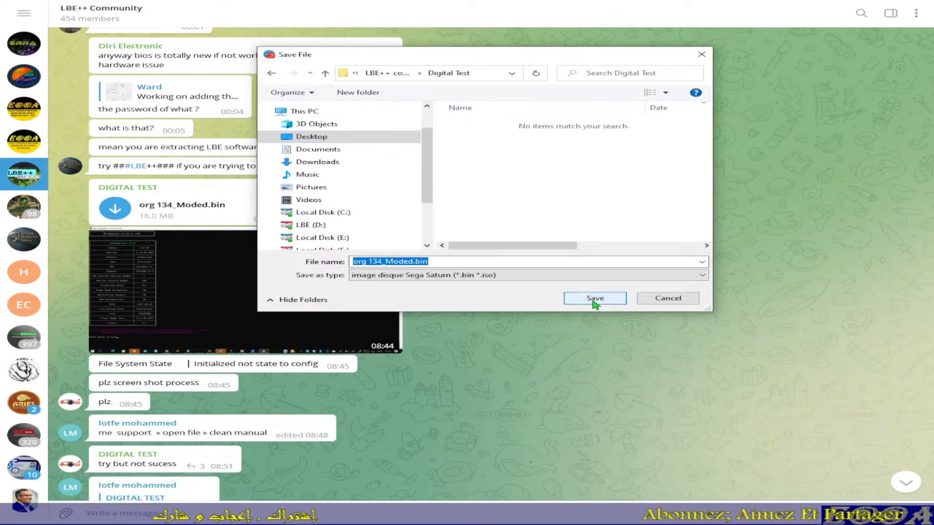
click(594, 299)
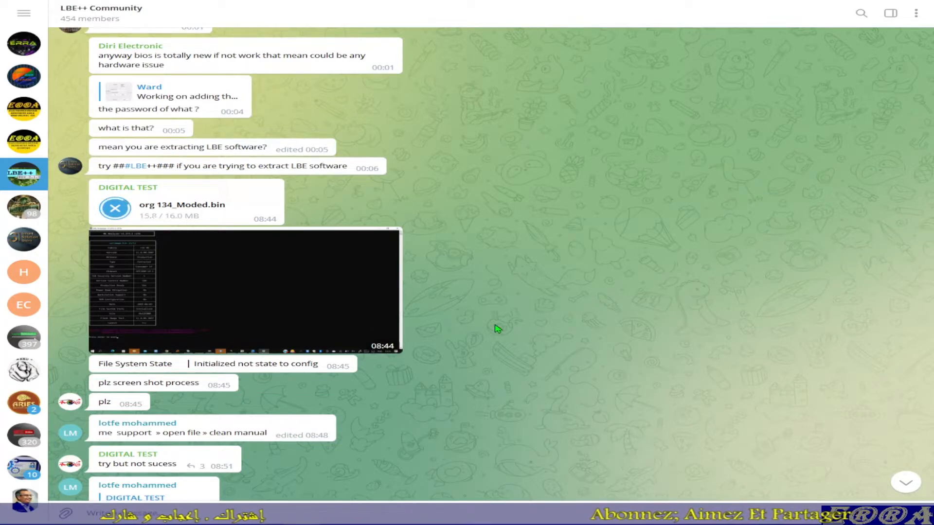
Step: Read through the replies and screenshots posted after the org 134_Moded.bin file in the LBE++ Community chat
scroll(497, 328, down, 2)
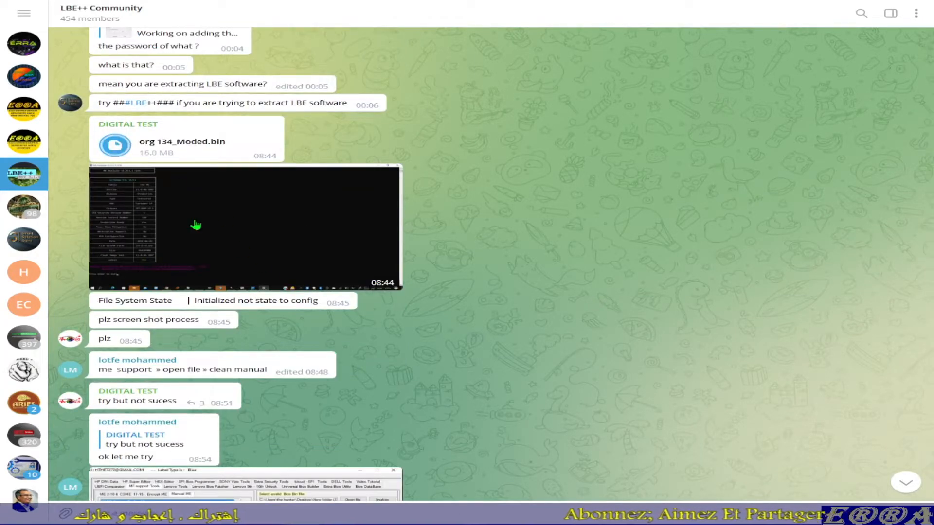
scroll(170, 303, down, 2)
scroll(170, 302, down, 2)
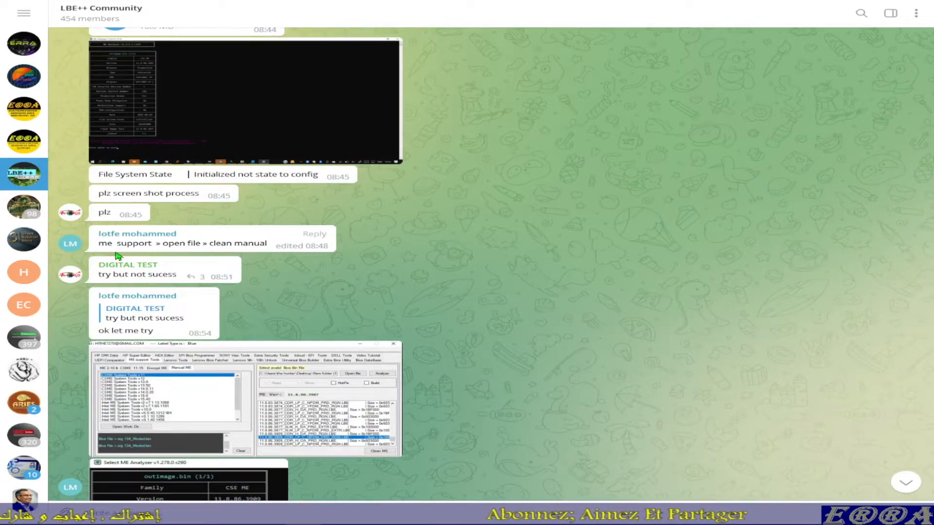
scroll(233, 271, down, 4)
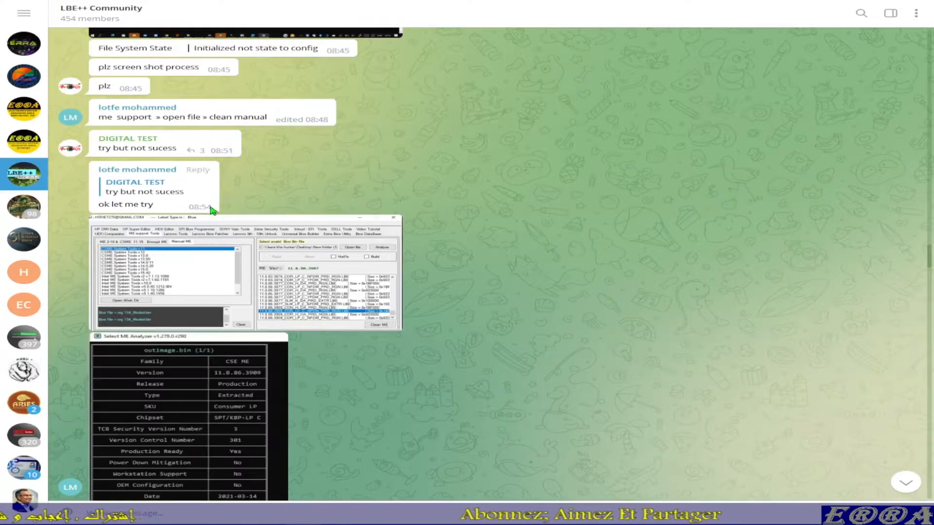
scroll(274, 301, down, 8)
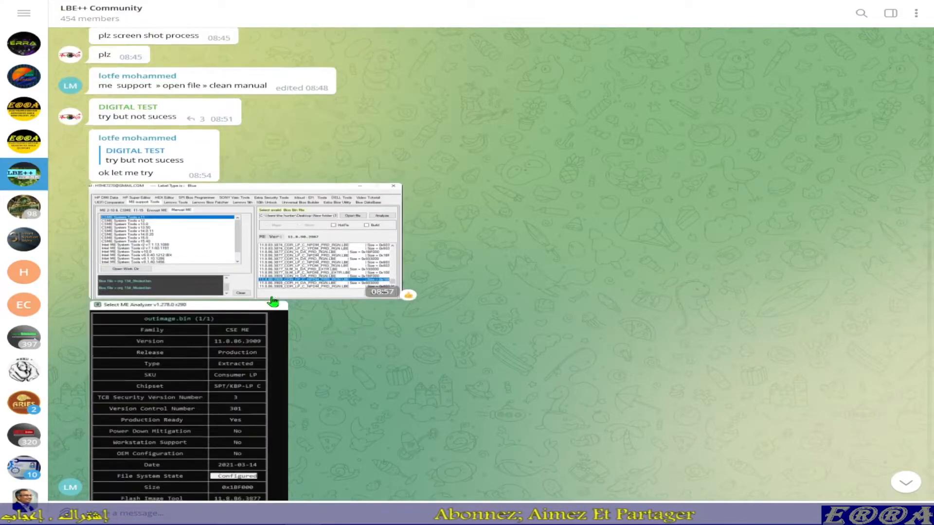
scroll(273, 302, down, 20)
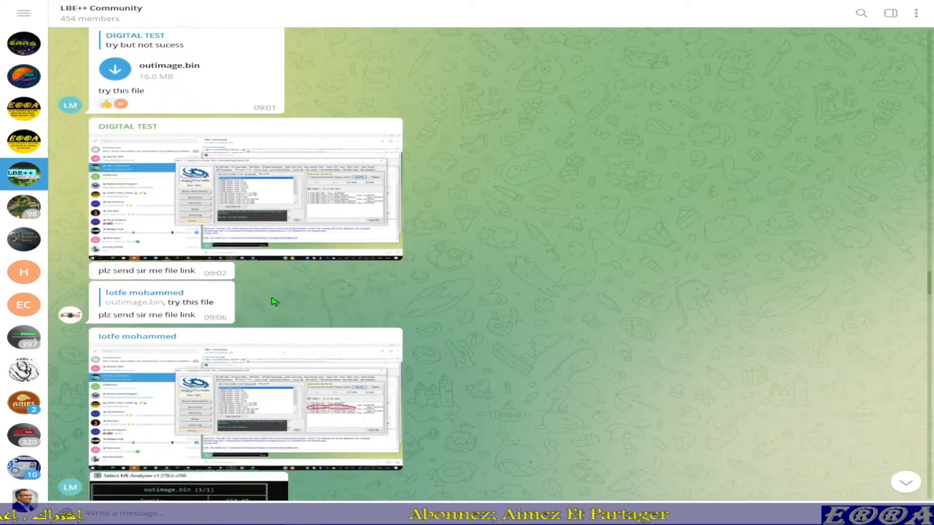
scroll(278, 304, down, 20)
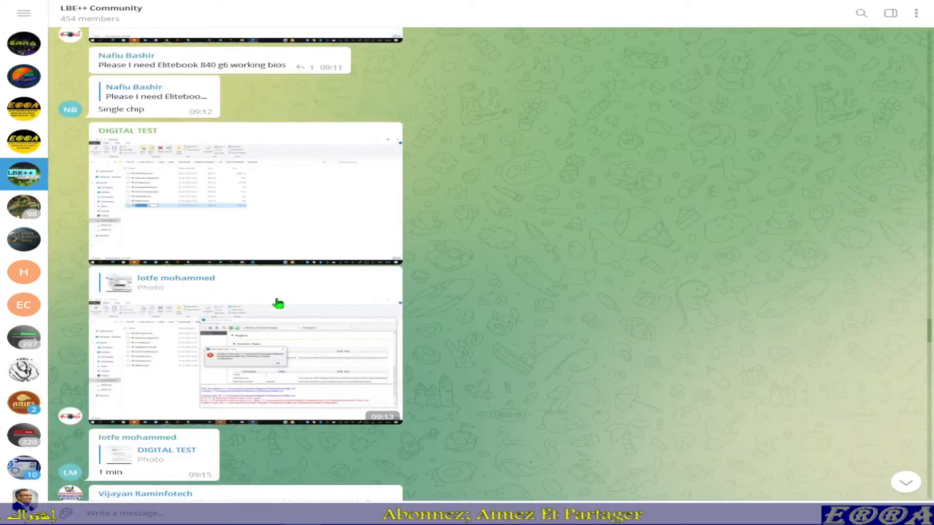
scroll(279, 304, down, 2)
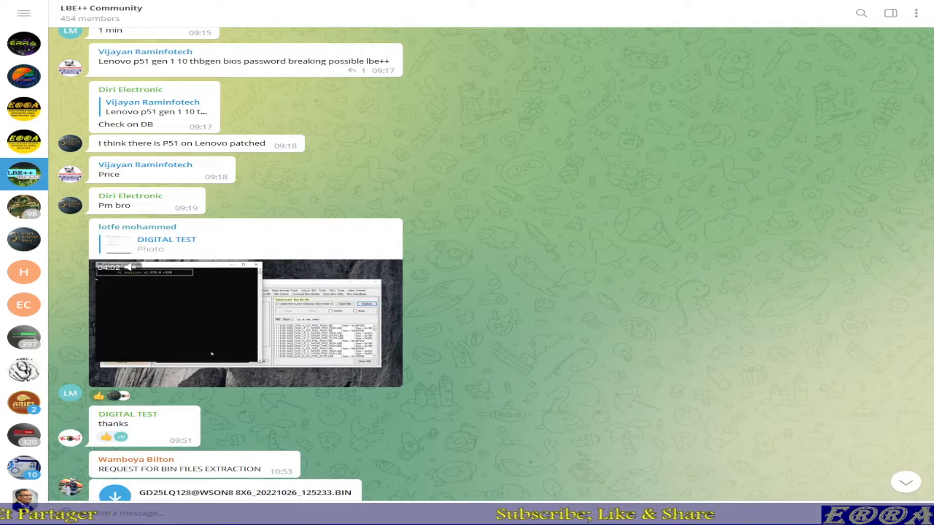
Step: In File Explorer, open the Digital Test folder under Desktop, Bios Fixing, LBE++ community
drag(3, 25, 530, 51)
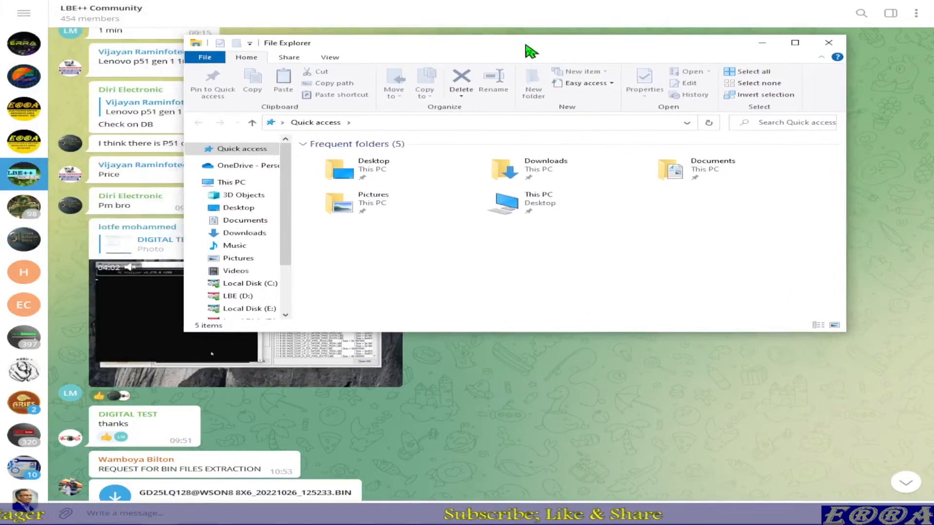
scroll(250, 260, down, 2)
scroll(250, 261, up, 2)
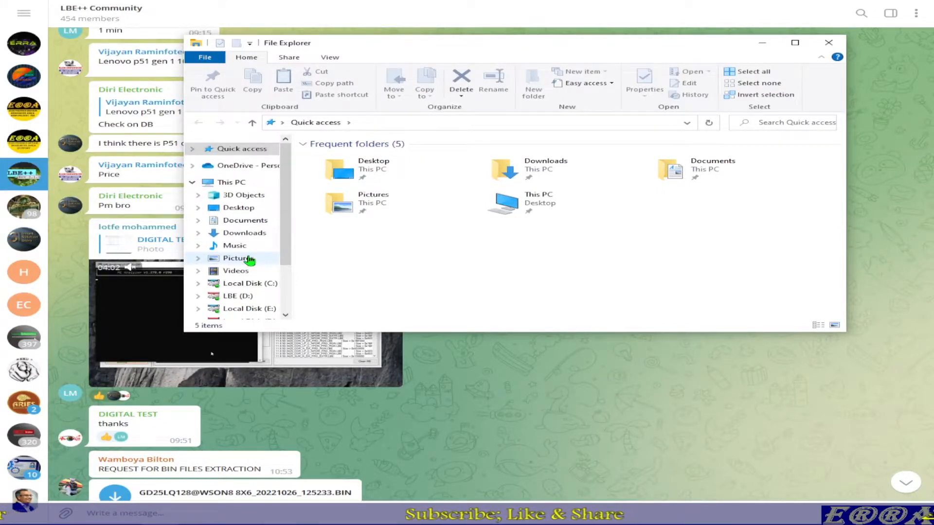
click(246, 208)
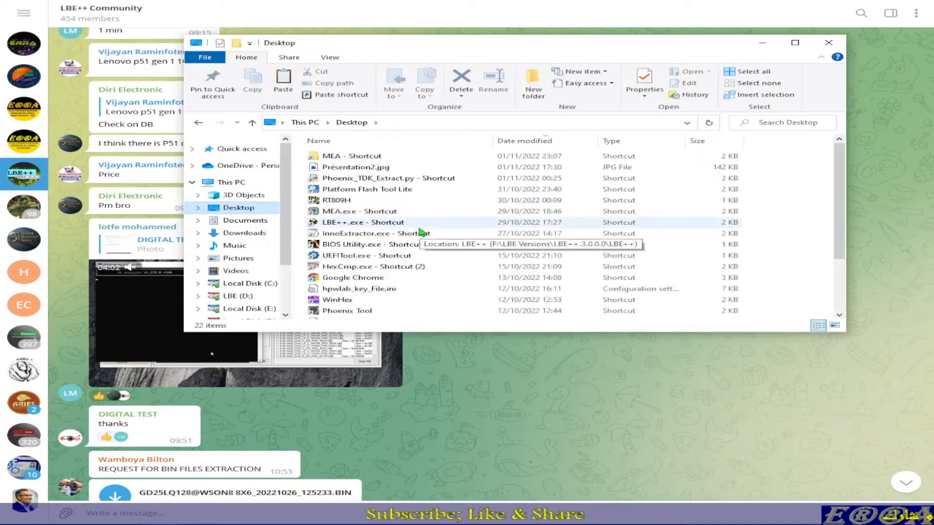
scroll(438, 236, down, 3)
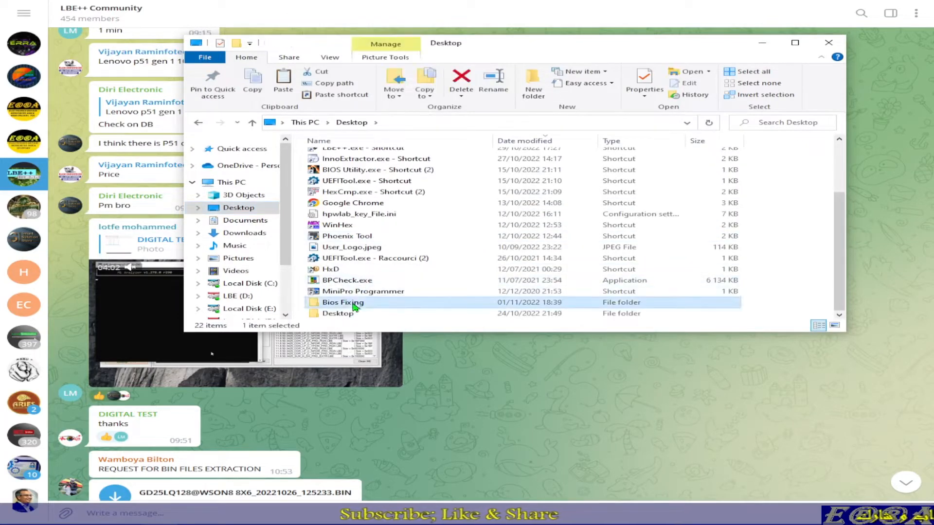
double_click(353, 303)
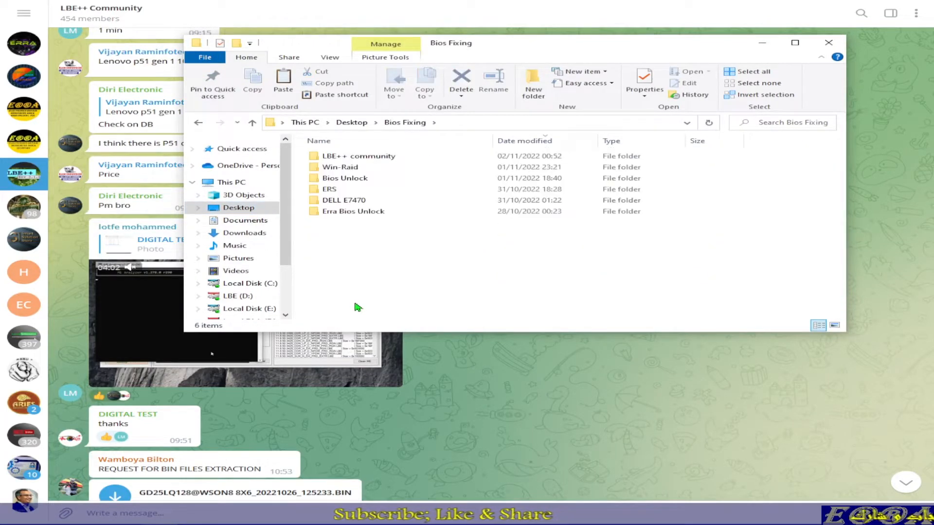
click(355, 160)
double_click(355, 160)
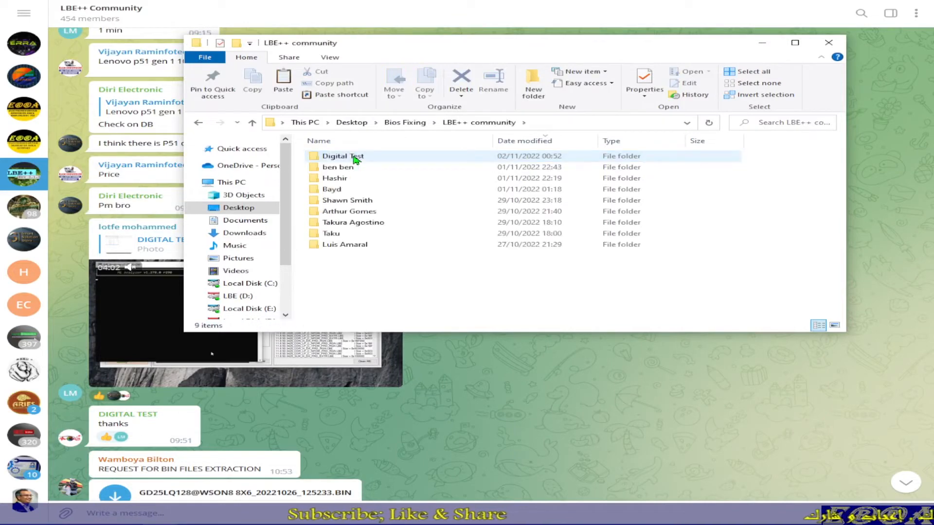
double_click(356, 160)
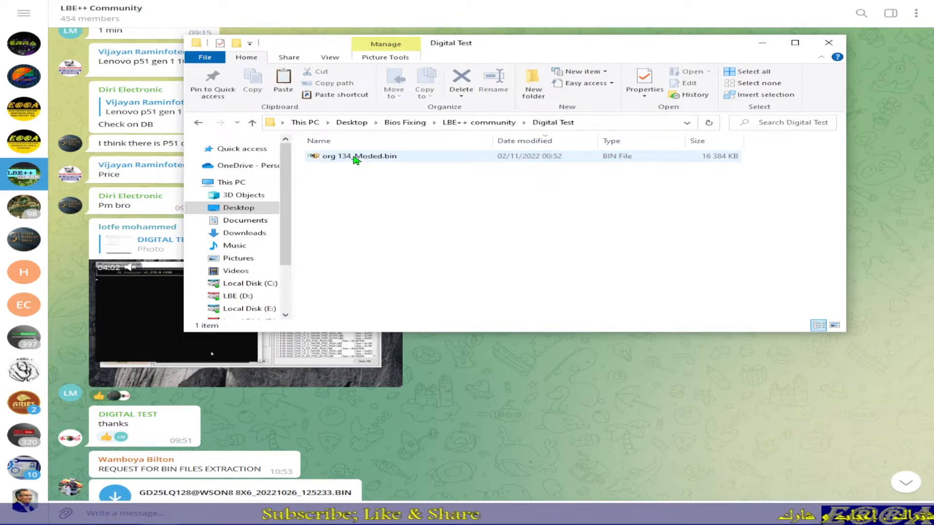
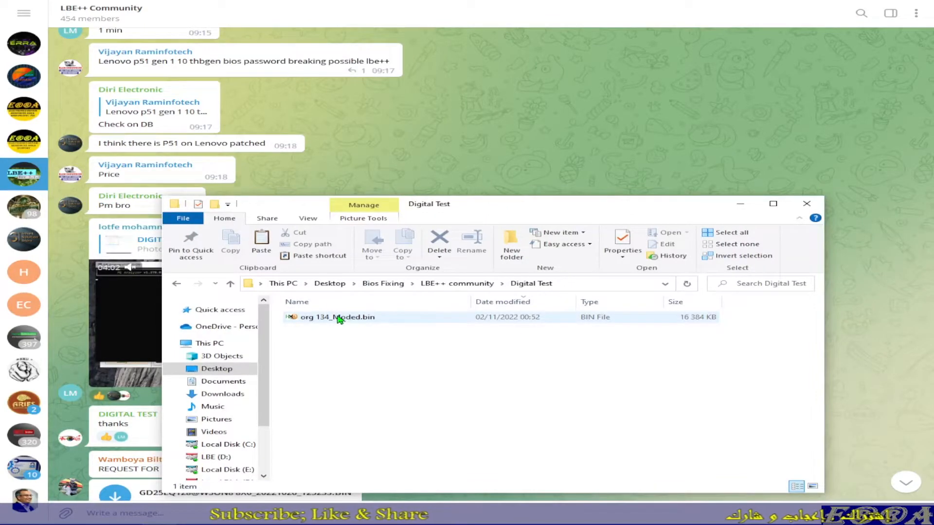
Step: Open org 134_Moded.bin in HxD and highlight the block 0-F8 at the start of the file
double_click(339, 318)
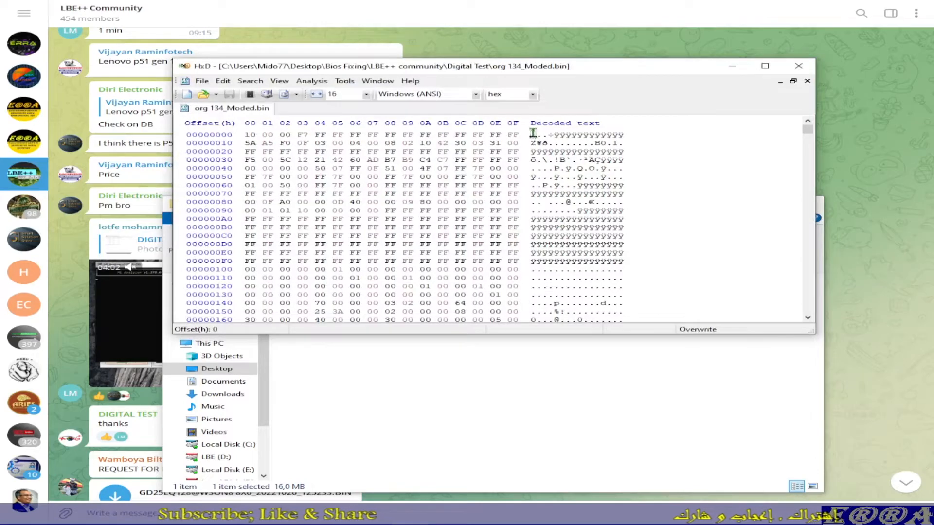
drag(532, 135, 585, 264)
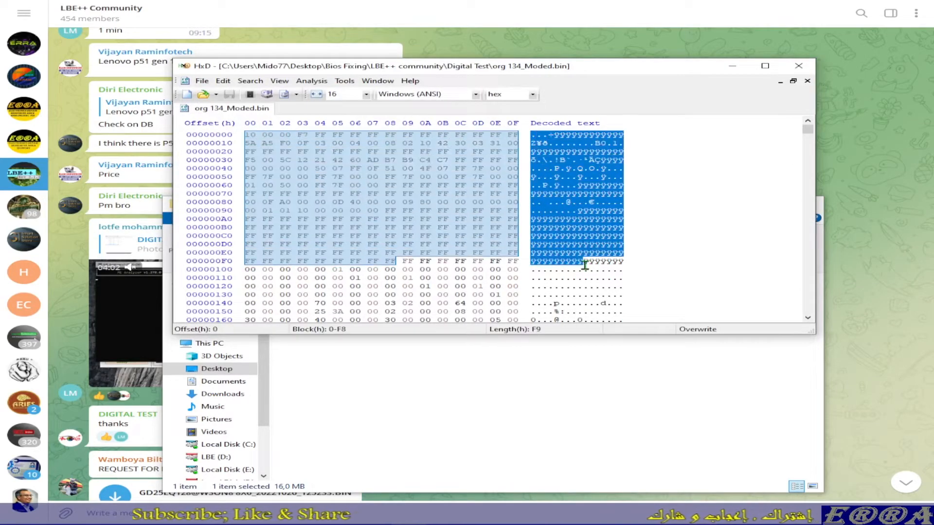
Step: Inspect the end of the BIOS dump, highlighting its final bytes in block FFFF90-FFFFFF
drag(808, 130, 783, 341)
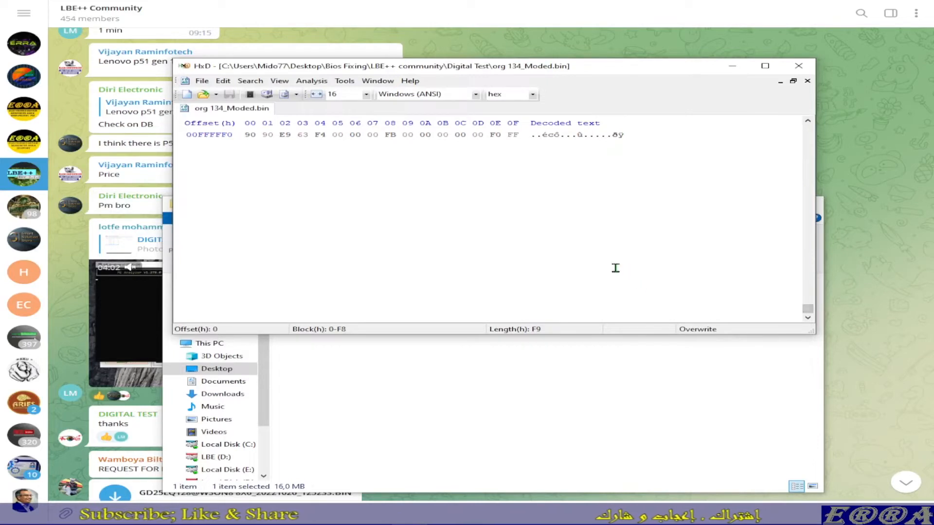
scroll(615, 268, up, 2)
drag(623, 187, 506, 134)
scroll(532, 201, up, 5)
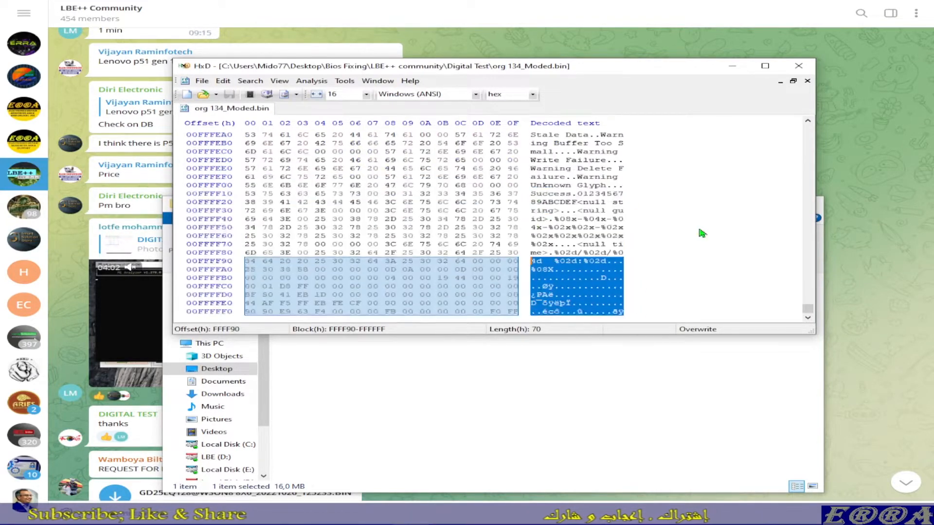
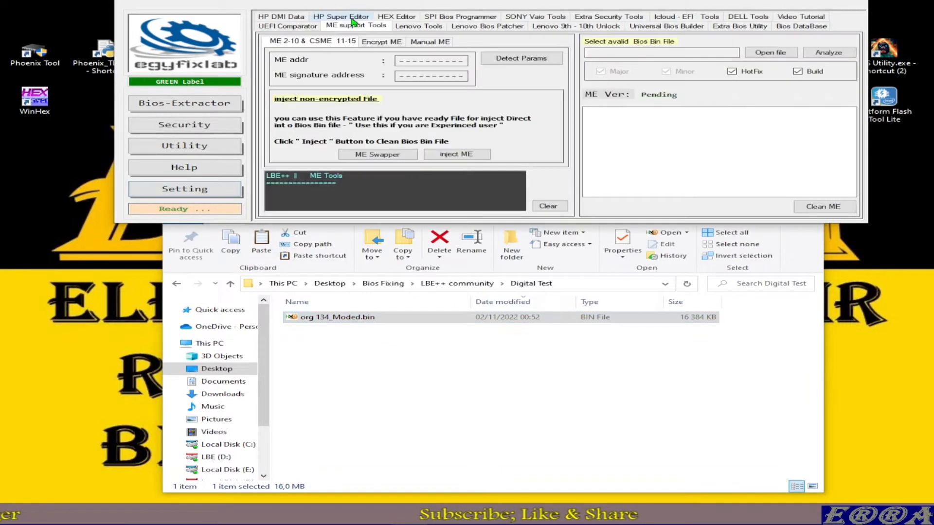
Step: Load org 134_Moded.bin from Bios Fixing > LBE++ community > Digital Test into the ME support tool
click(766, 52)
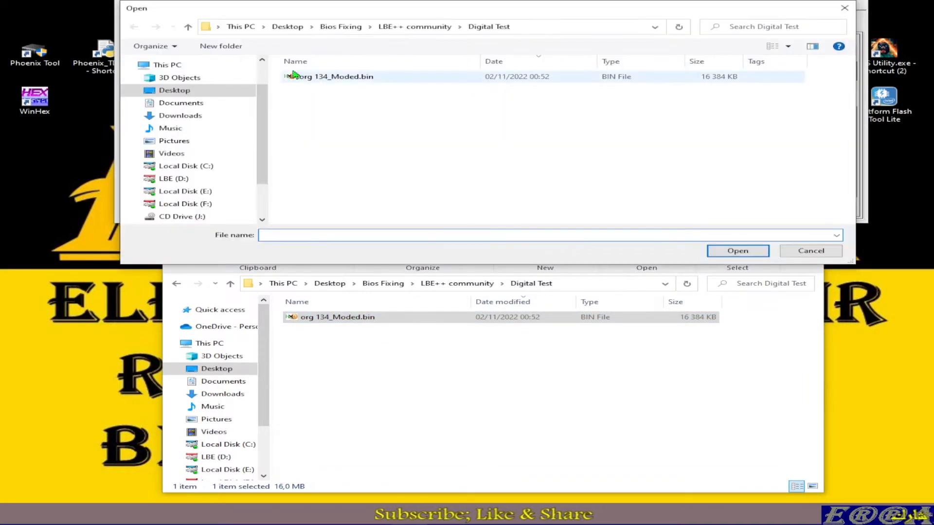
click(409, 28)
click(347, 30)
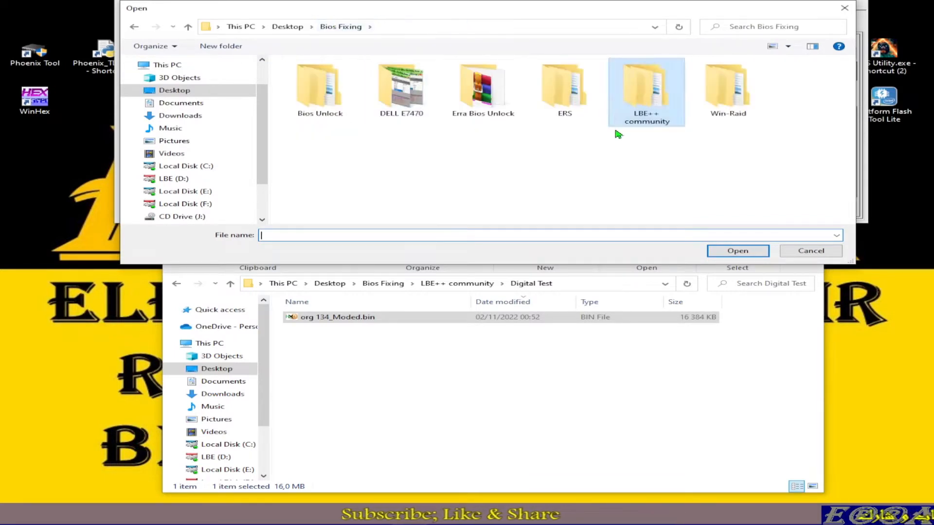
double_click(648, 98)
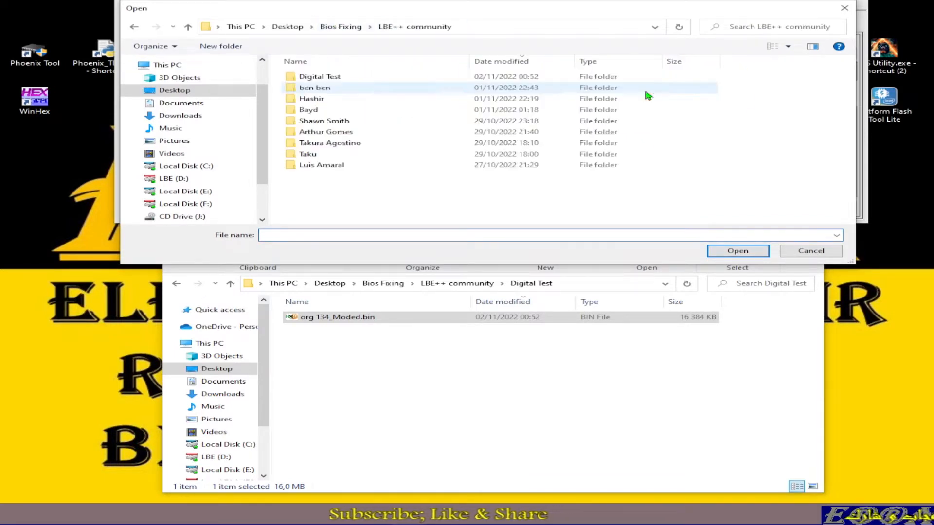
double_click(325, 78)
double_click(329, 78)
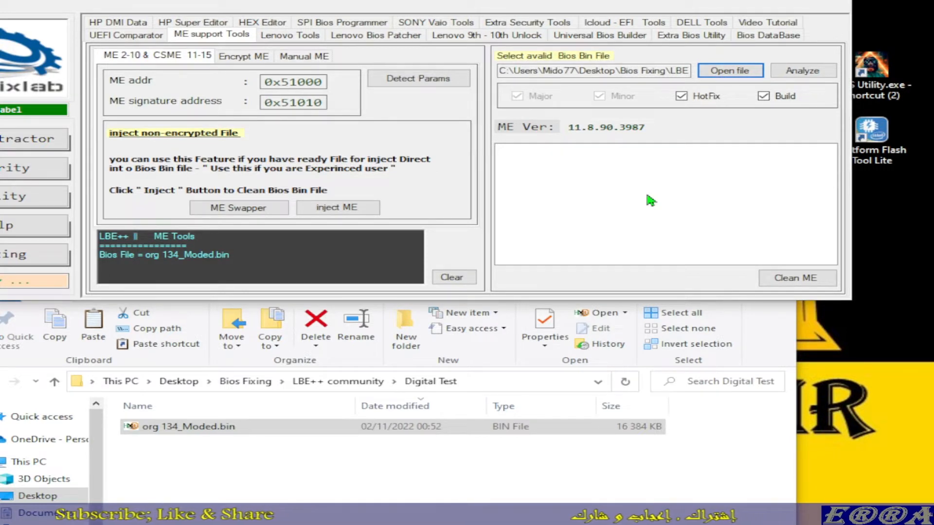
Step: Review the ME firmware list with the HotFix and Build filters turned off, restoring the filters when done
click(683, 98)
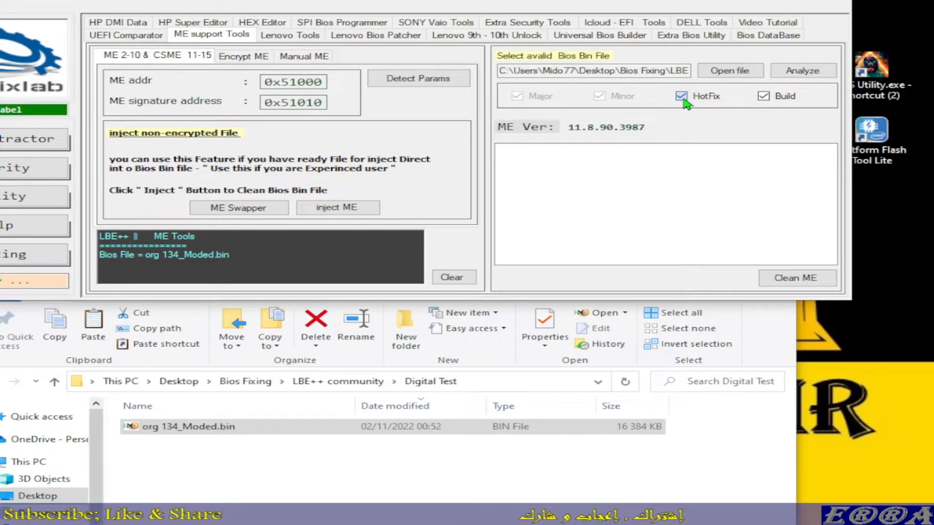
click(765, 98)
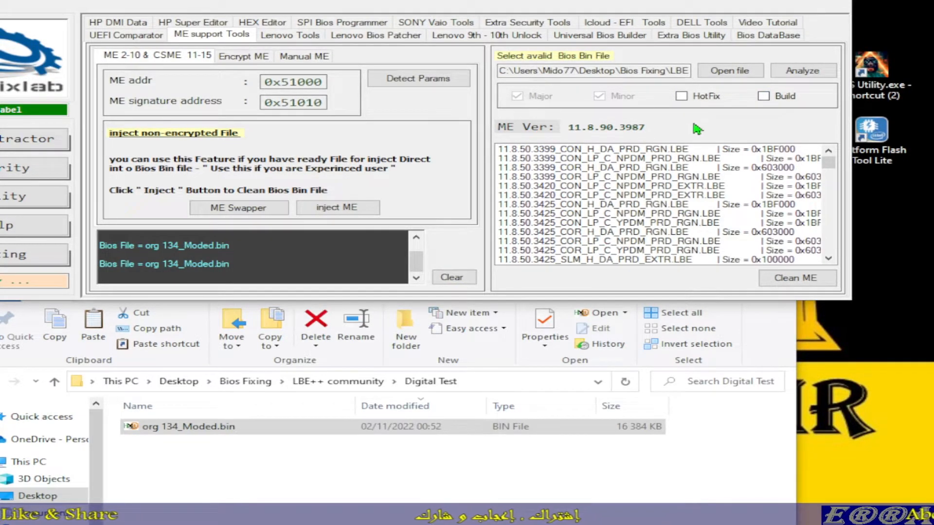
scroll(606, 195, down, 10)
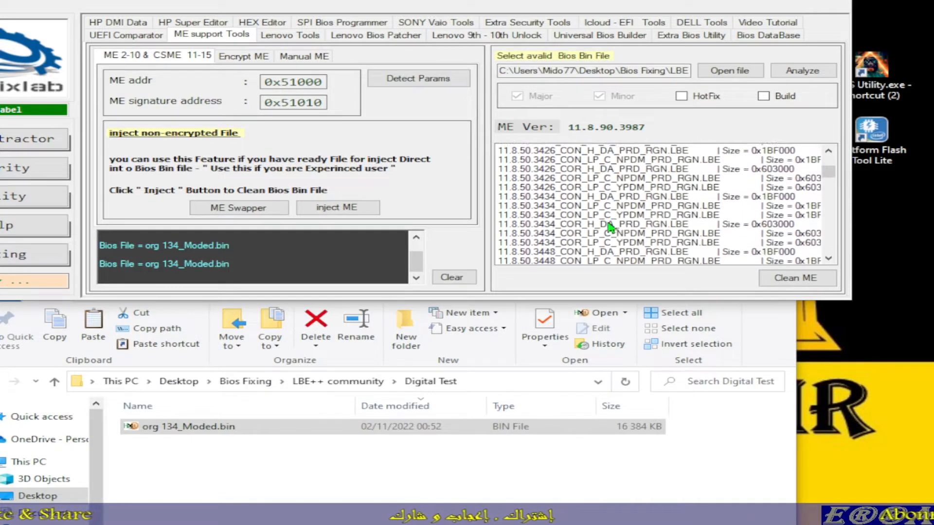
scroll(610, 228, down, 5)
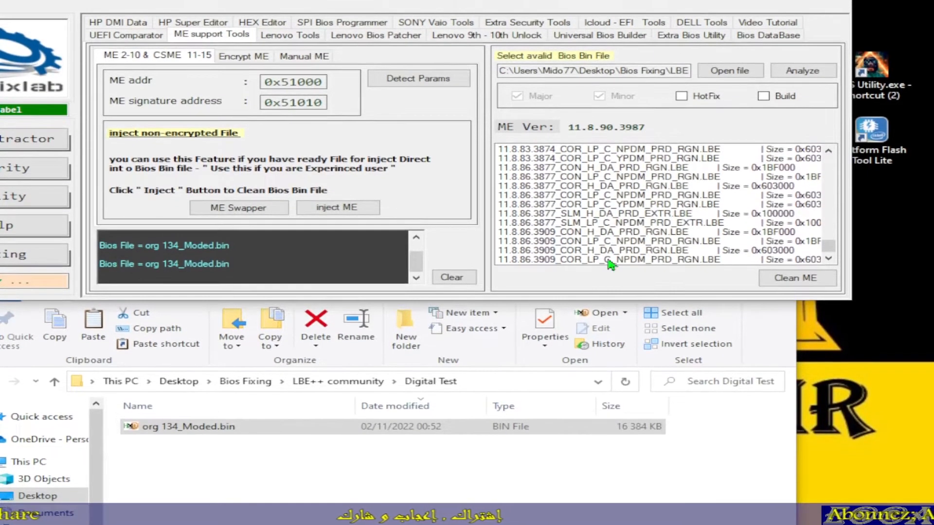
click(681, 97)
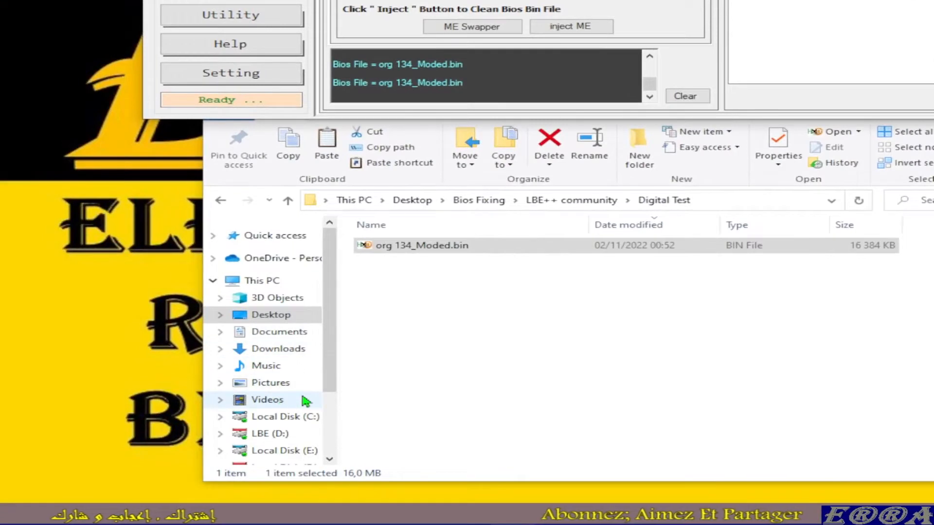
Step: In File Explorer, open the inner (CS)ME Firmware Repository folder under LBE Versions on Local Disk (F:)
scroll(321, 438, down, 1)
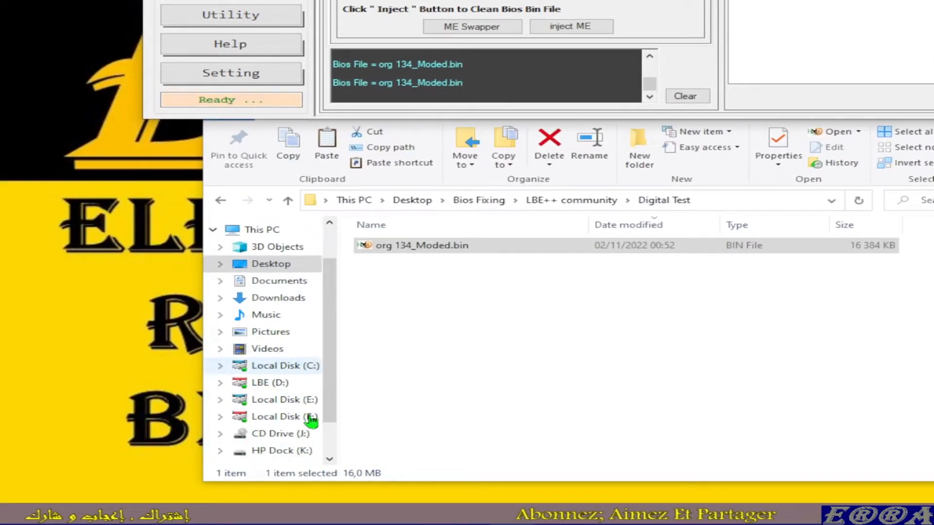
click(298, 417)
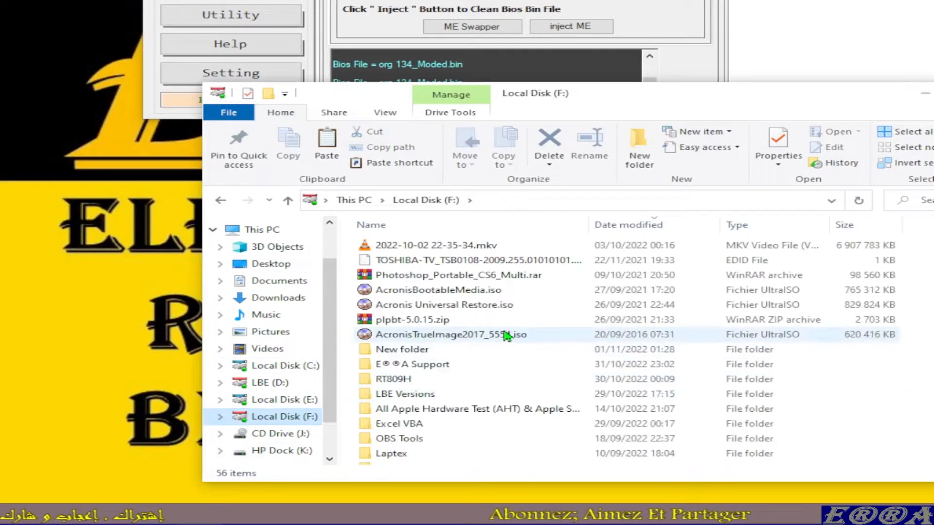
double_click(410, 400)
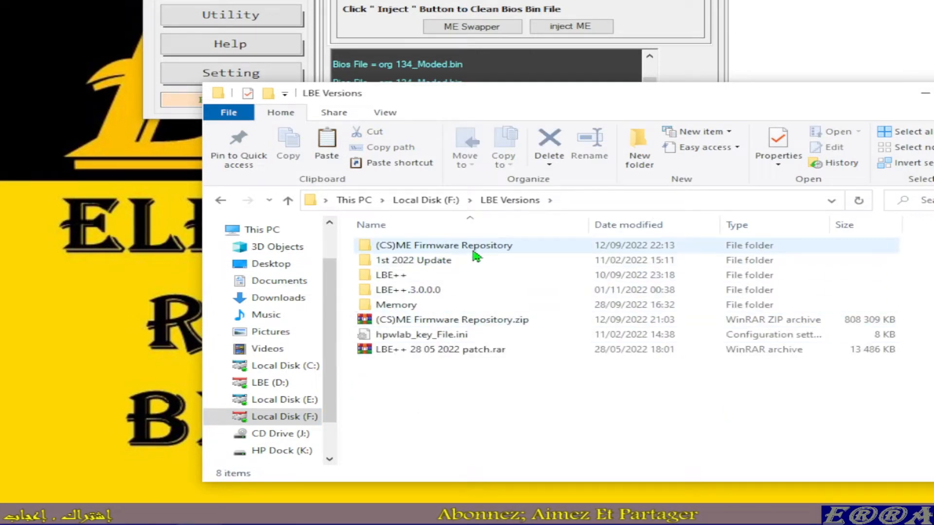
double_click(431, 250)
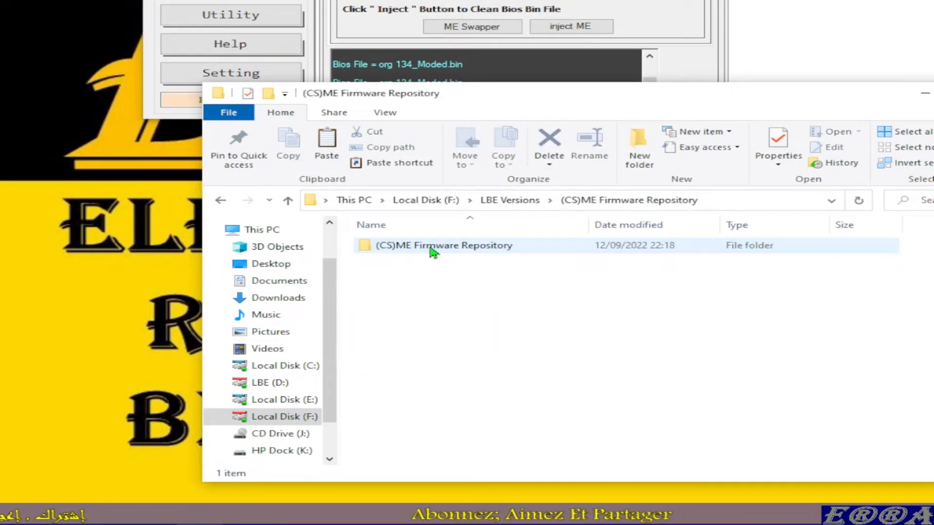
double_click(432, 250)
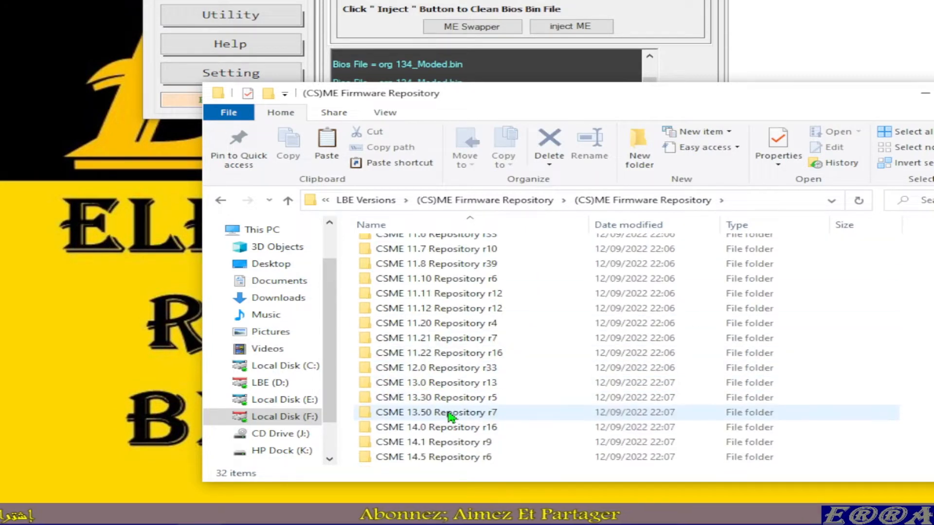
Step: Open the CSME 11.8 Repository r39 folder and its subfolder of the same name
scroll(471, 278, down, 4)
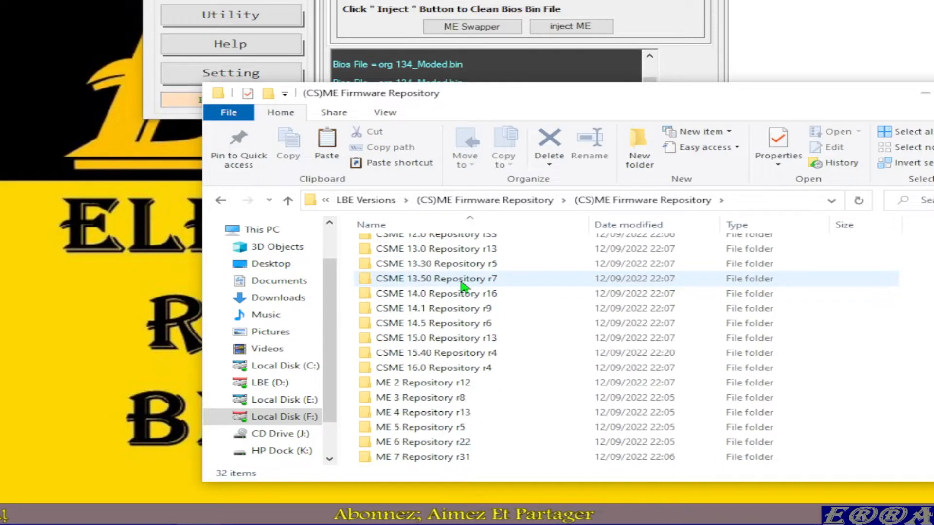
scroll(442, 355, up, 4)
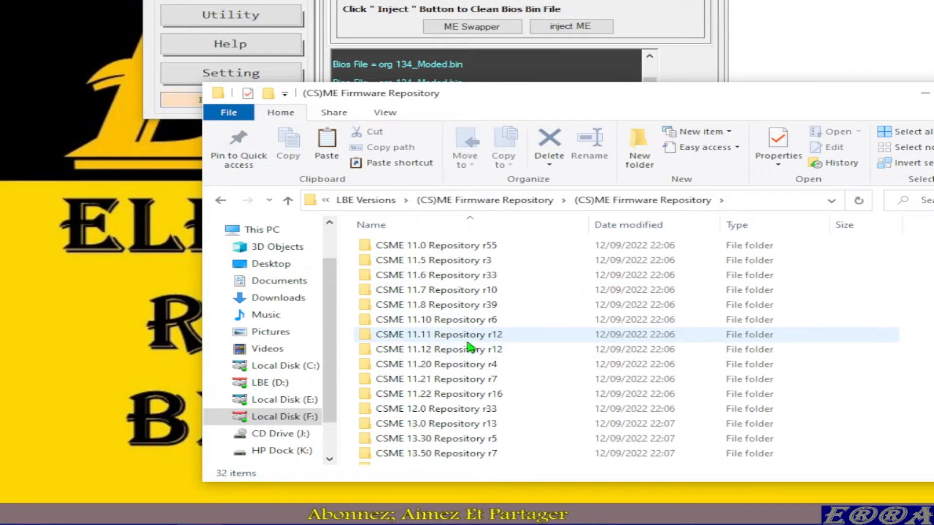
double_click(399, 305)
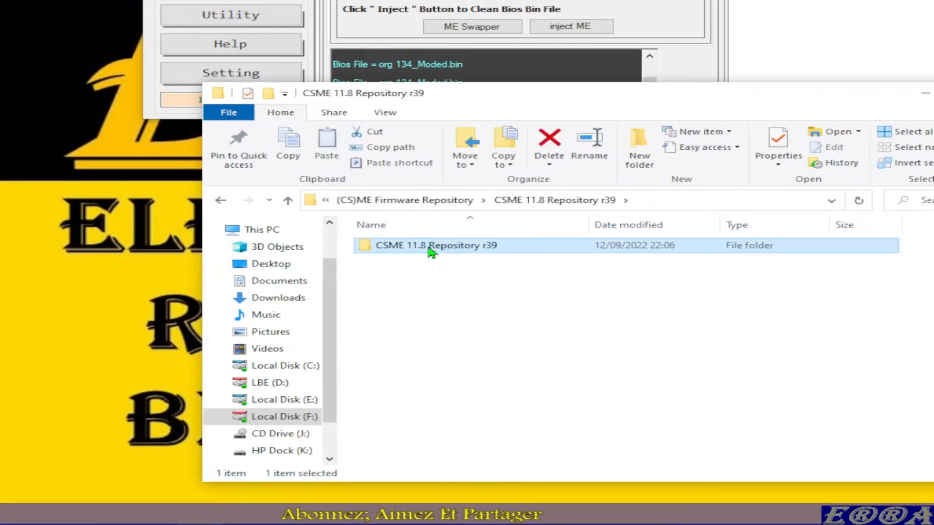
double_click(431, 245)
Step: Find the 11.8.90.3987 firmware files in the repository and select 11.8.90.3987_COR_LP_C_NPDM_PRD_RGN.bin
drag(785, 241, 790, 440)
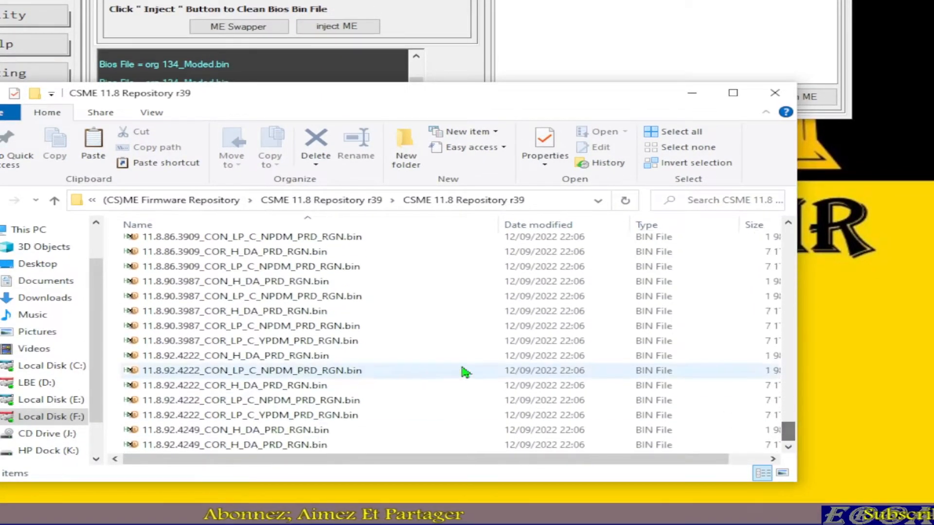
scroll(321, 349, up, 1)
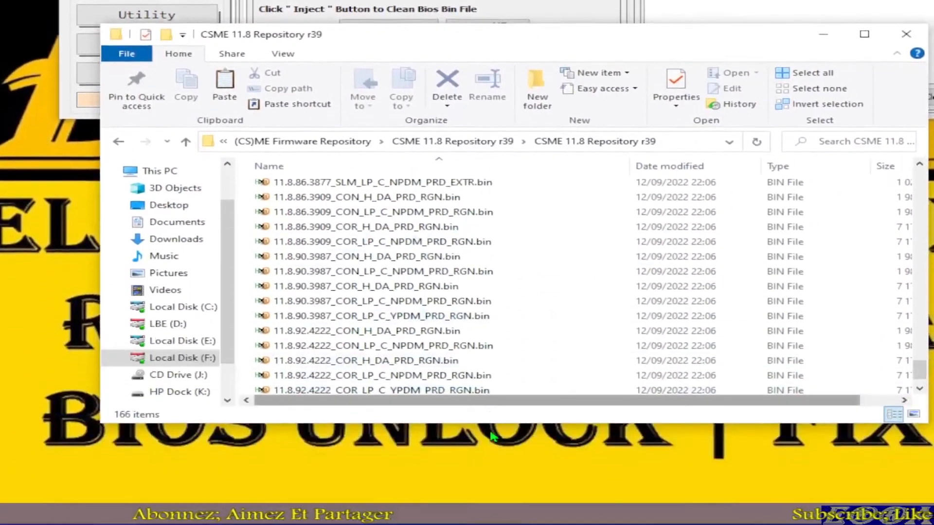
drag(504, 422, 470, 475)
scroll(366, 348, up, 3)
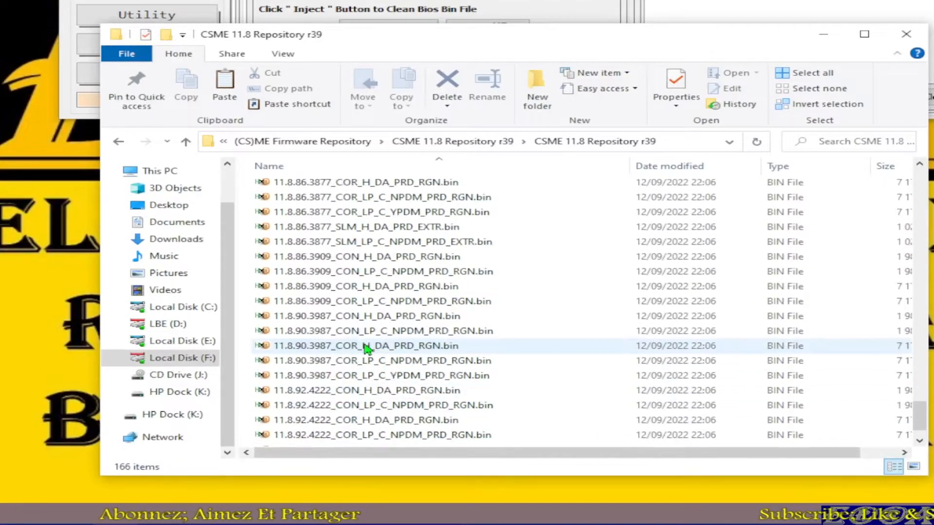
scroll(331, 287, up, 1)
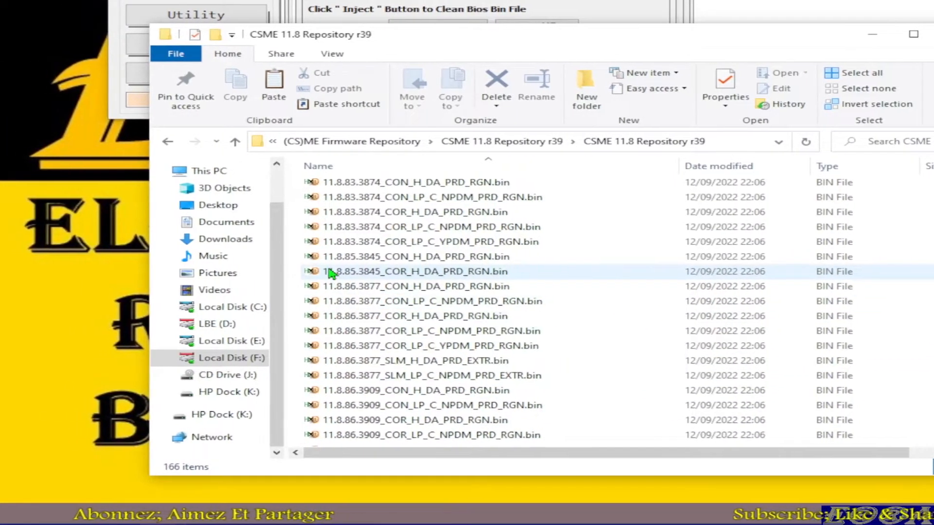
scroll(357, 316, down, 4)
click(361, 335)
click(374, 323)
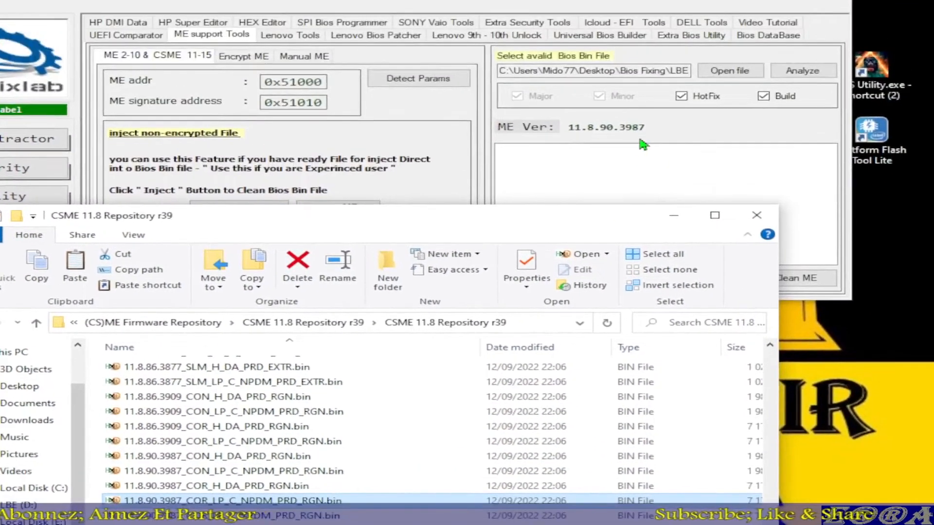
Step: Analyze org 134_Moded.bin with ME Analyzer without entering any extra options
click(802, 72)
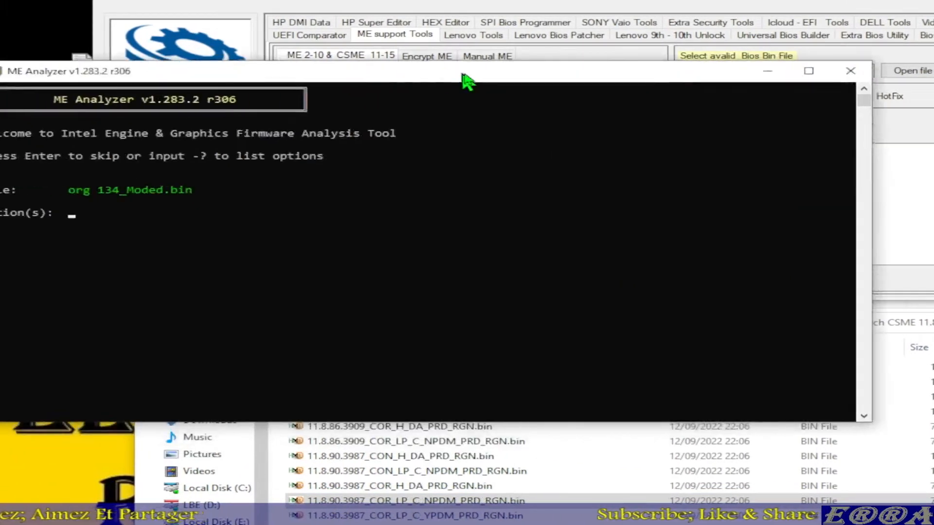
drag(465, 82, 599, 85)
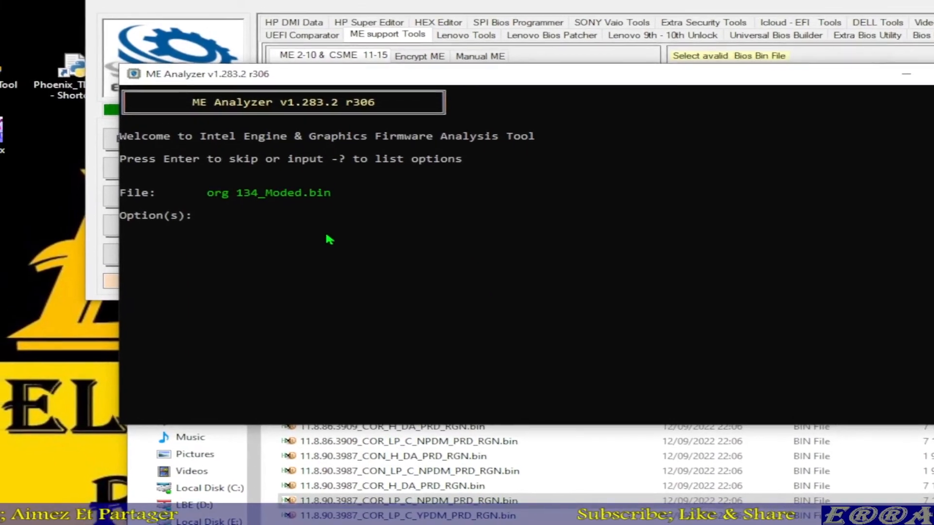
key(Return)
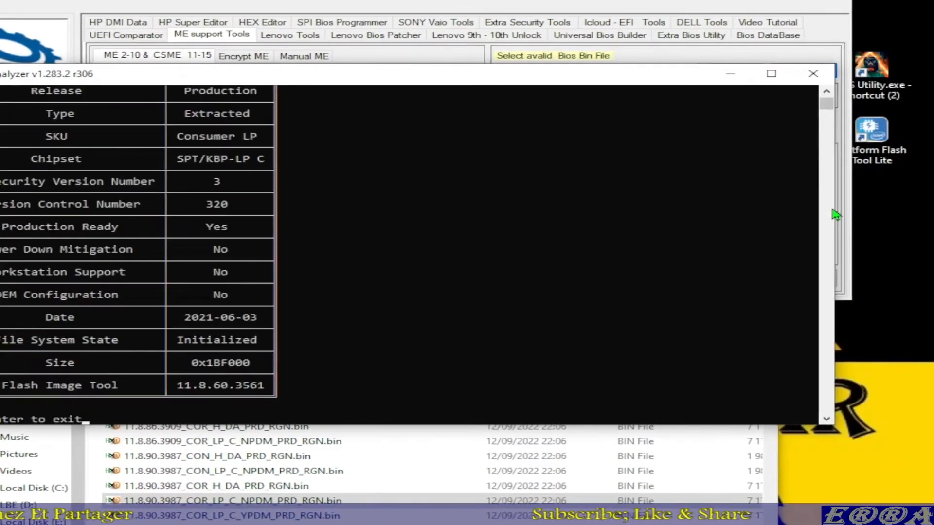
drag(833, 214, 427, 210)
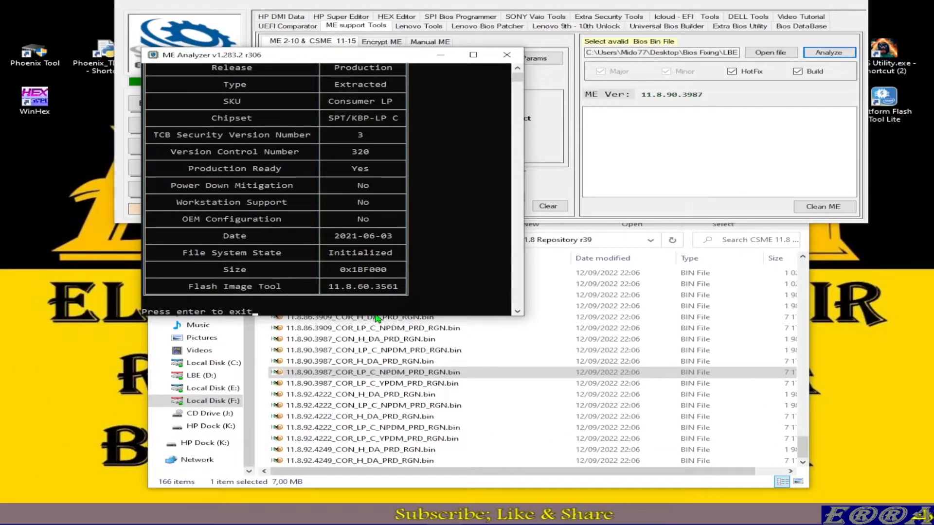
Step: Enlarge and reposition the ME Analyzer window so the whole report table fits from its heading down
drag(377, 316, 378, 427)
scroll(383, 331, up, 2)
scroll(384, 330, up, 2)
drag(349, 58, 430, 68)
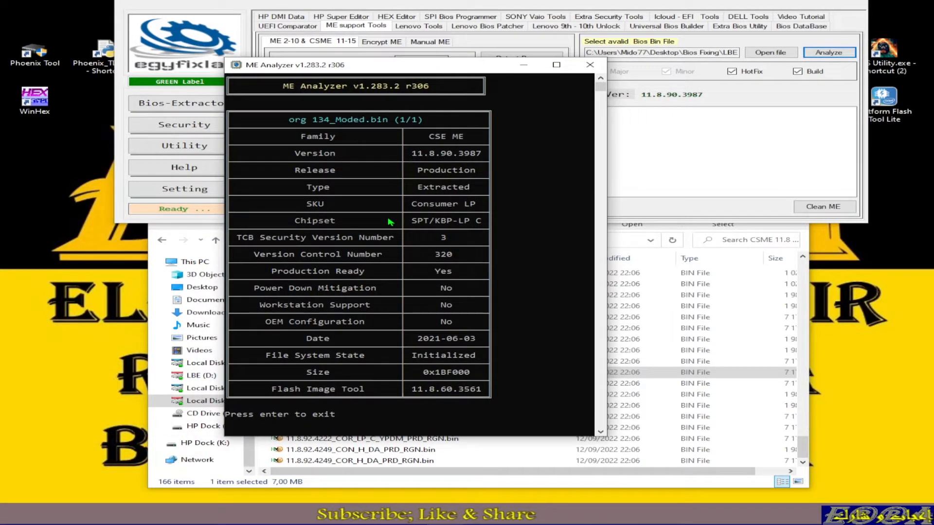
Step: Examine the ME Analyzer report, highlighting the File System State, Version and SKU values
drag(414, 155, 474, 375)
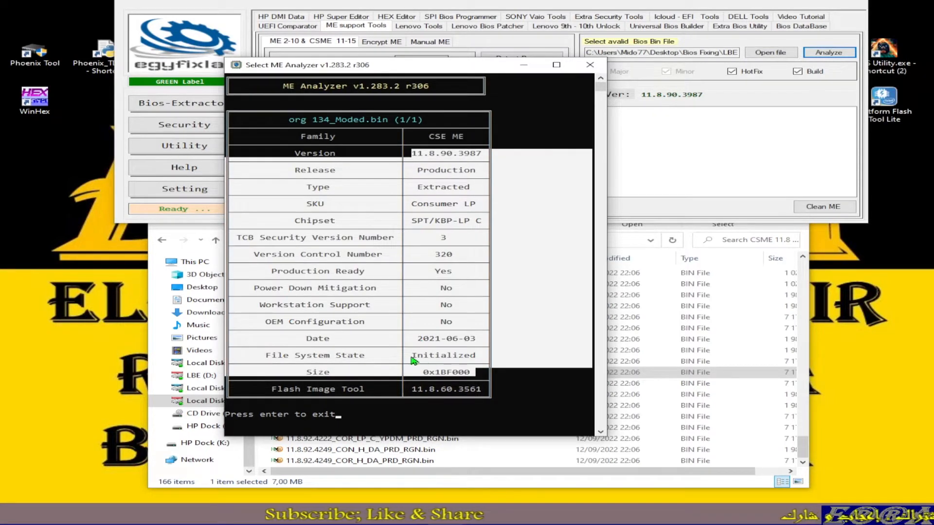
drag(413, 360, 489, 366)
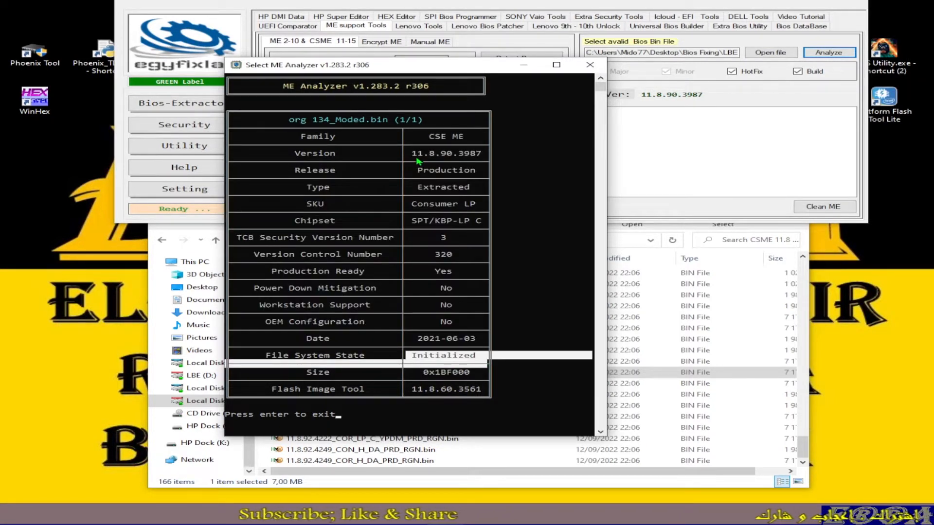
drag(411, 155, 474, 162)
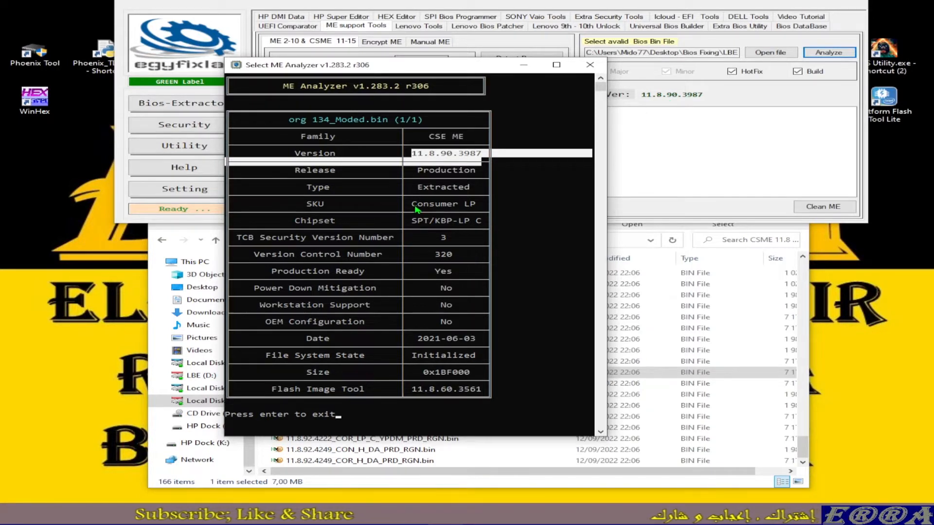
drag(413, 204, 478, 213)
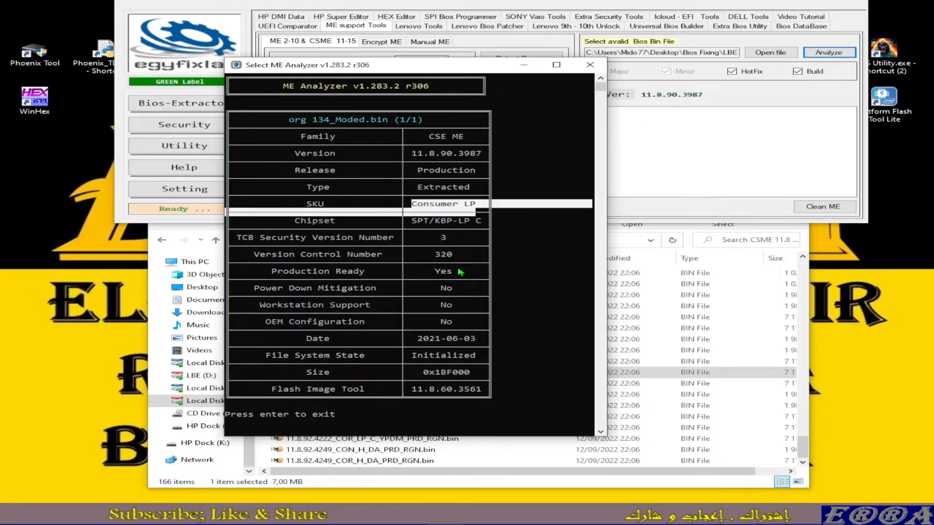
Step: Arrange the ME Analyzer report beside the repository folder and select 11.8.92.4222_CON_LP_C_NPDM_PRD_RGN.bin
drag(490, 65, 345, 40)
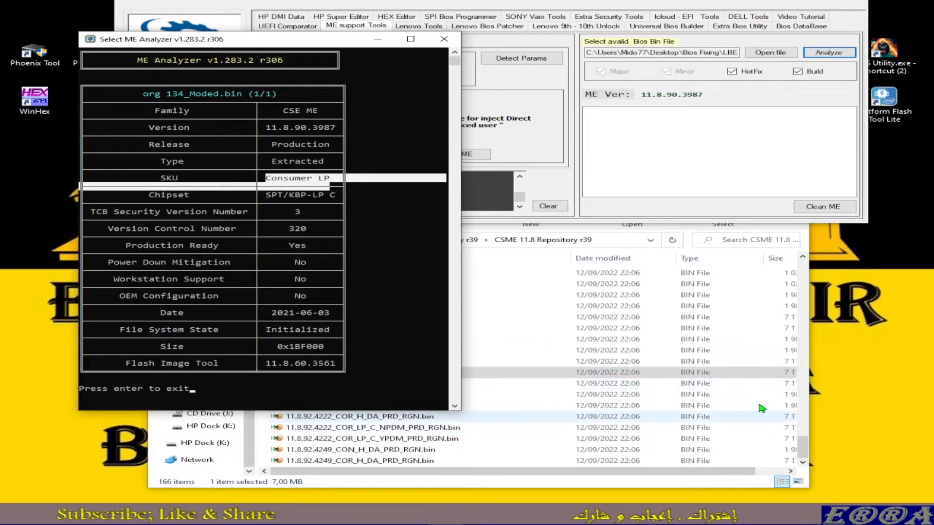
click(622, 372)
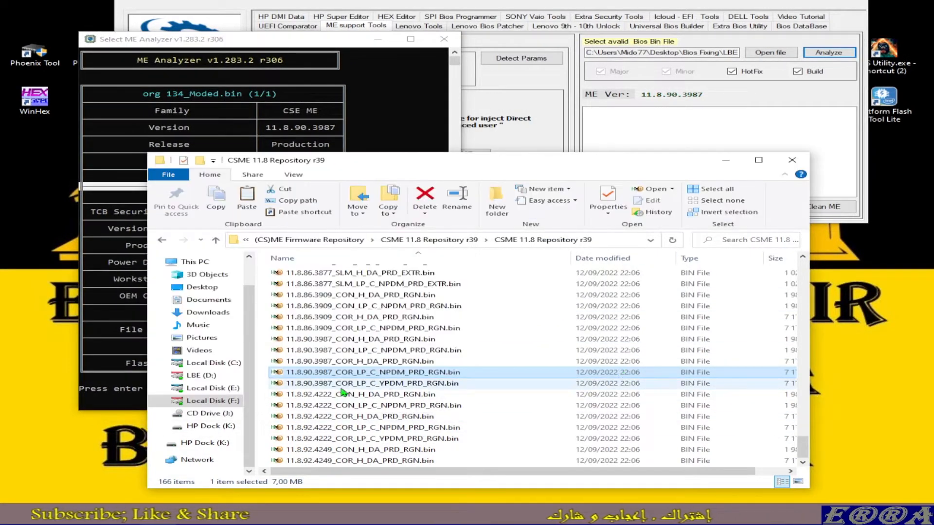
drag(425, 164, 621, 137)
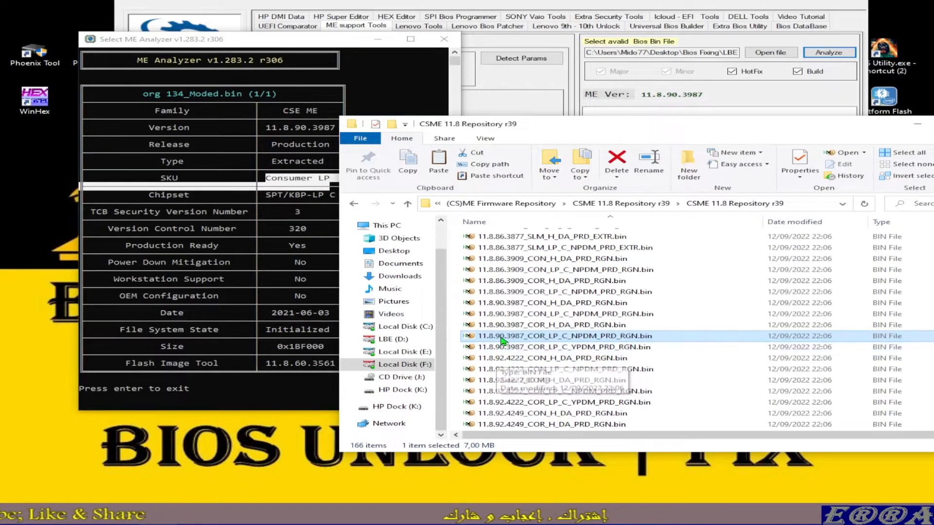
click(568, 370)
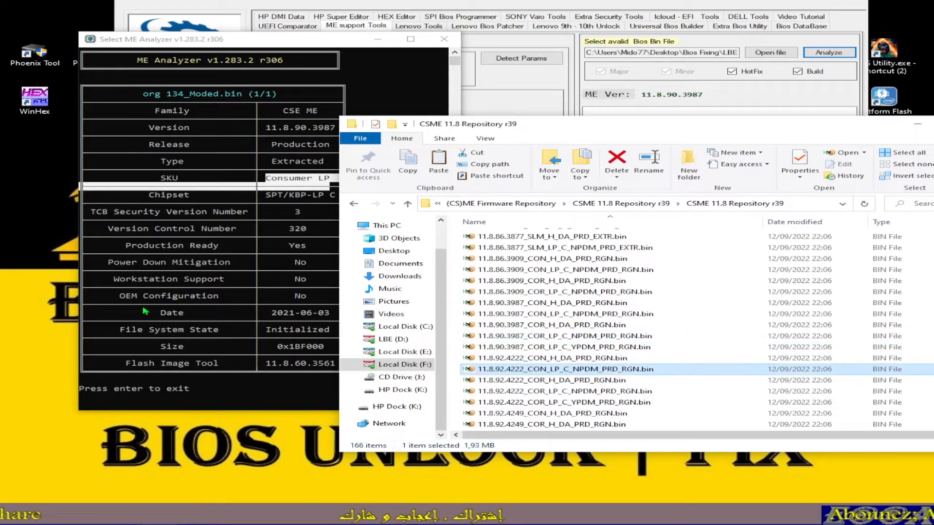
Step: Check the Power Down Mitigation row in the ME Analyzer report against the NPDM part of the repository file names
click(108, 263)
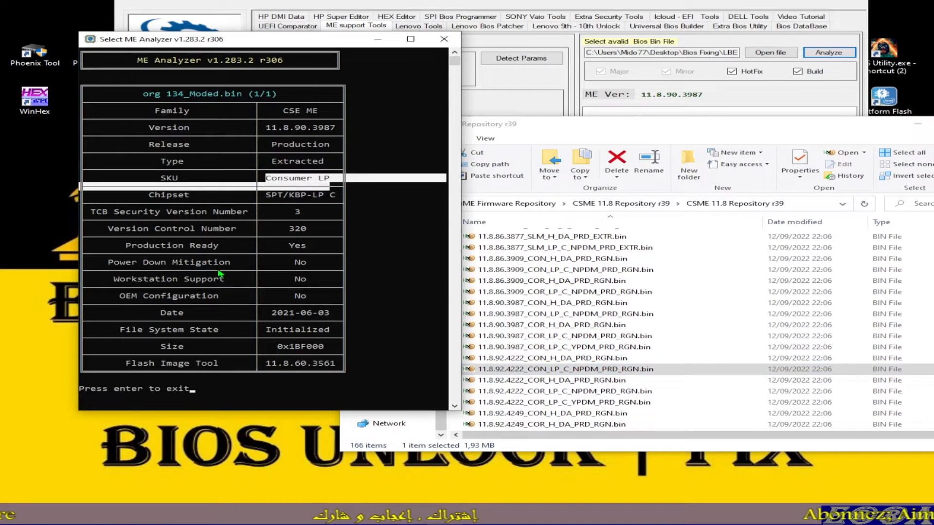
drag(108, 263, 313, 272)
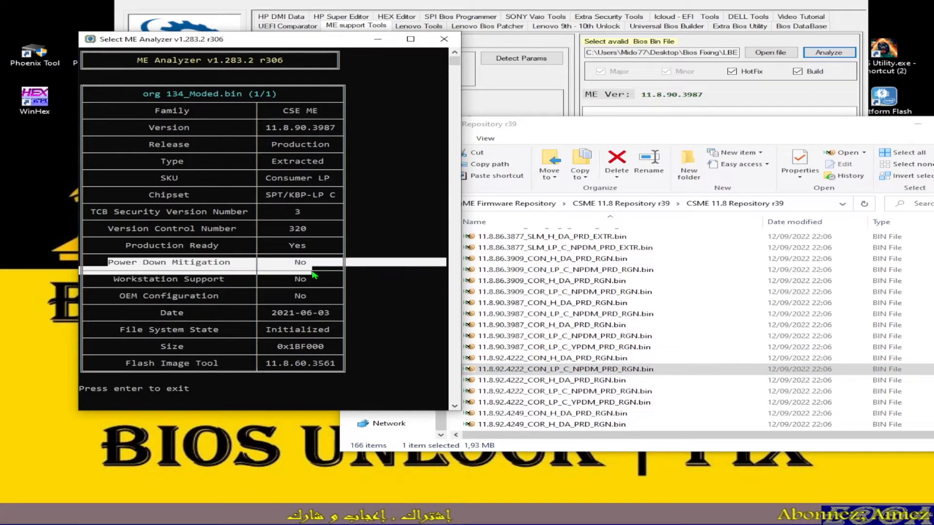
click(580, 371)
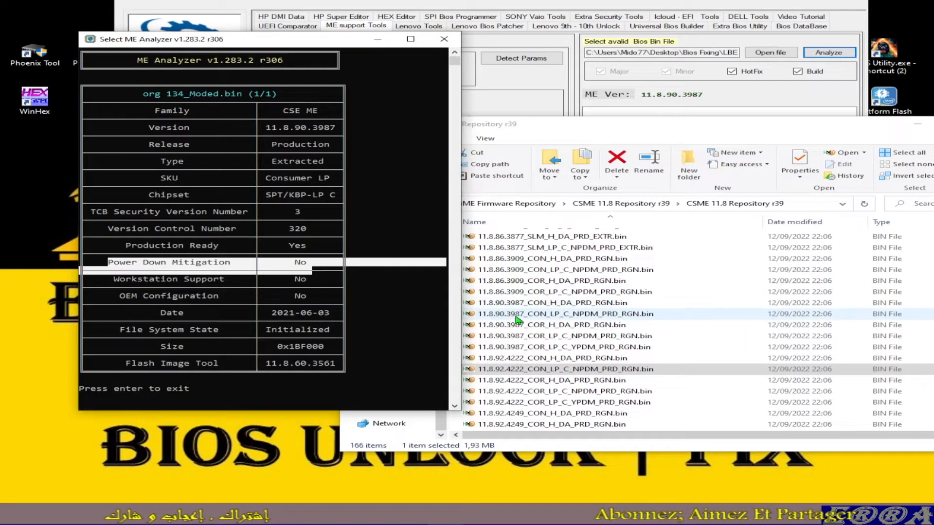
Step: Copy 11.8.90.3987_CON_LP_C_NPDM_PRD_RGN.bin from the CSME 11.8 repository folder
click(583, 316)
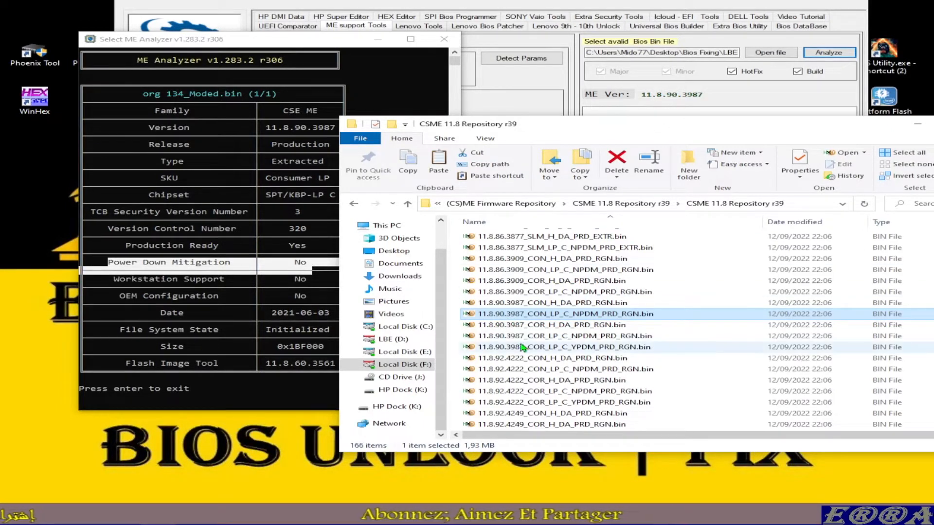
right_click(537, 315)
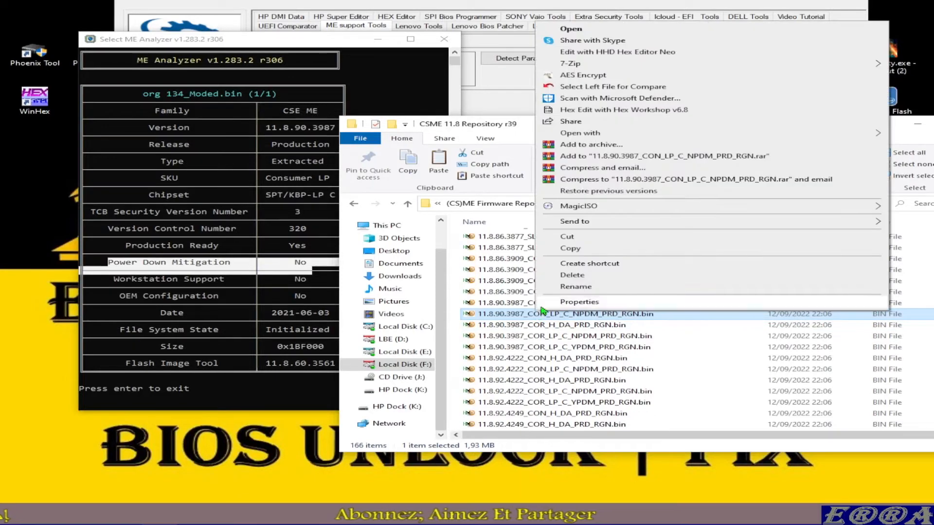
click(589, 249)
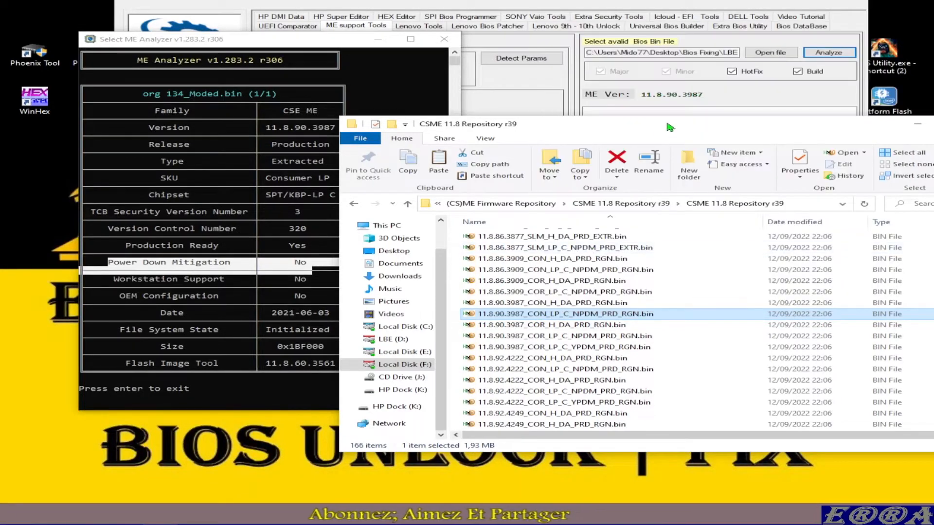
Step: Reposition the repository folder window in front of LBE++ so that its whole frame and file list are visible
drag(672, 126, 493, 212)
click(642, 141)
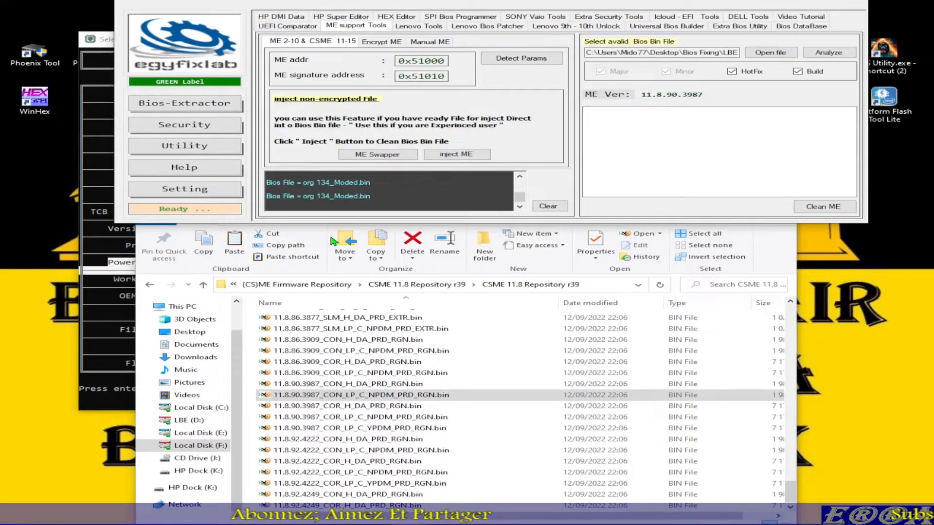
click(785, 261)
drag(533, 214, 606, 140)
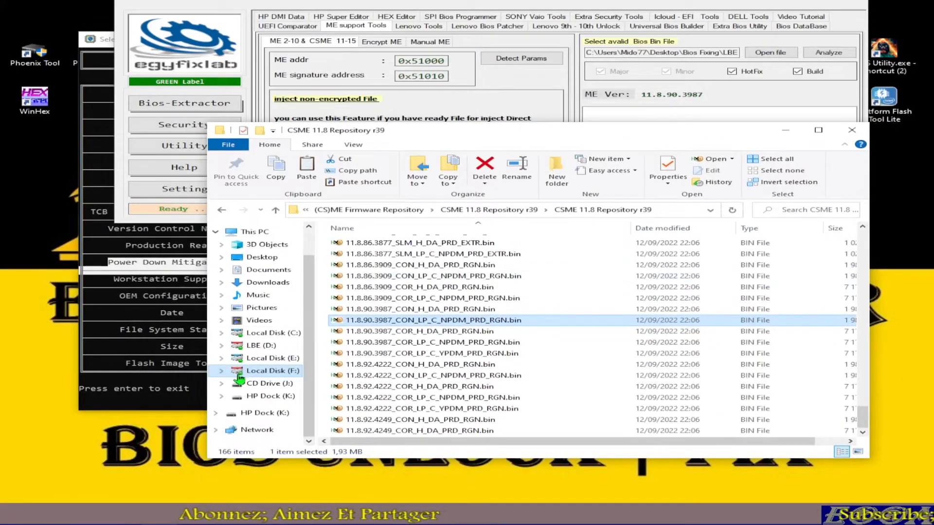
Step: Browse to the Encrypted-ME folder on Local Disk (F:) through LBE Versions, LBE++.3.0.0.0 and LBE++
click(275, 374)
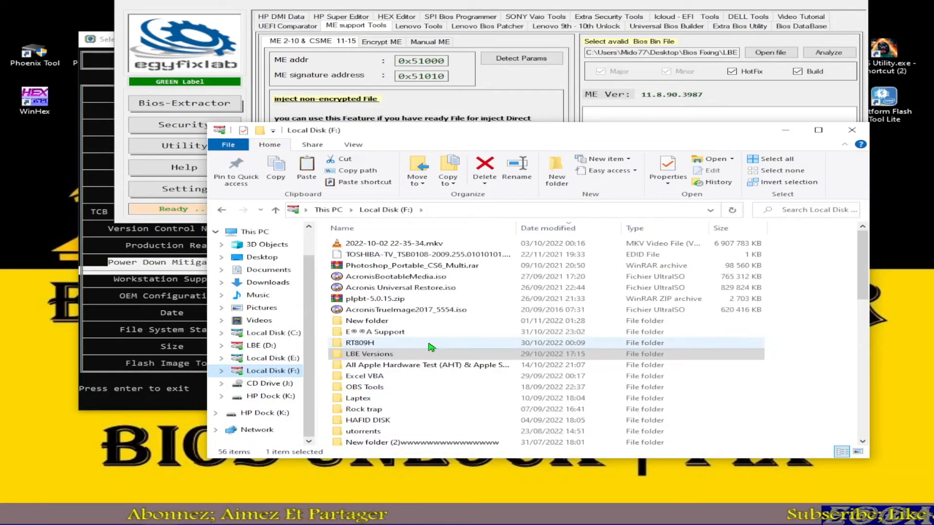
click(382, 358)
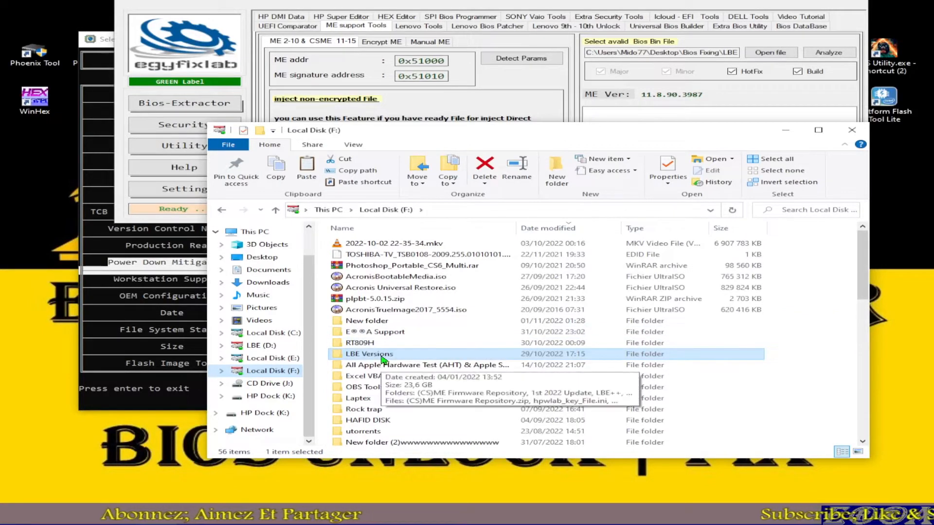
double_click(382, 359)
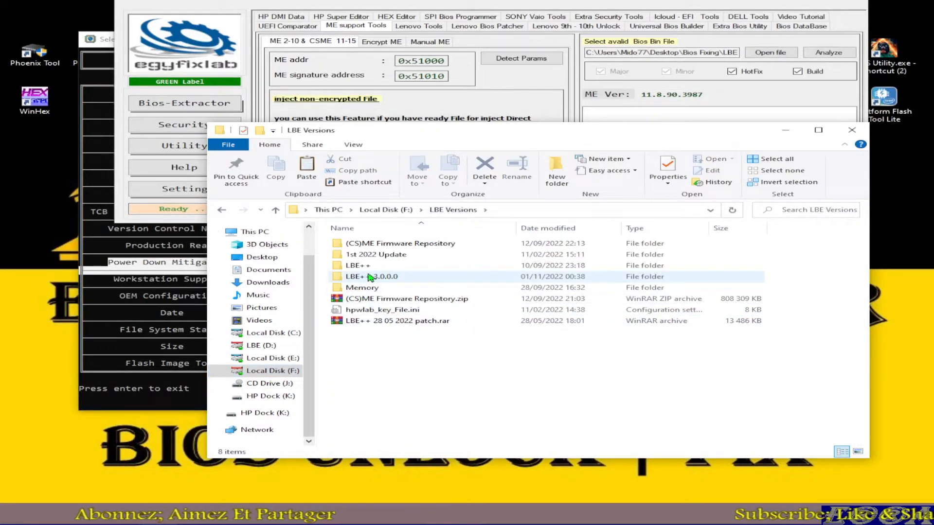
double_click(381, 278)
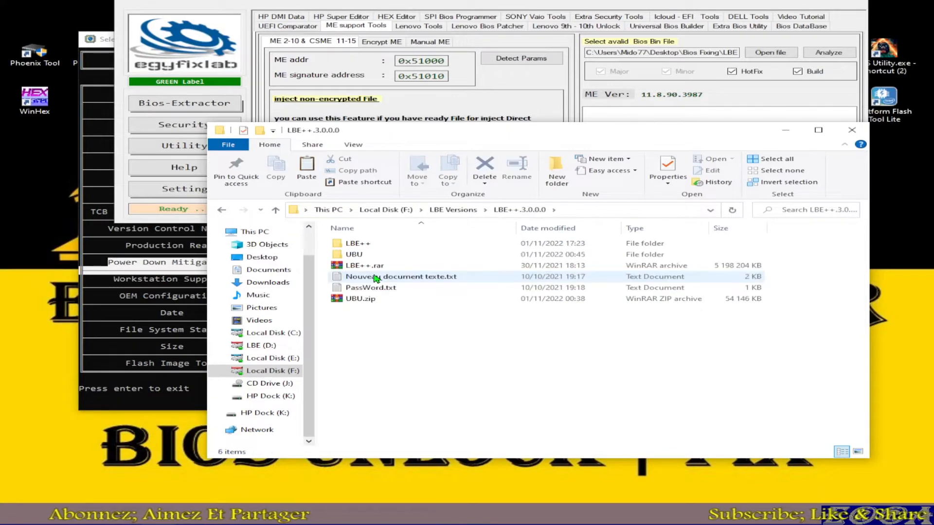
double_click(352, 244)
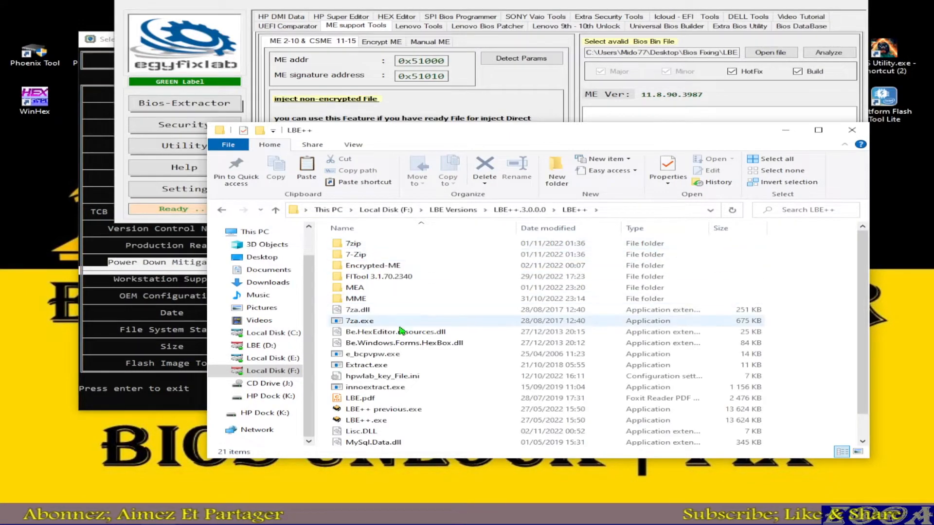
mouse_move(383, 271)
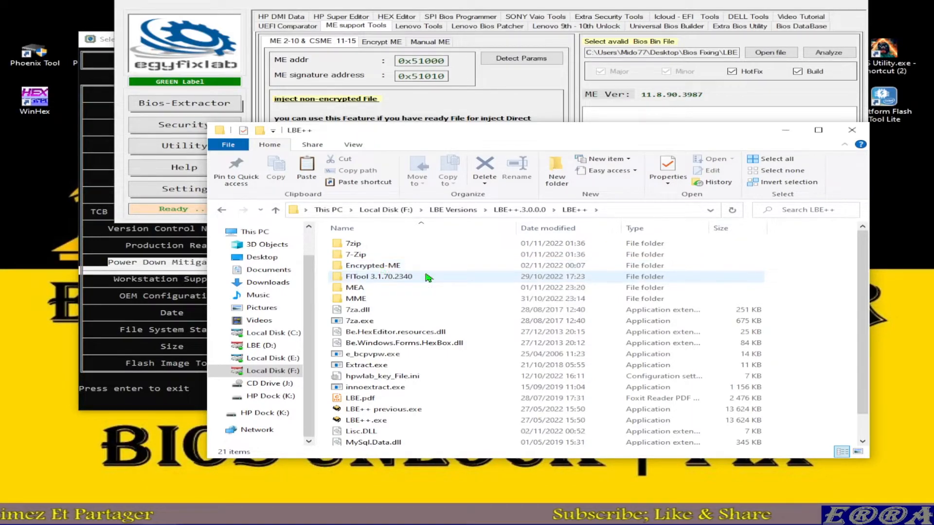
mouse_move(428, 278)
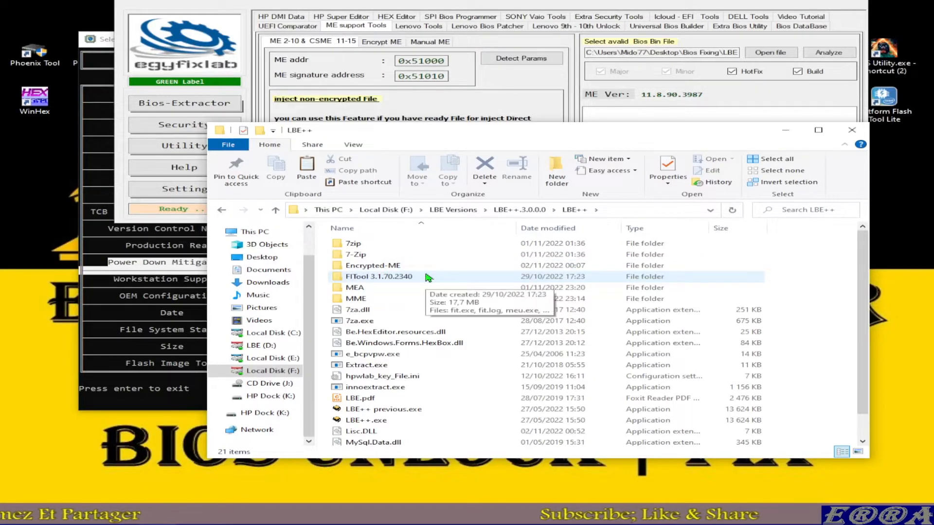
double_click(377, 266)
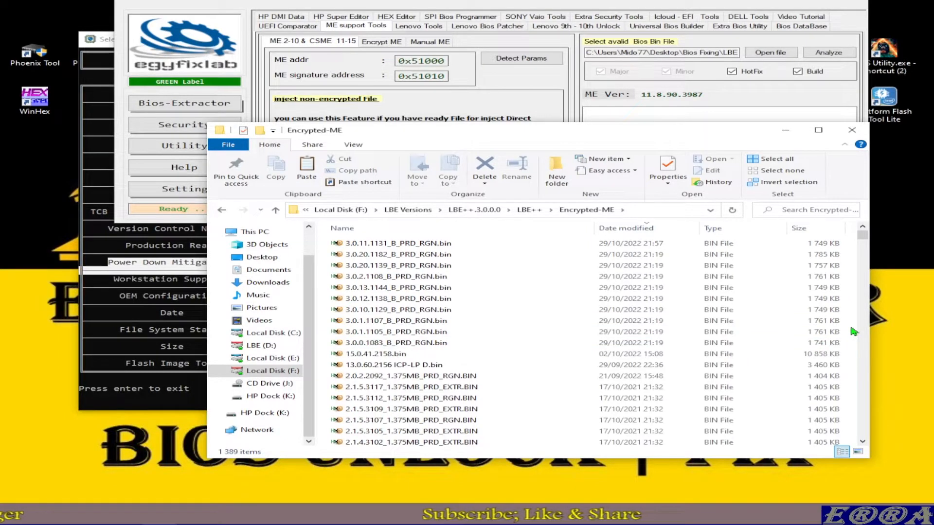
Step: Paste the copied ME region file into the Encrypted-ME folder
right_click(854, 333)
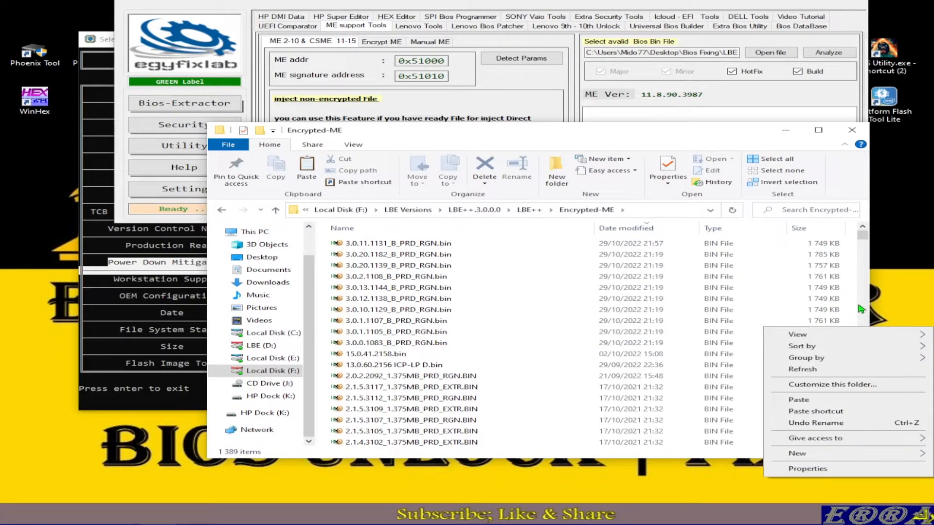
click(807, 403)
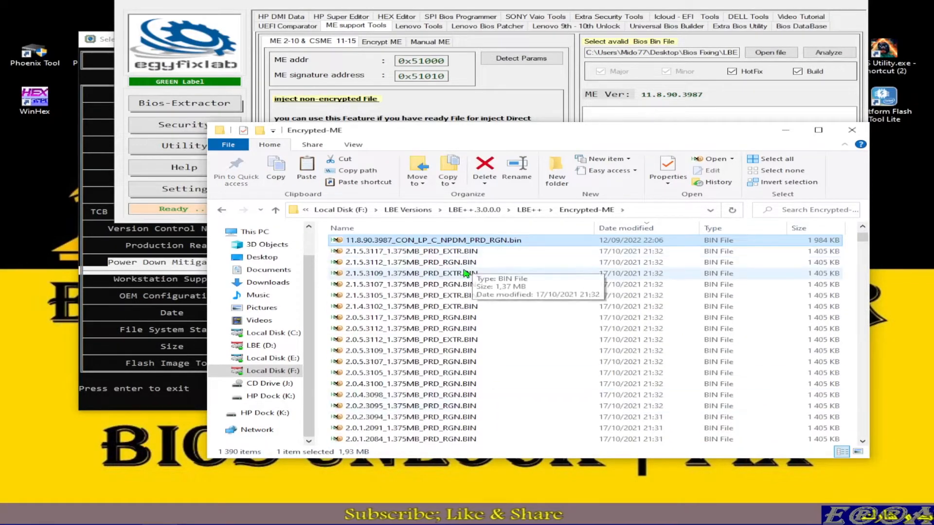
scroll(630, 265, up, 5)
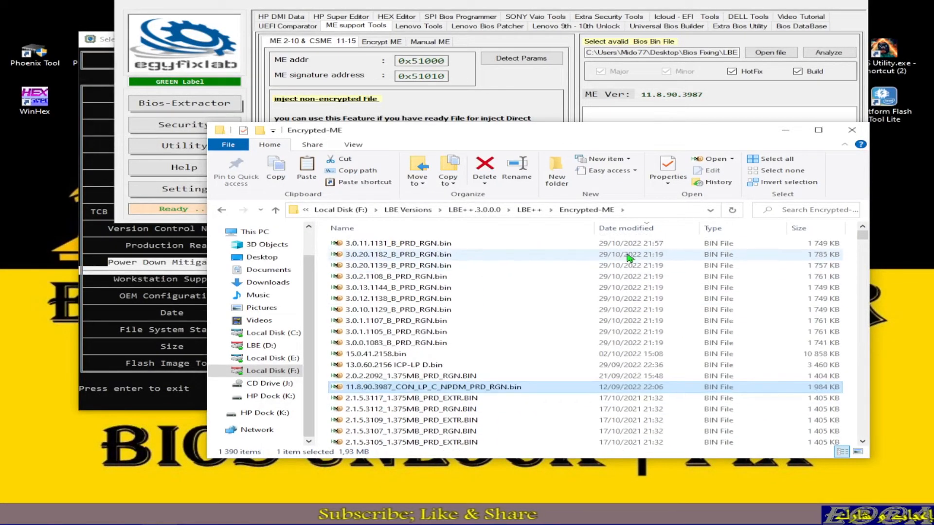
Step: Sort the Encrypted-ME files by date modified oldest first, look through the list, and restore the newest-first order
click(619, 229)
scroll(614, 334, up, 6)
scroll(614, 337, up, 15)
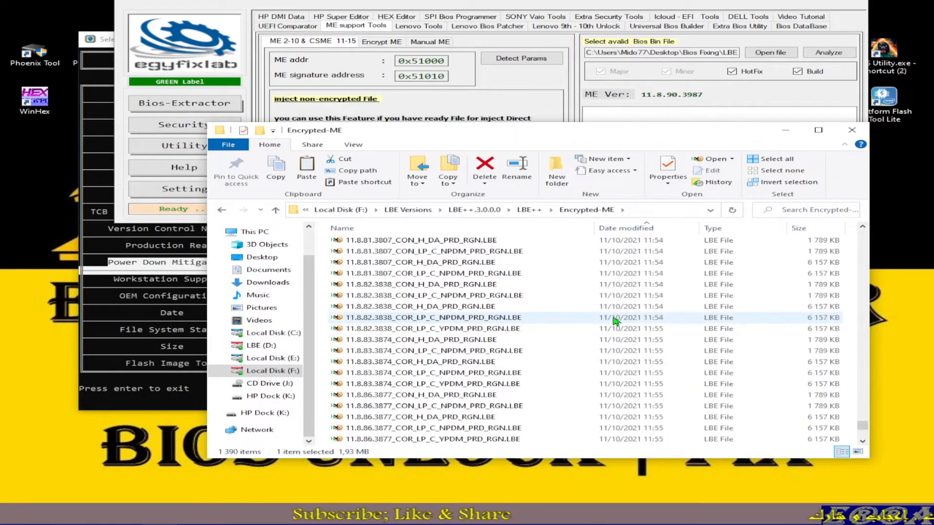
drag(869, 419, 869, 233)
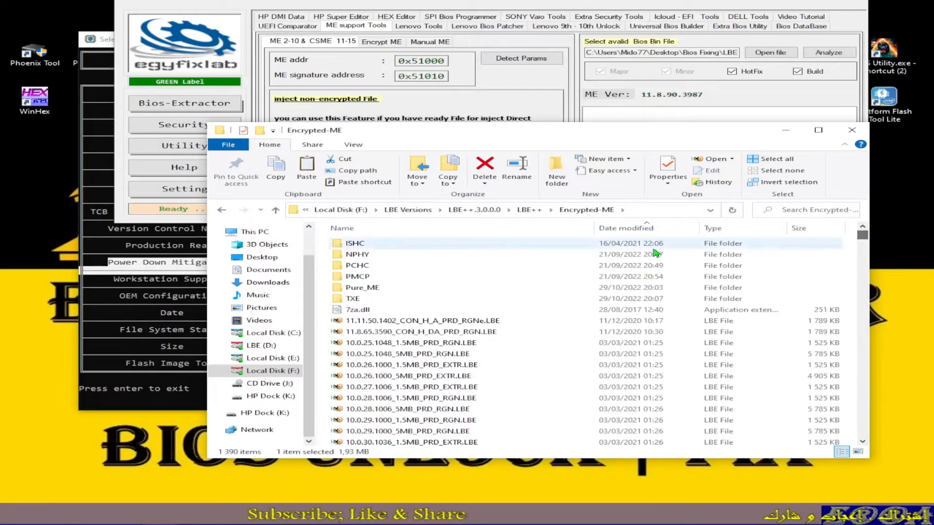
click(628, 228)
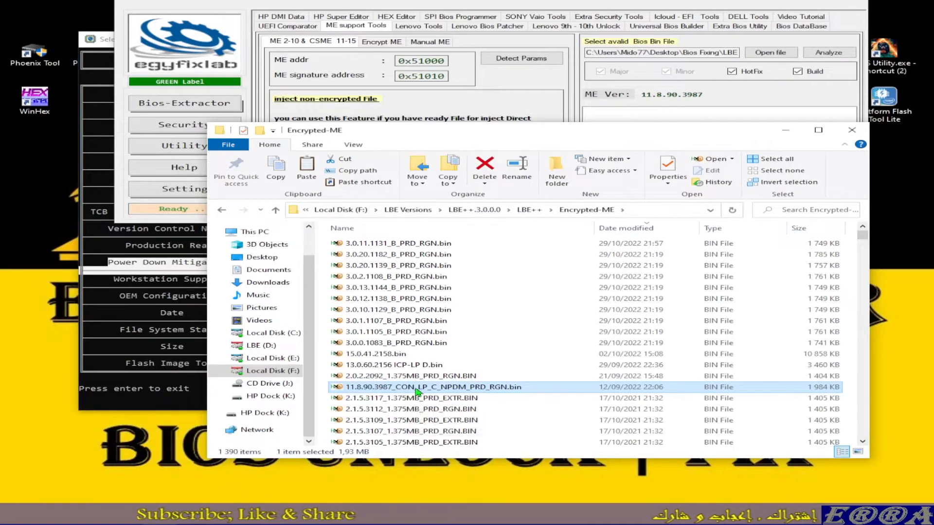
Step: Switch to LBE++, reload org 134_Moded.bin as the BIOS file and select 11.8.90.3987_CON_LP_C_NPDM_PRD_RGN.bin among the ME matches
click(690, 2)
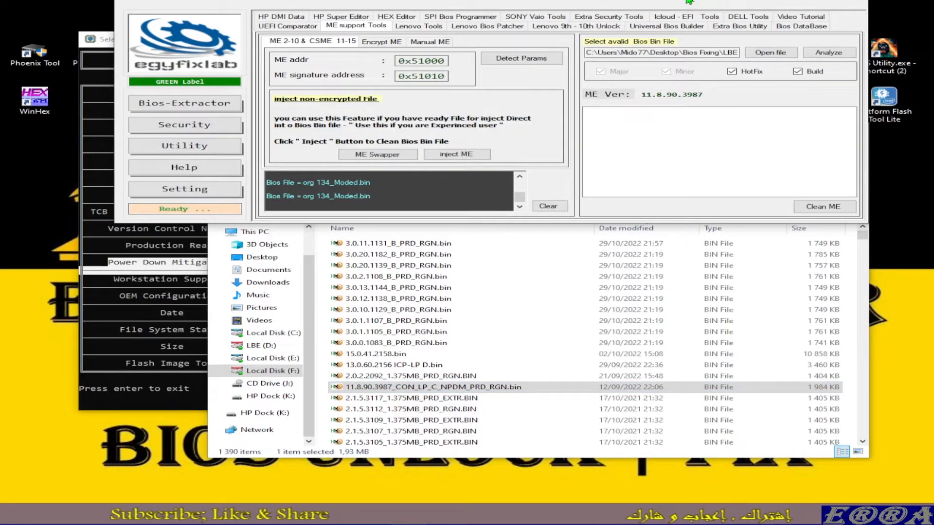
click(771, 53)
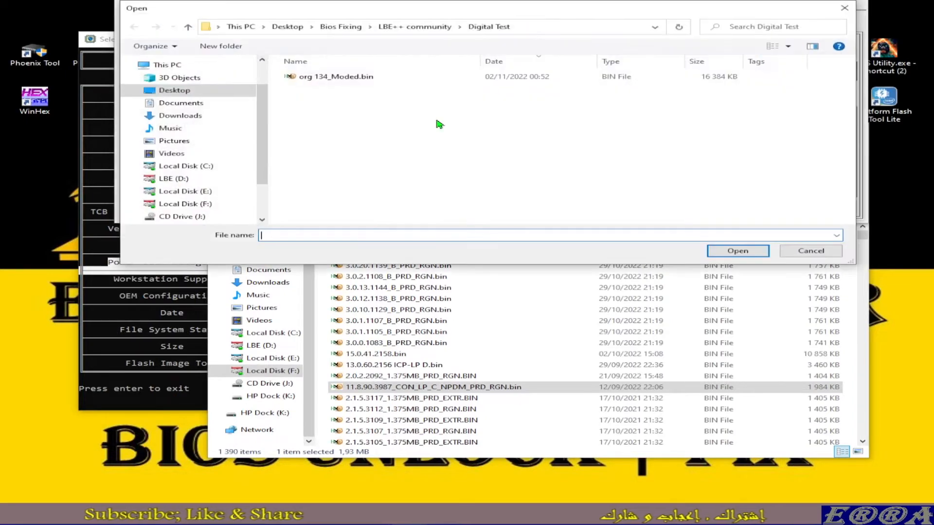
click(344, 81)
double_click(344, 78)
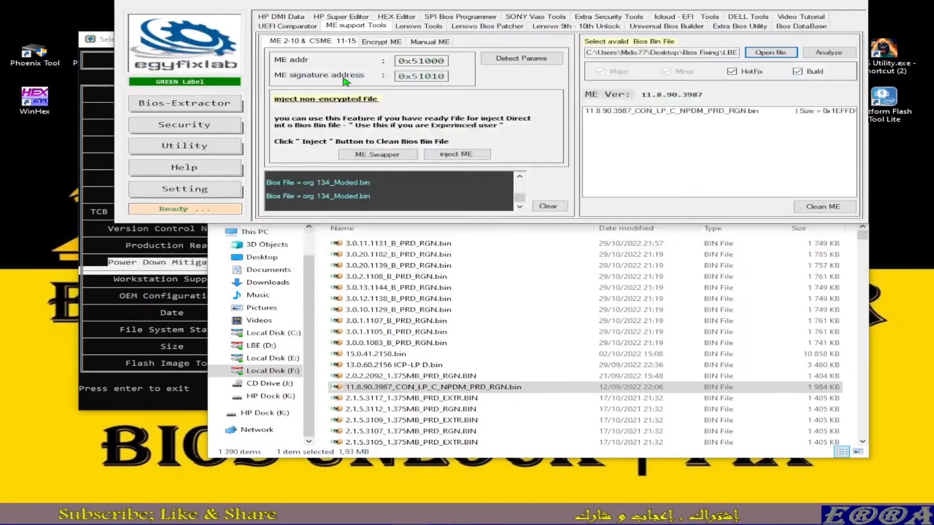
click(633, 114)
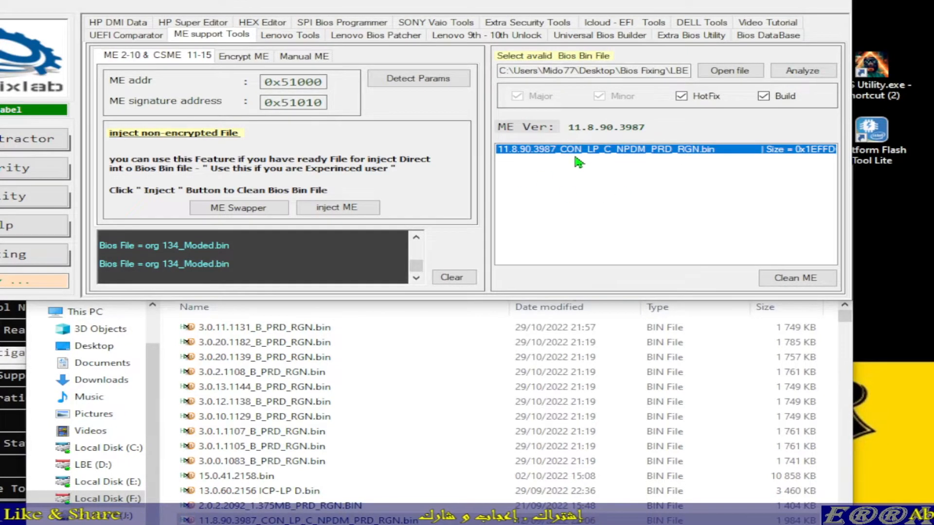
Step: Show the Manual ME tool list and turn off the HotFix and Build matching filters
click(316, 58)
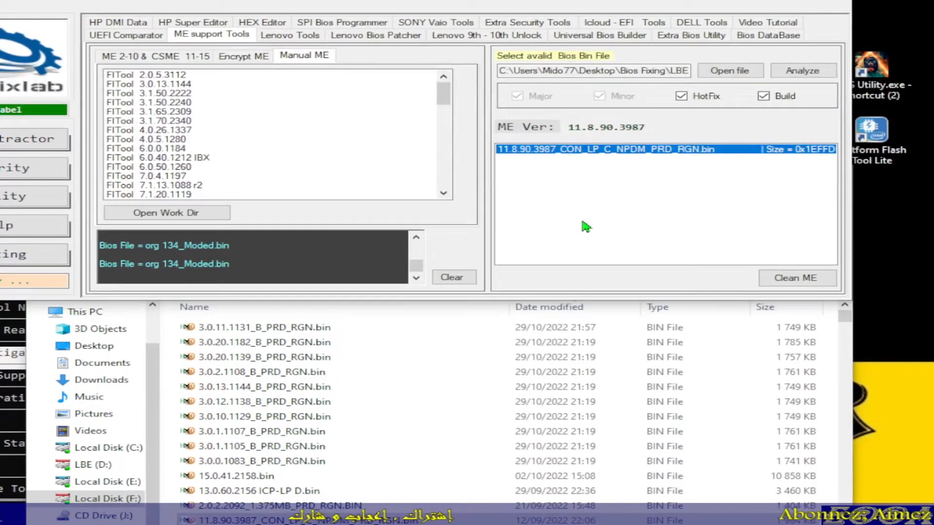
click(681, 96)
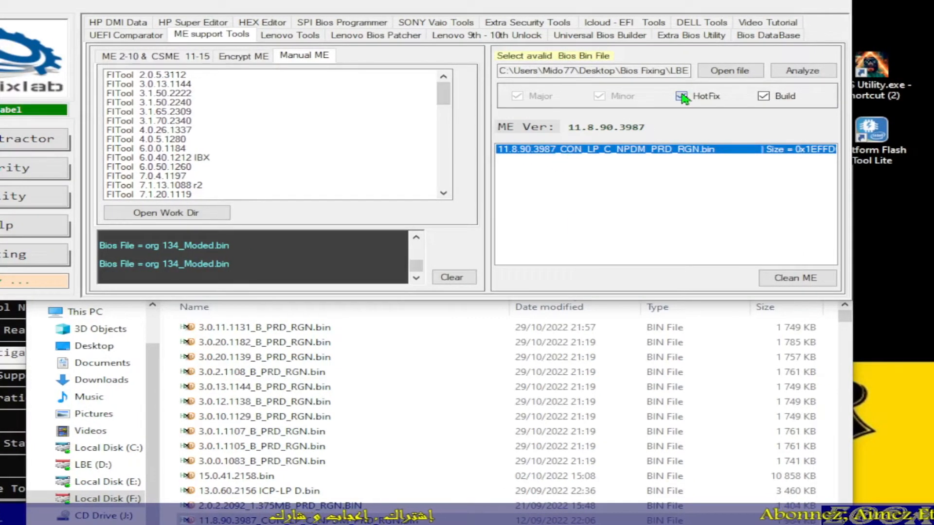
click(764, 98)
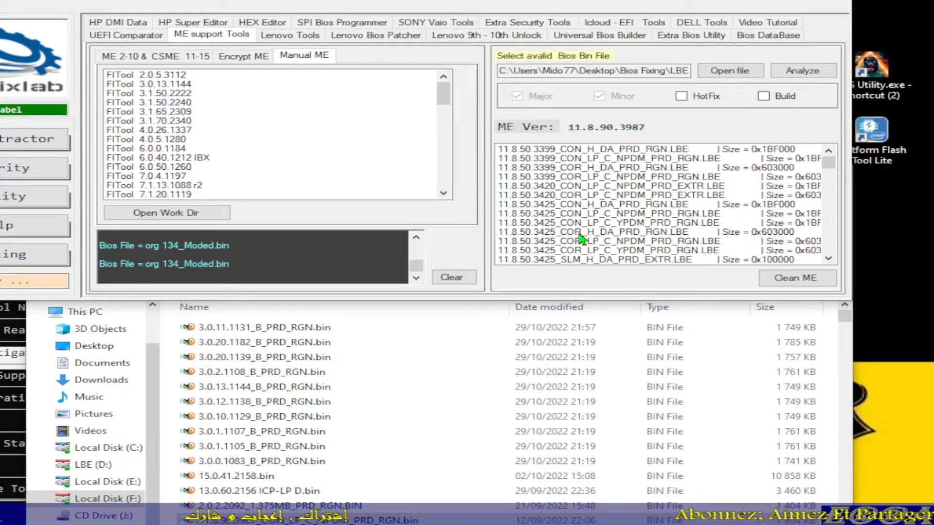
Step: Turn the HotFix and Build filters back on and reselect 11.8.90.3987_CON_LP_C_NPDM_PRD_RGN.bin
click(687, 97)
click(763, 96)
click(581, 151)
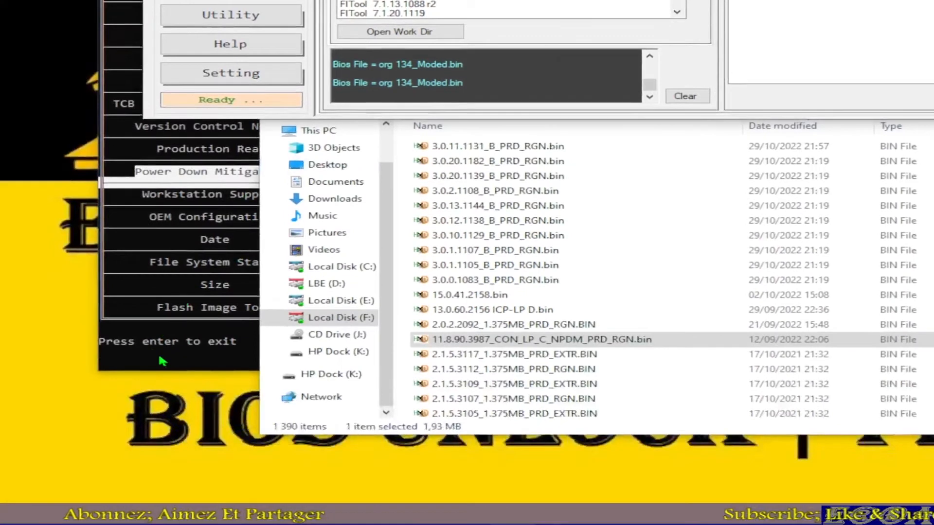
Step: Return to the ME Analyzer report and highlight the Flash Image Tool row to read its version
click(163, 403)
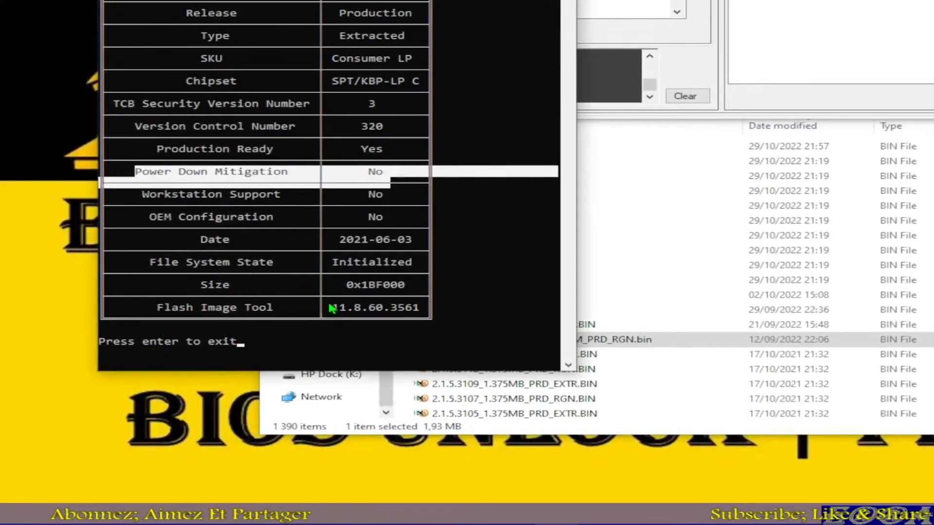
drag(329, 350, 347, 352)
drag(347, 312, 420, 316)
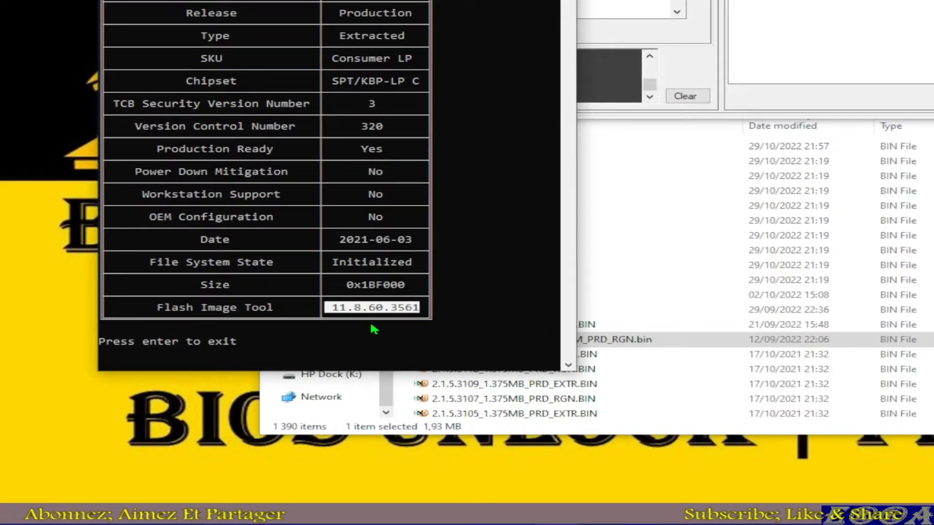
drag(159, 309, 418, 315)
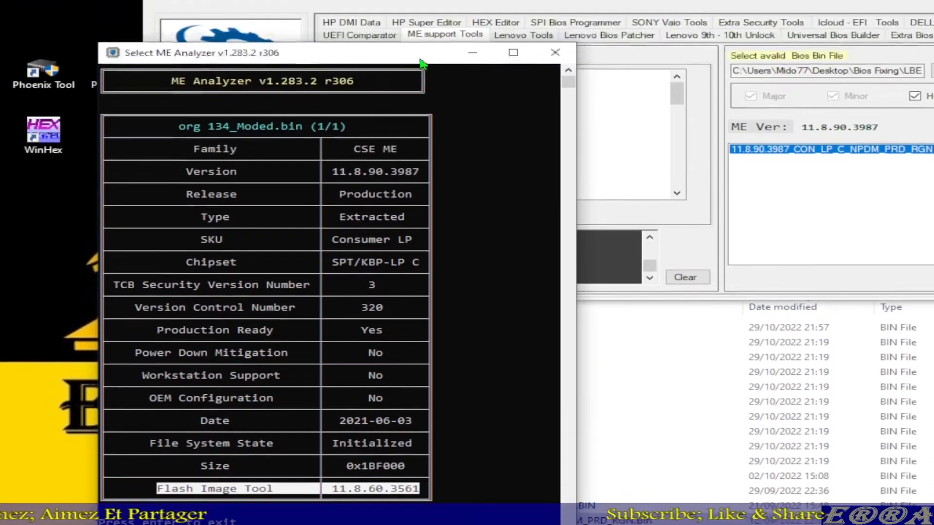
Step: Bring LBE++ back to the front and move its window down until the title bar shows above the Manual ME list
click(590, 14)
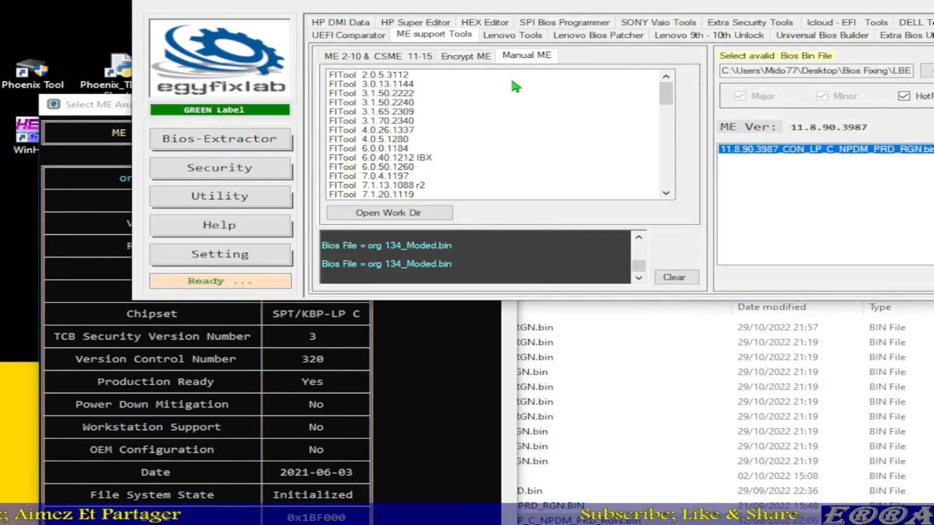
drag(564, 0, 601, 19)
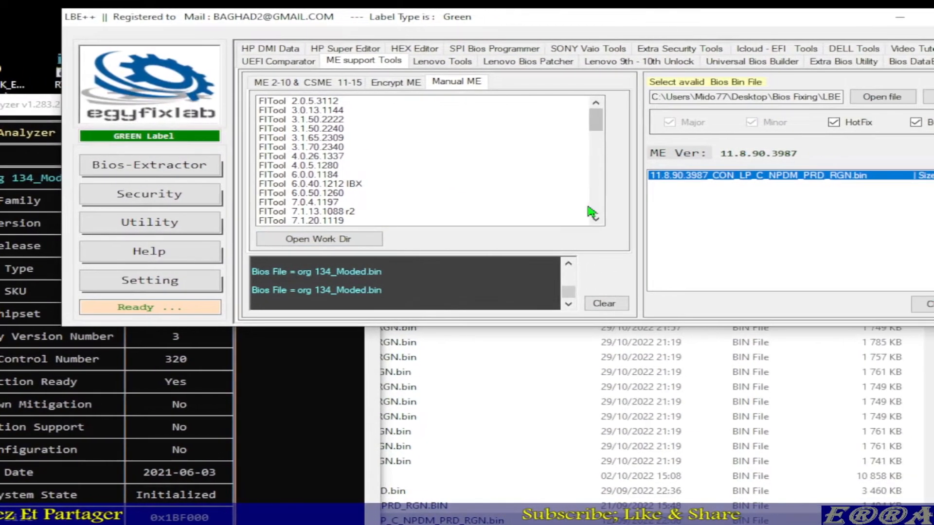
Step: Find FITool 11.8.65.3606 in the Manual ME tool list and launch it
click(661, 203)
scroll(594, 210, down, 12)
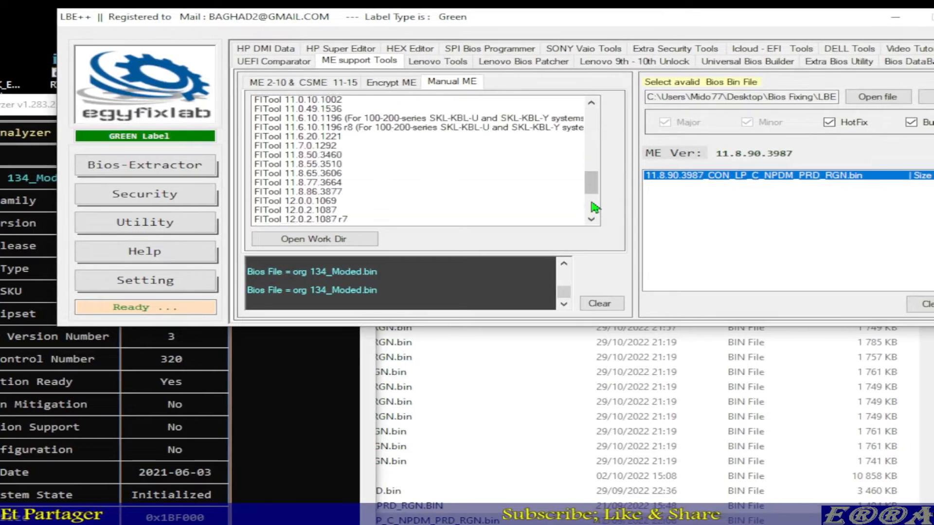
scroll(350, 196, up, 4)
scroll(348, 195, up, 5)
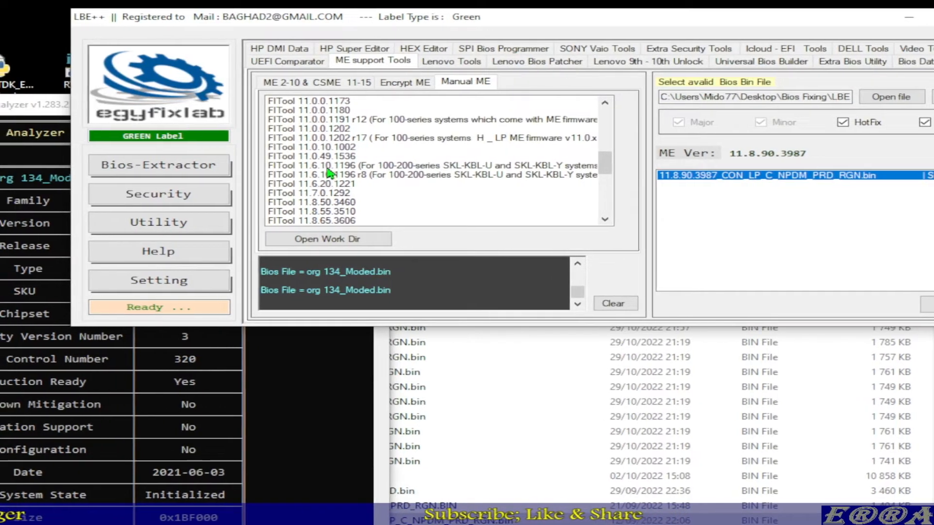
scroll(326, 197, down, 1)
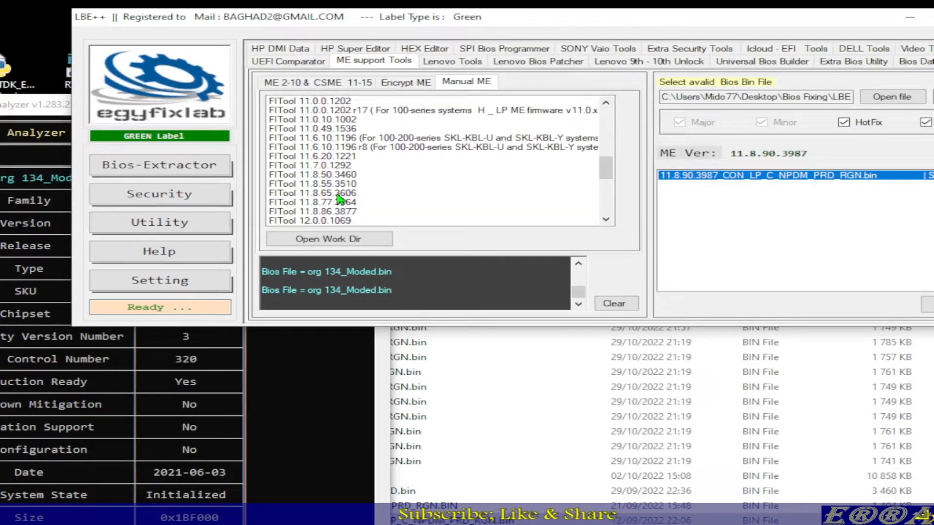
scroll(348, 219, down, 1)
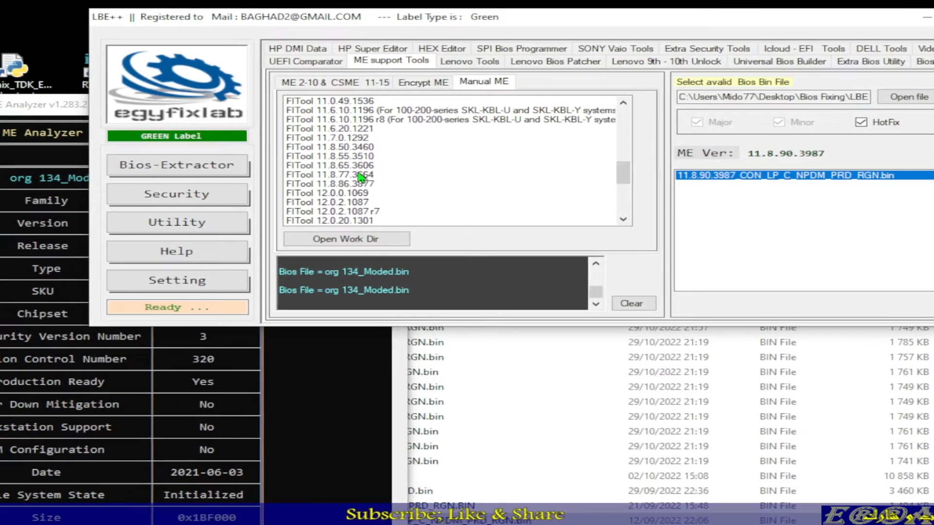
click(369, 166)
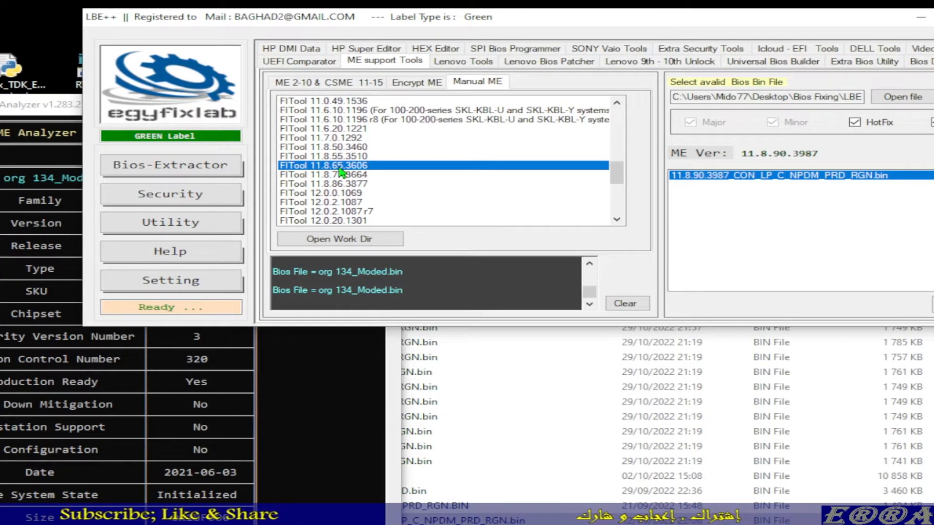
double_click(340, 167)
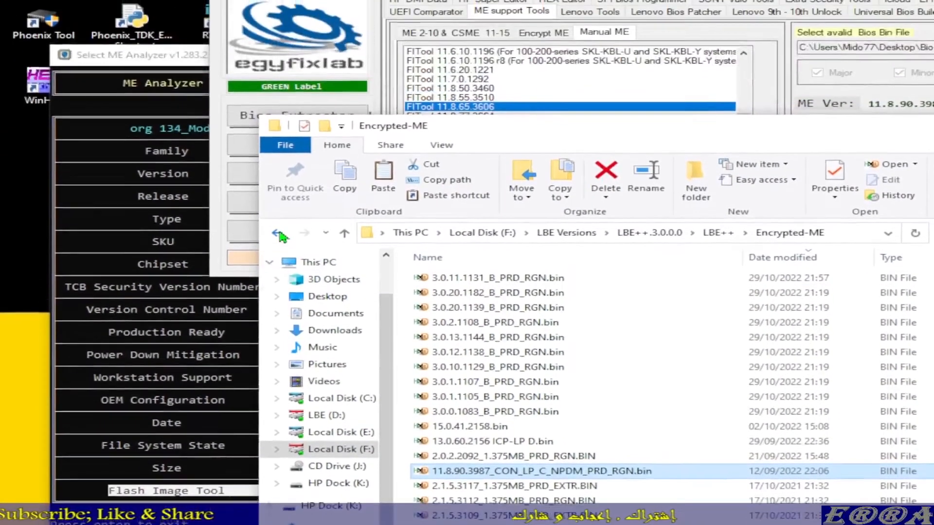
Step: Go back through the folder history from the Encrypted-ME folder
click(280, 235)
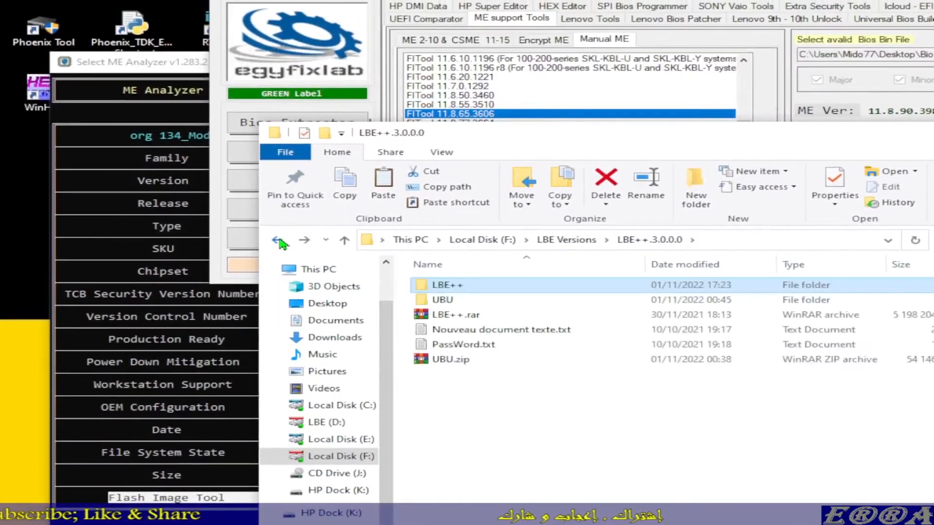
click(280, 235)
click(279, 240)
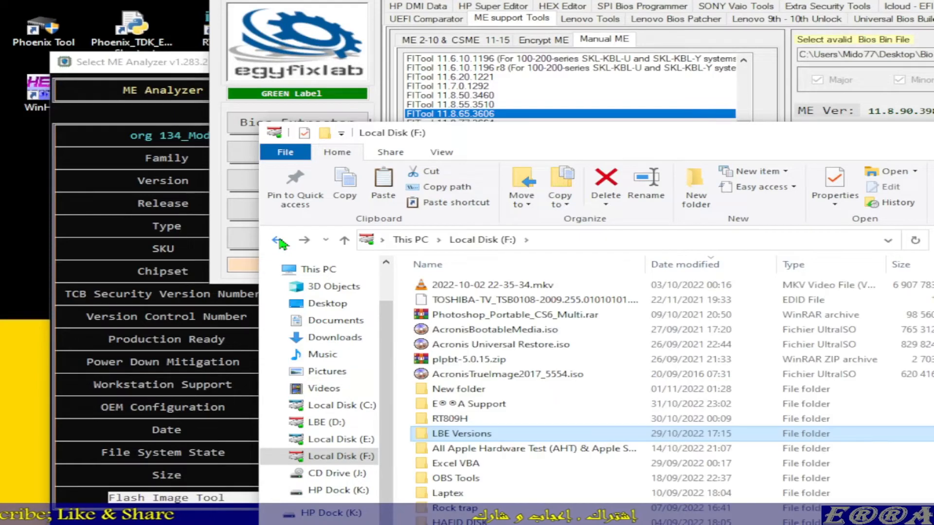
click(280, 240)
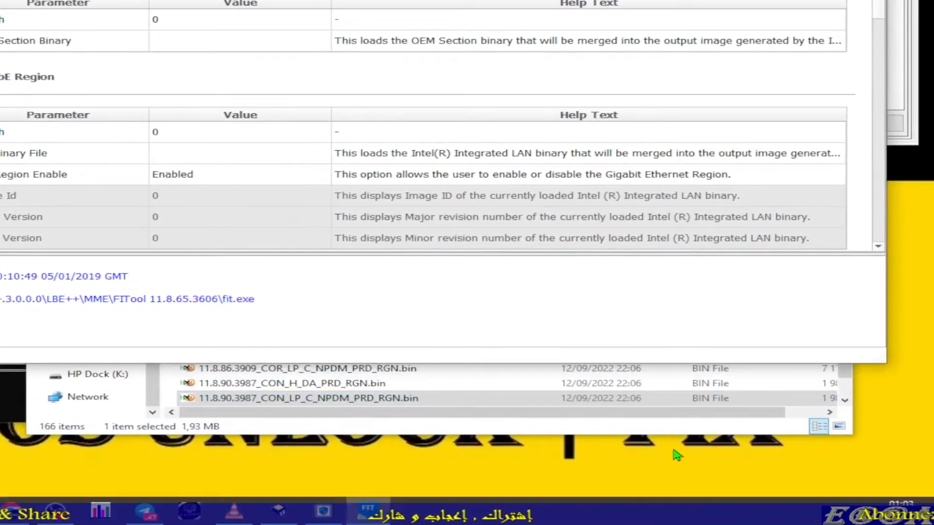
Step: Open the Desktop folder Bios Fixing\LBE++ community\Digital Test, move its window down, and bring Flash Image Tool back to the front
click(683, 431)
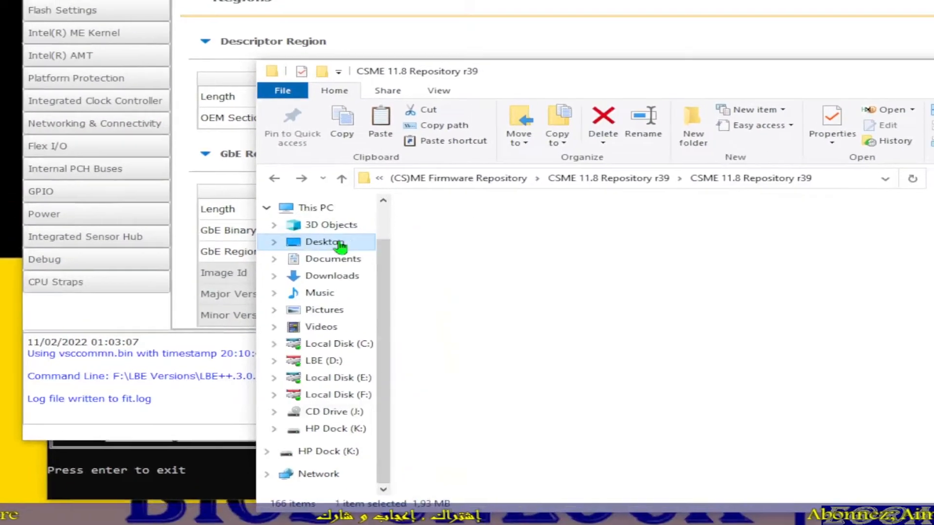
click(341, 246)
scroll(474, 316, down, 1)
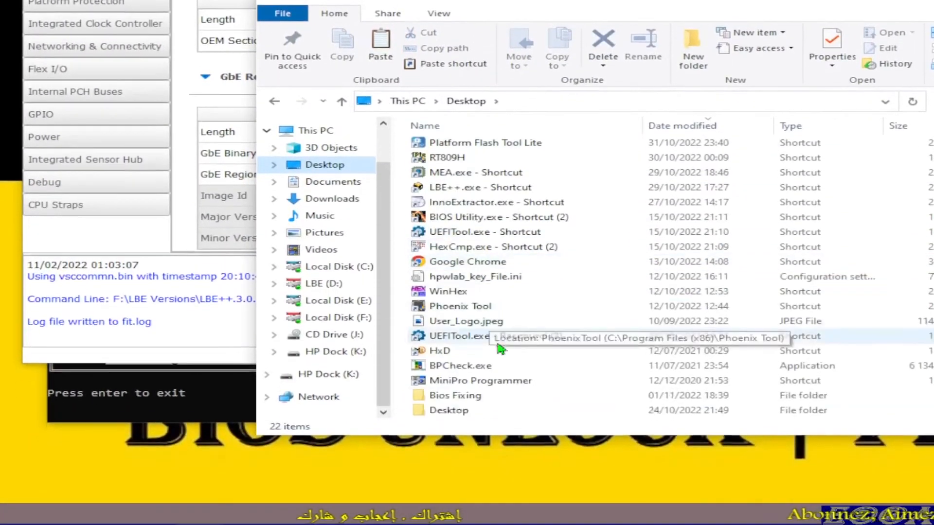
double_click(461, 394)
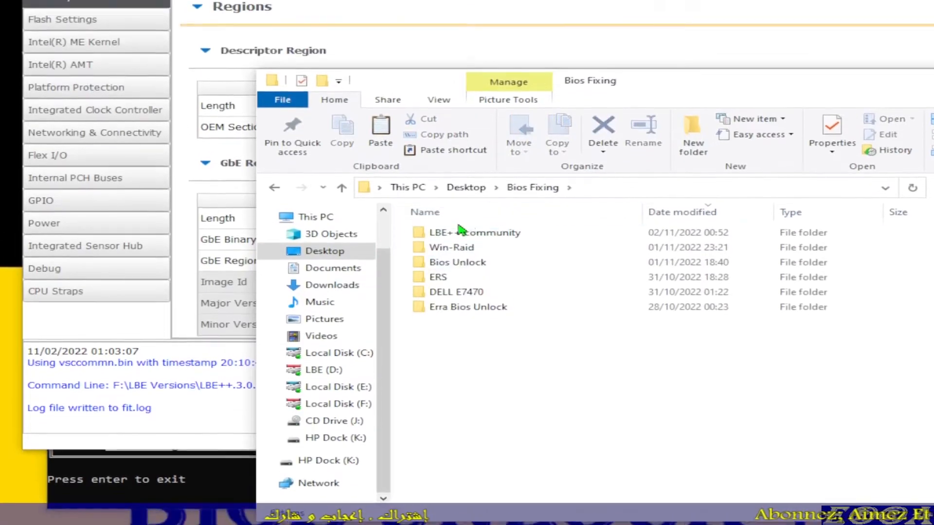
double_click(465, 228)
double_click(466, 245)
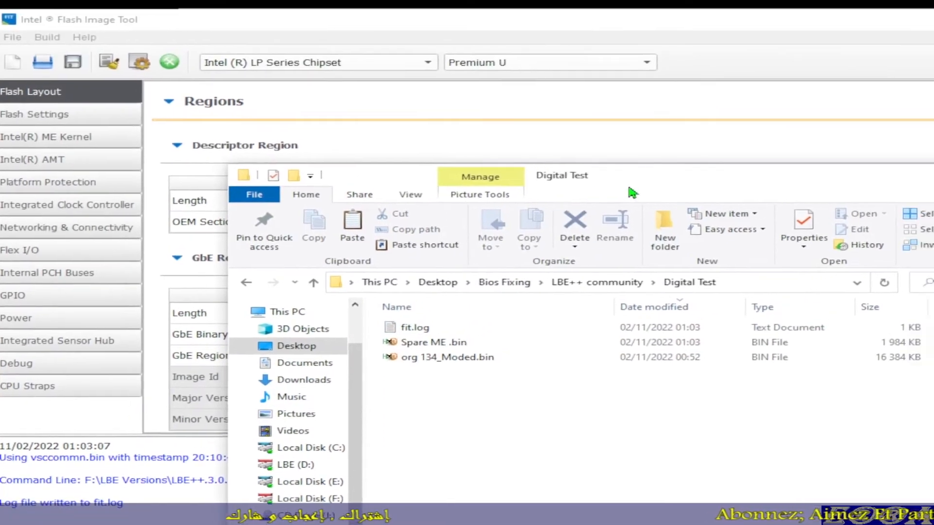
drag(663, 109, 563, 218)
drag(501, 282, 508, 261)
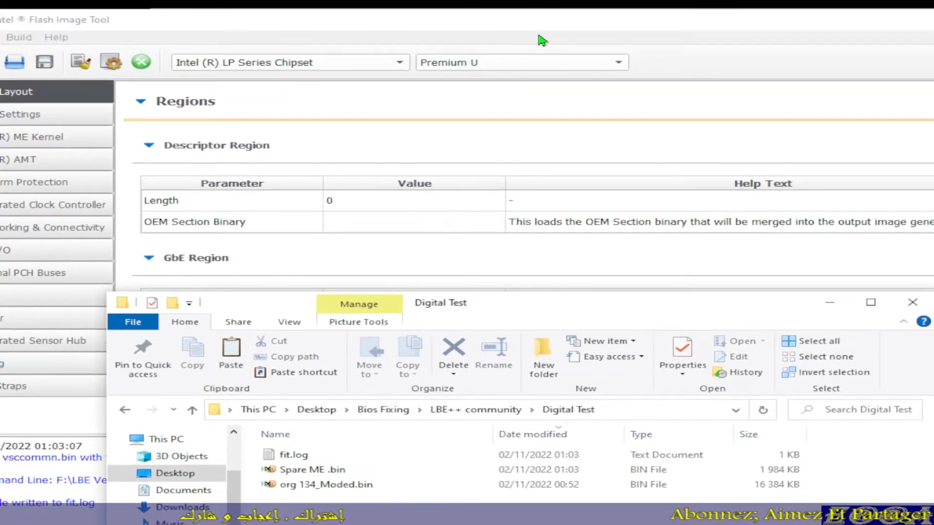
click(533, 20)
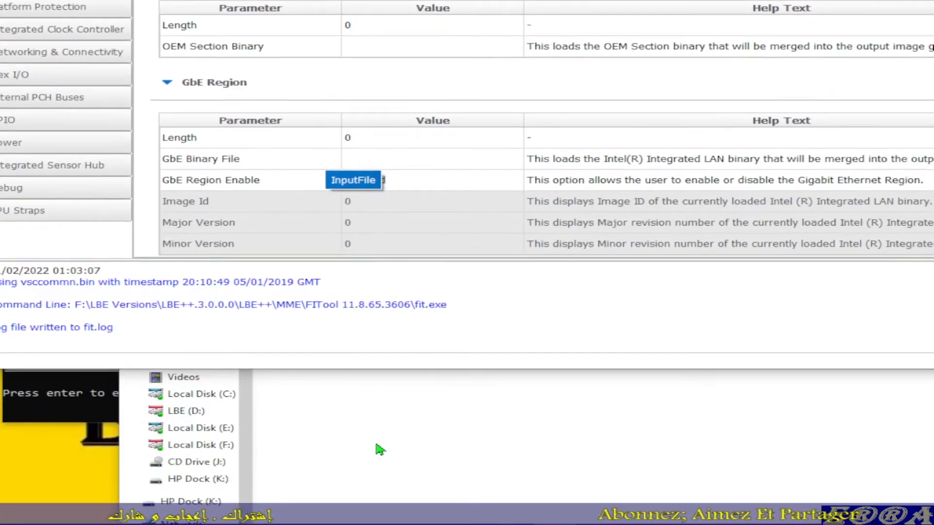
Step: Switch to Telegram and review the LBE++ group chat's posted screenshots of the Flash Image Tool attempt and its Build Settings
click(380, 511)
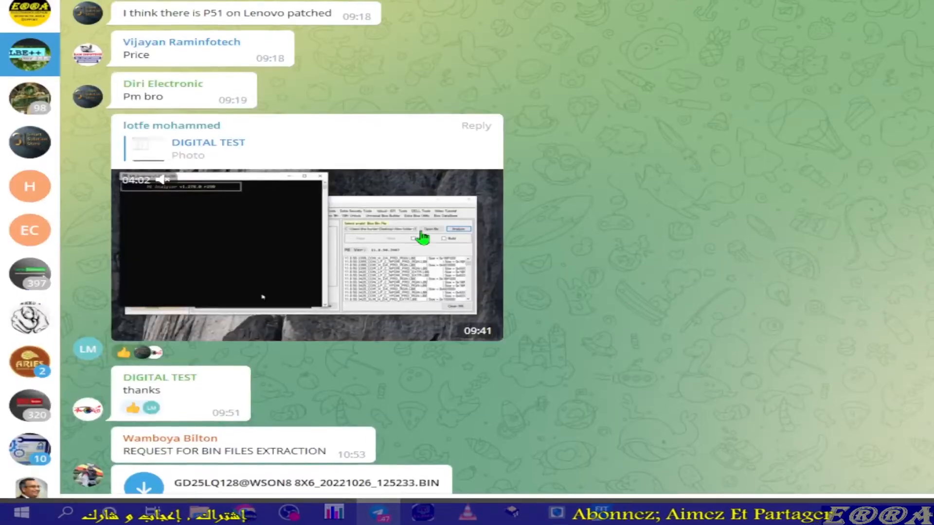
scroll(270, 230, down, 1)
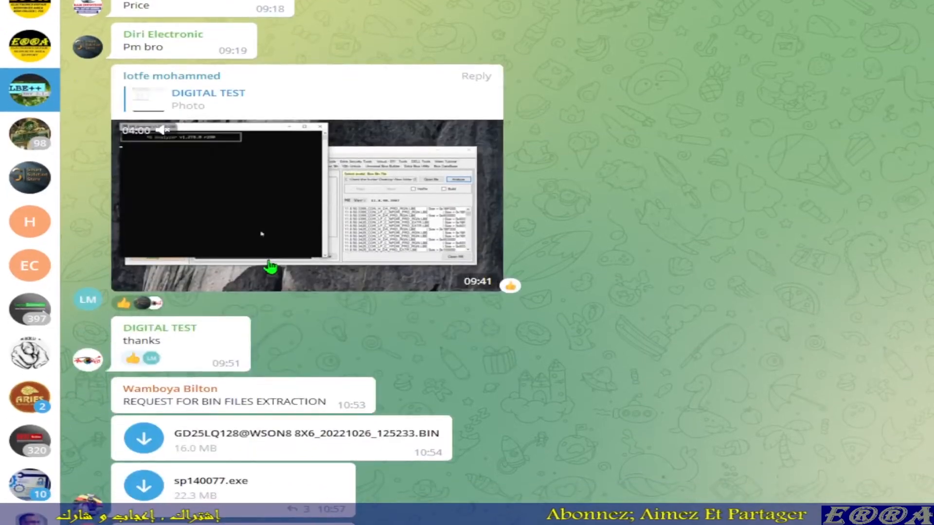
scroll(271, 267, up, 5)
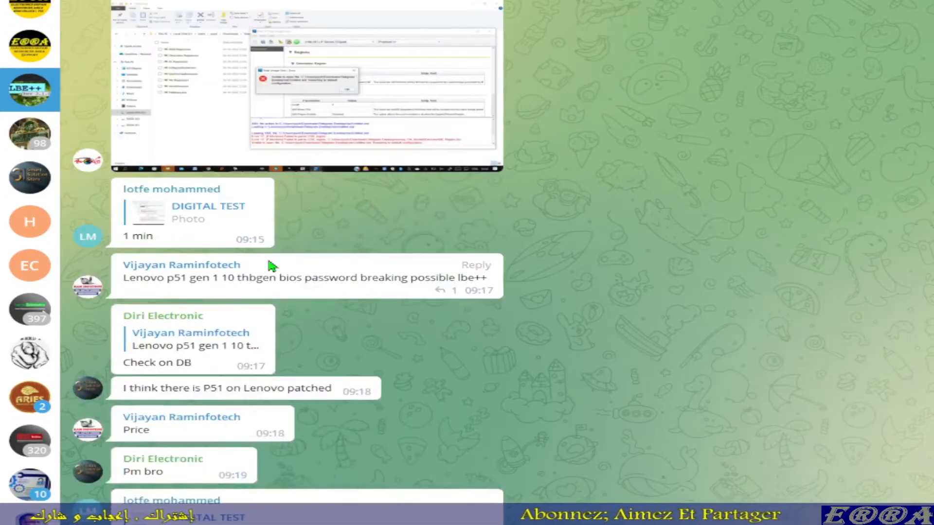
scroll(275, 232, up, 5)
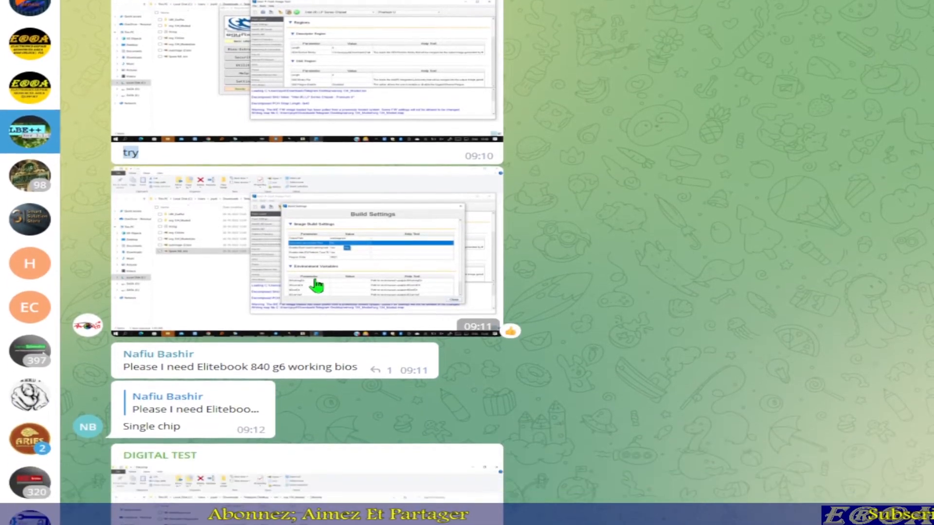
scroll(317, 344, down, 3)
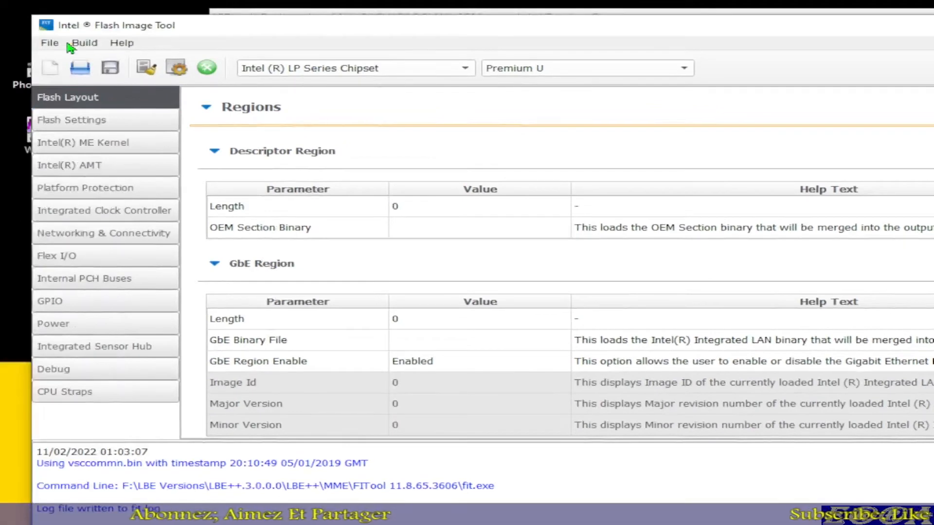
Step: Load org 134_Moded.bin from the Digital Test folder into Flash Image Tool
click(52, 45)
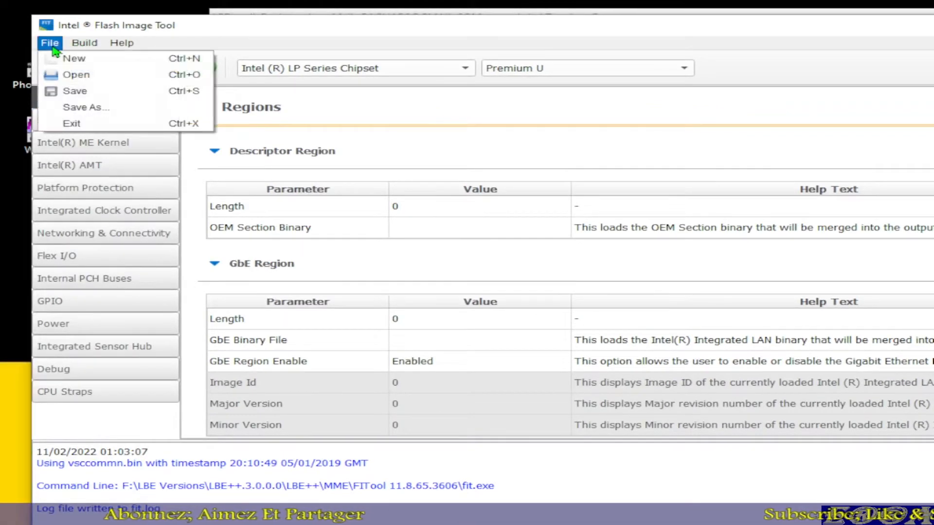
click(85, 75)
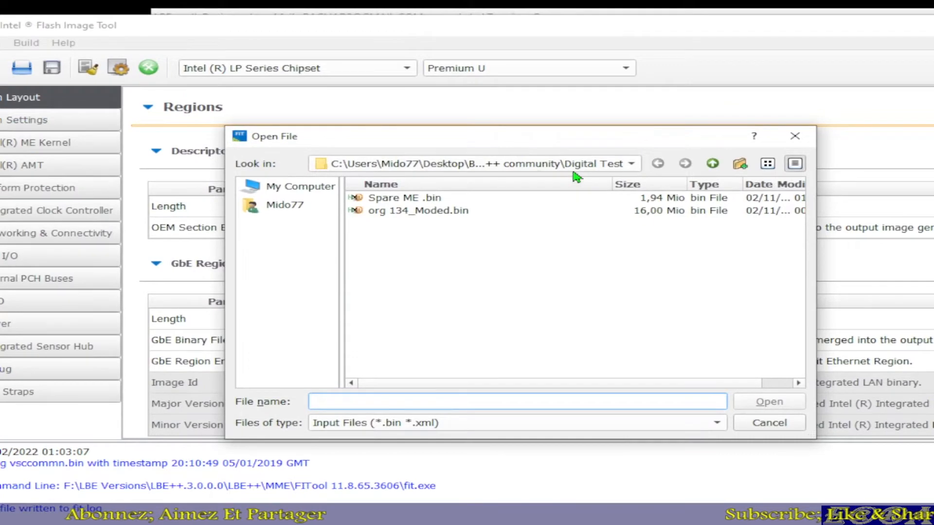
click(574, 170)
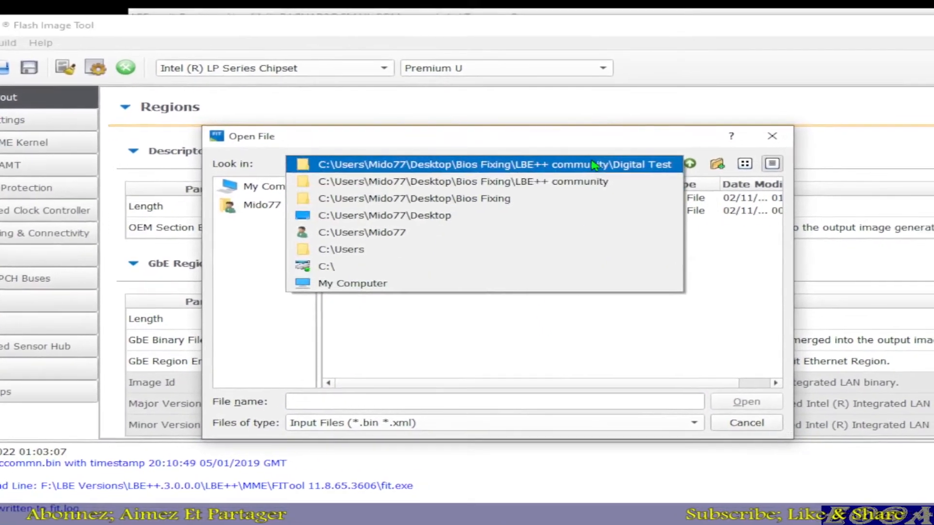
click(610, 165)
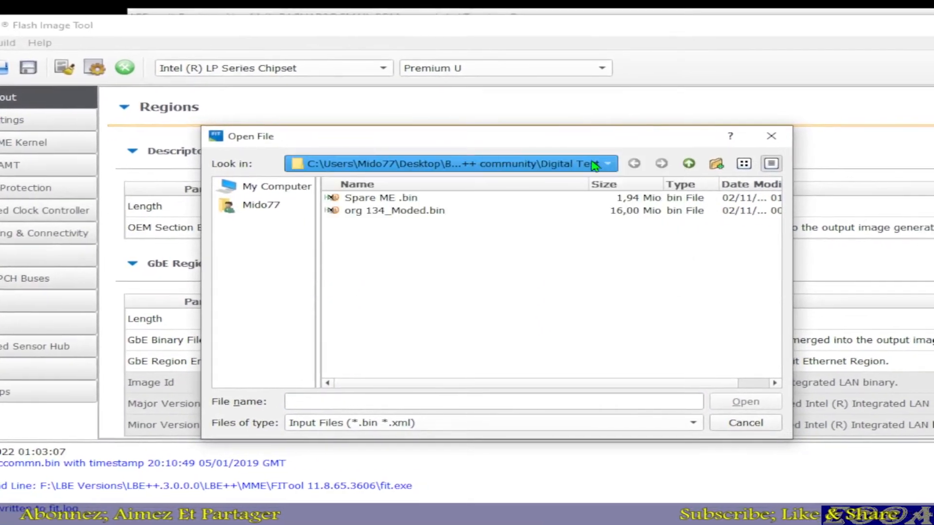
double_click(378, 212)
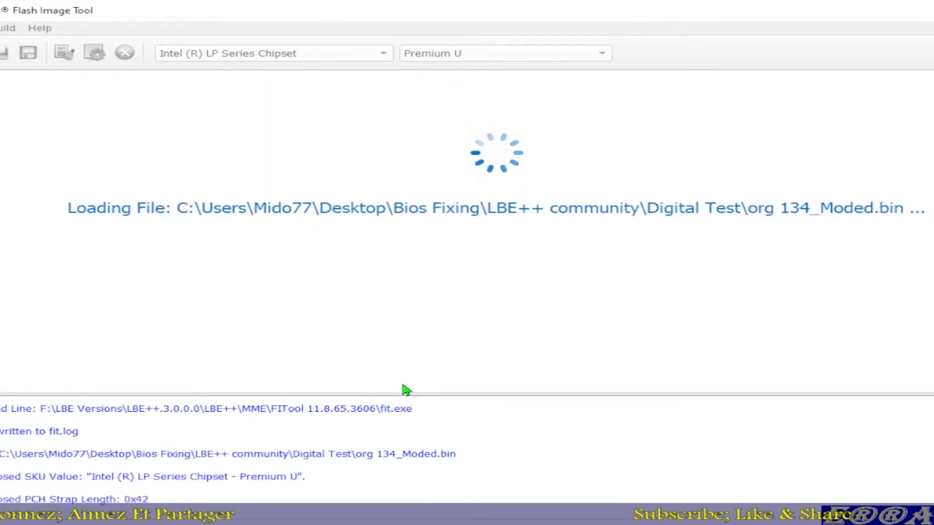
Step: Examine the decomposed region files in Digital Test's org 134_Moded\Decomp folder and return to the Digital Test folder
click(380, 416)
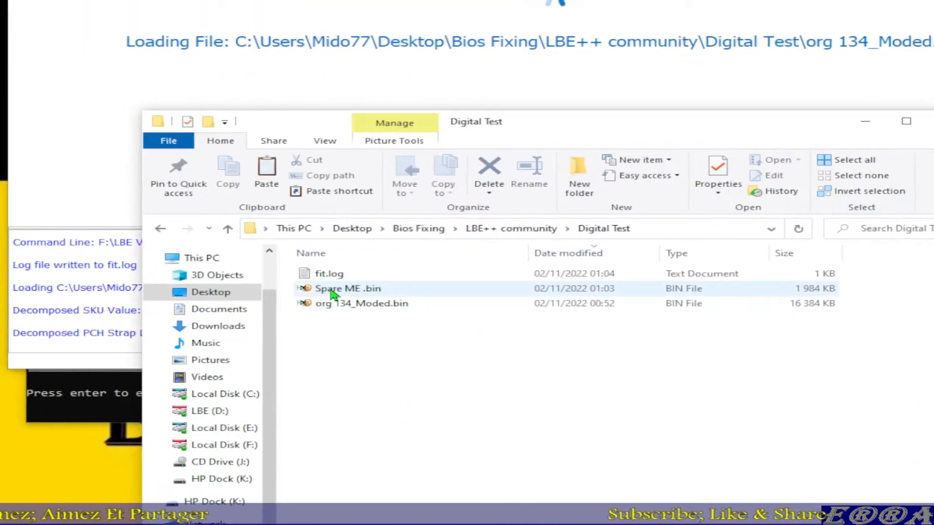
click(281, 295)
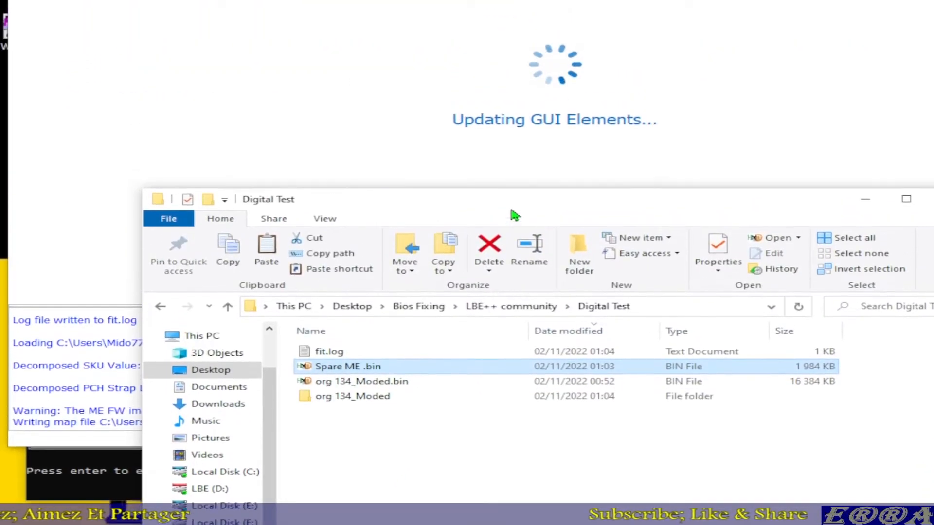
drag(517, 129, 502, 220)
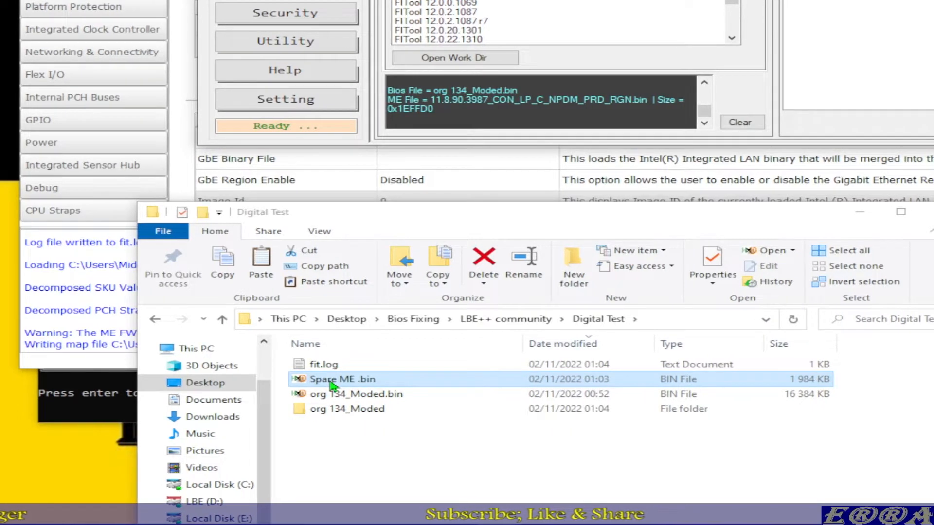
click(330, 410)
double_click(337, 413)
double_click(341, 366)
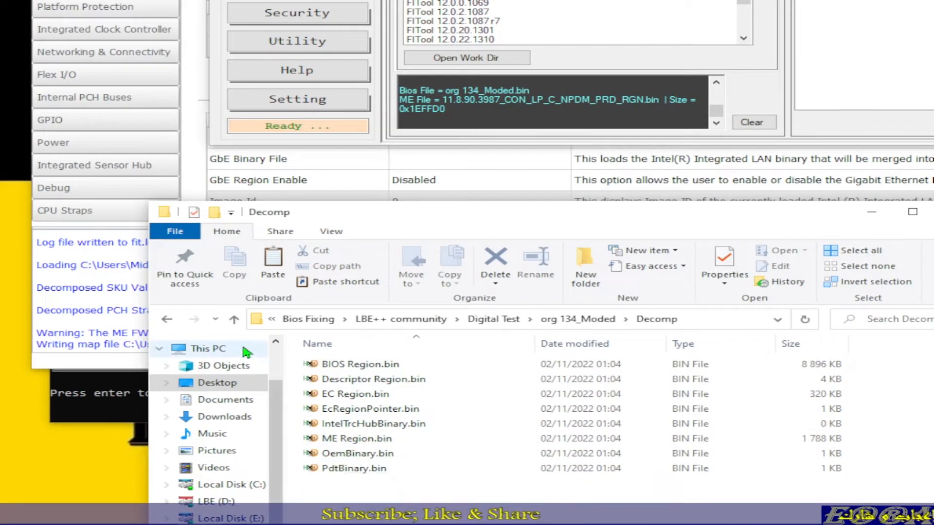
click(235, 322)
click(235, 323)
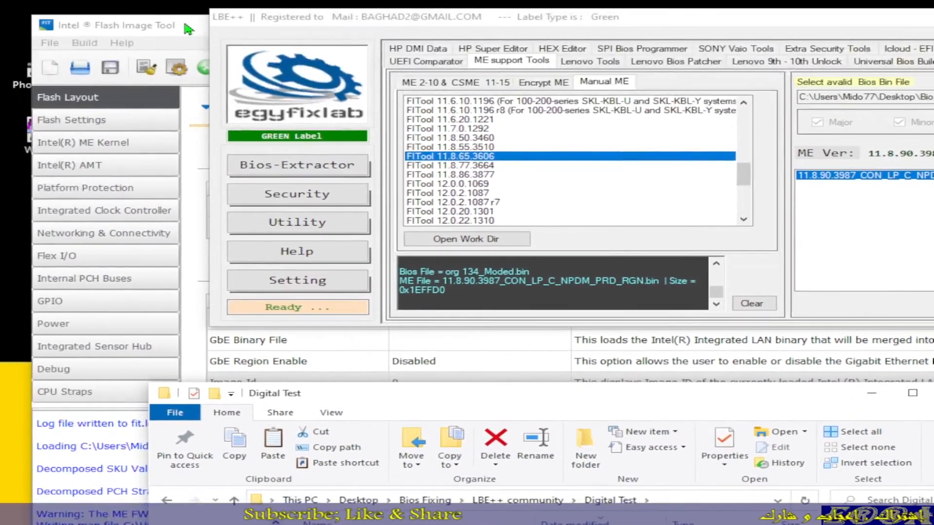
Step: Bring Flash Image Tool to the front and set Generate Intermediate Files to No in its Build Settings
click(187, 27)
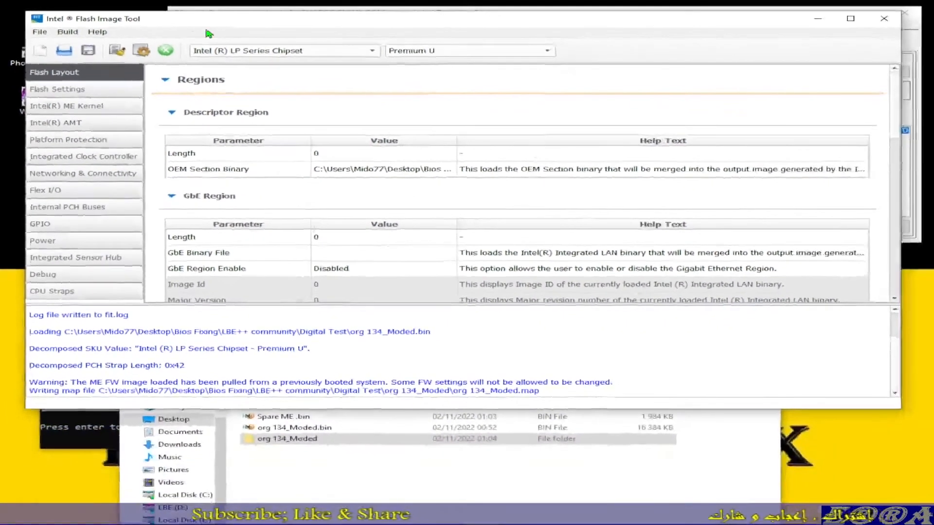
click(72, 34)
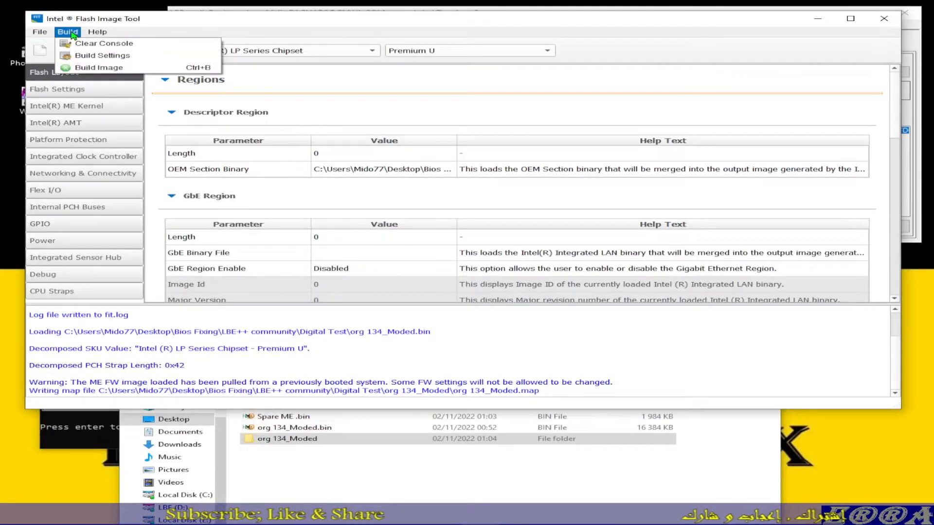
click(113, 61)
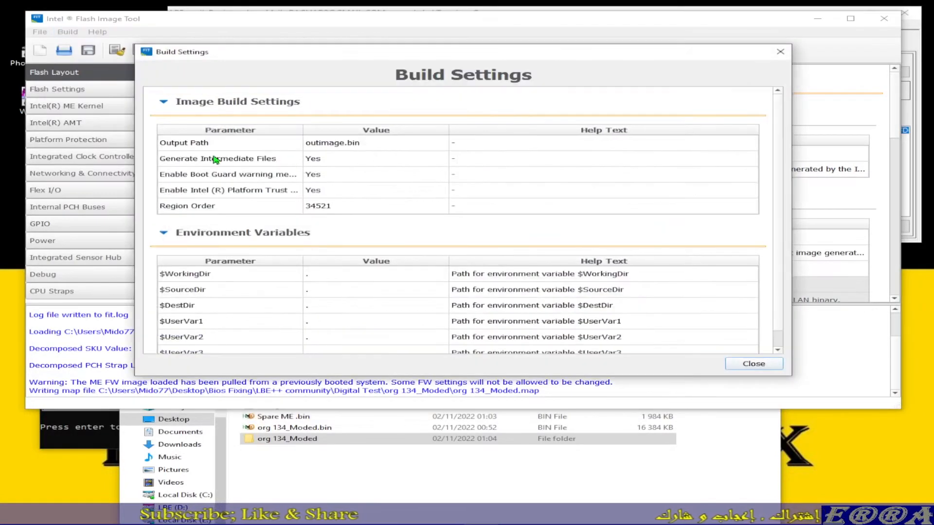
click(333, 164)
click(334, 162)
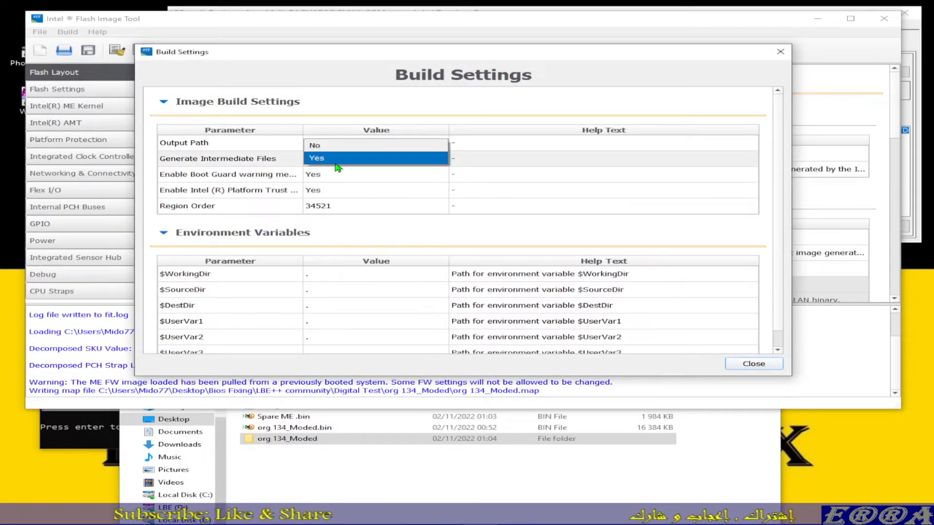
click(329, 147)
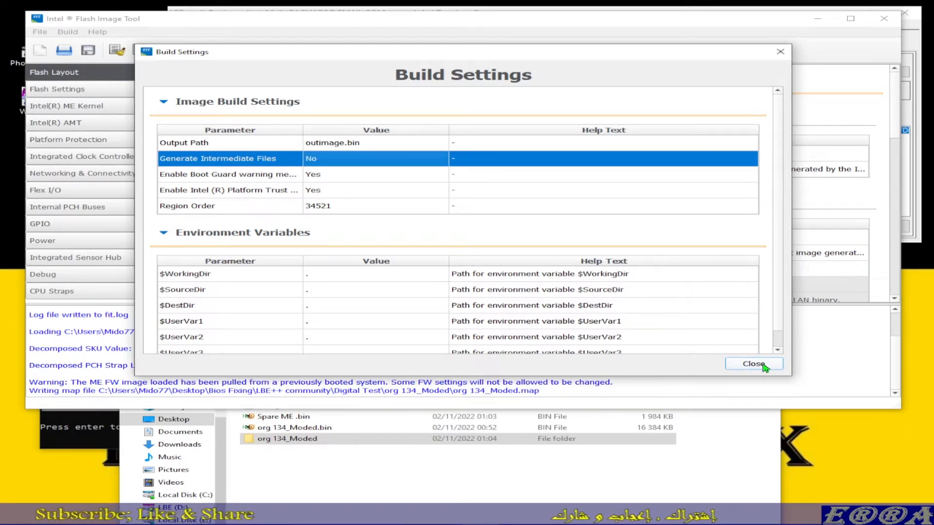
Step: Set Enable Boot Guard warning message to No in the Image Build Settings and close Build Settings
click(321, 179)
click(321, 179)
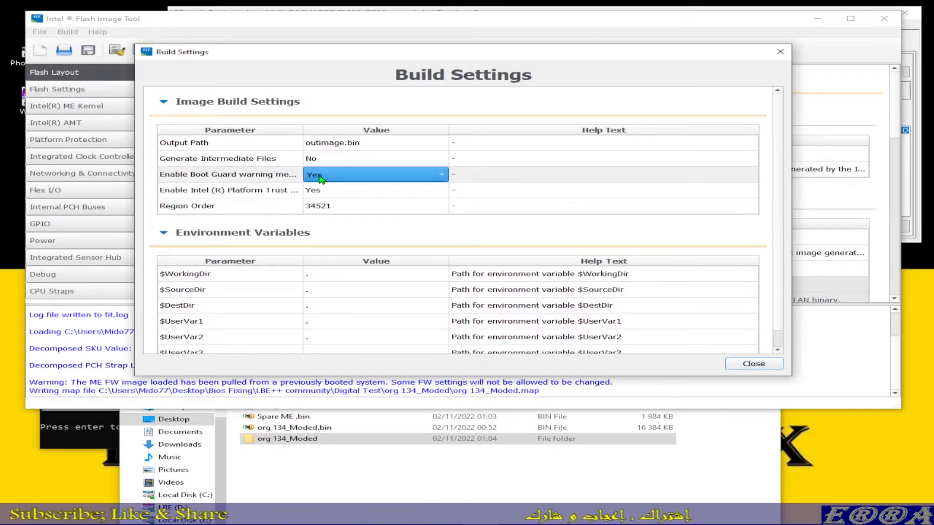
click(333, 182)
click(327, 162)
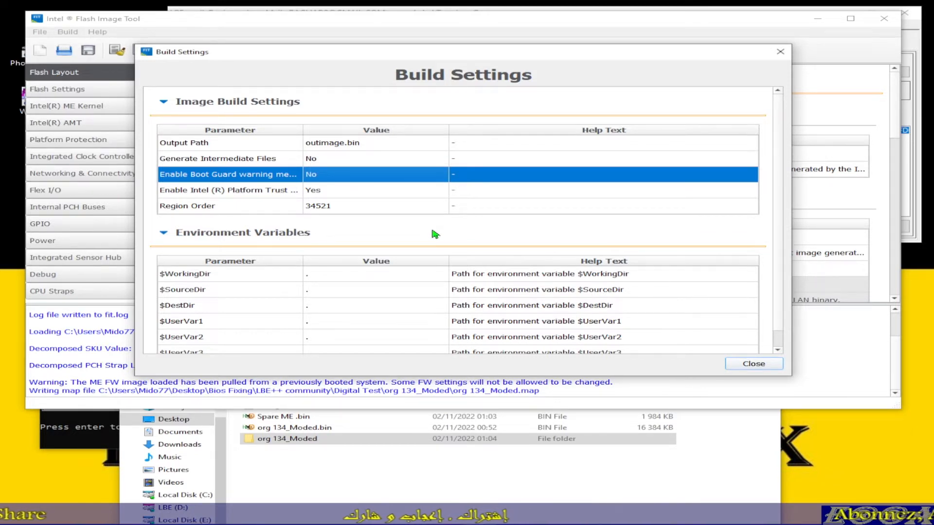
click(753, 364)
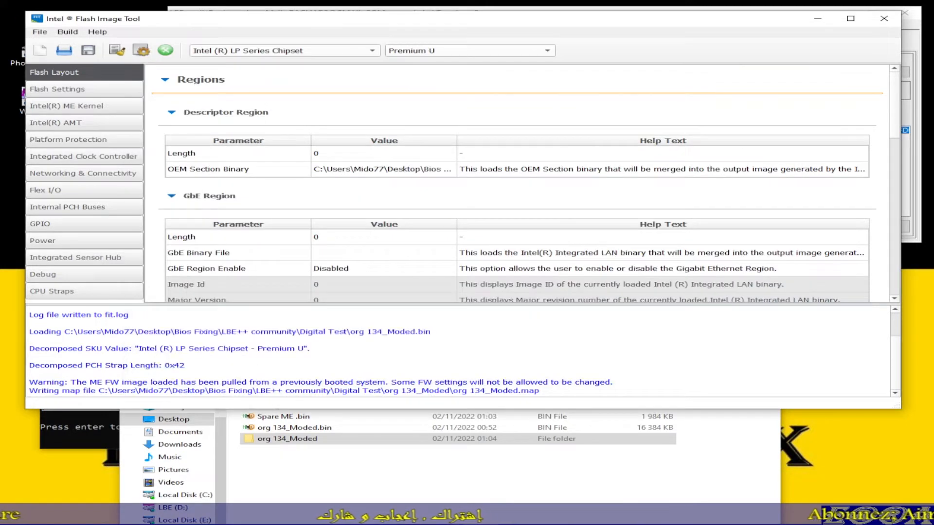
Step: Save the configuration as Untitled.xml in the Digital Test folder and close Flash Image Tool
click(39, 33)
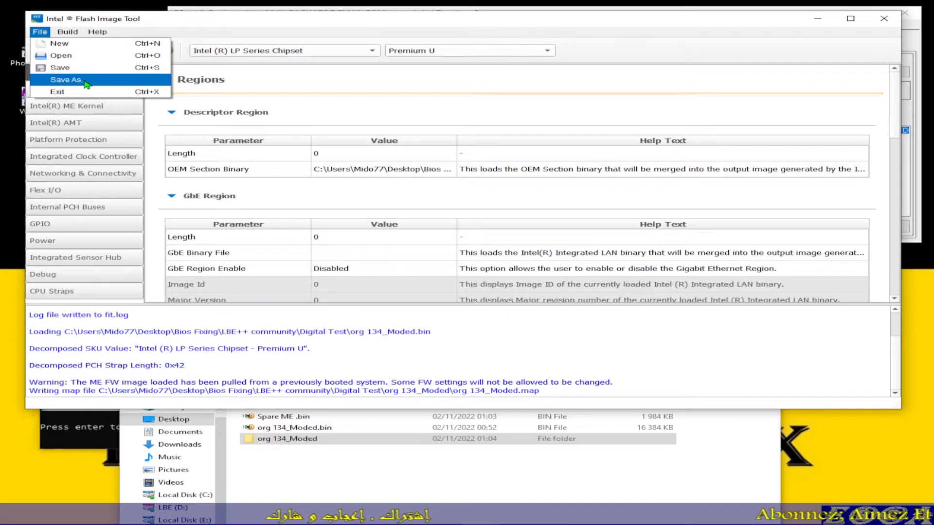
click(66, 80)
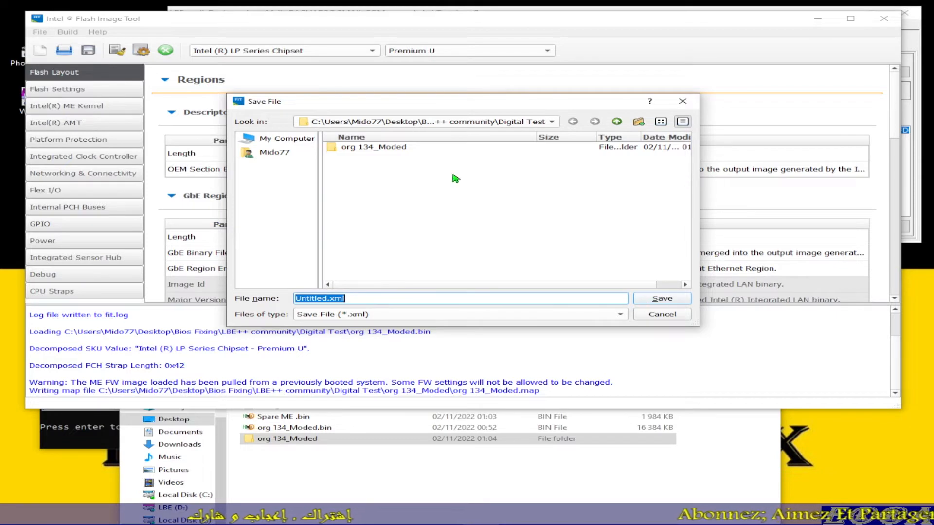
click(517, 126)
click(517, 125)
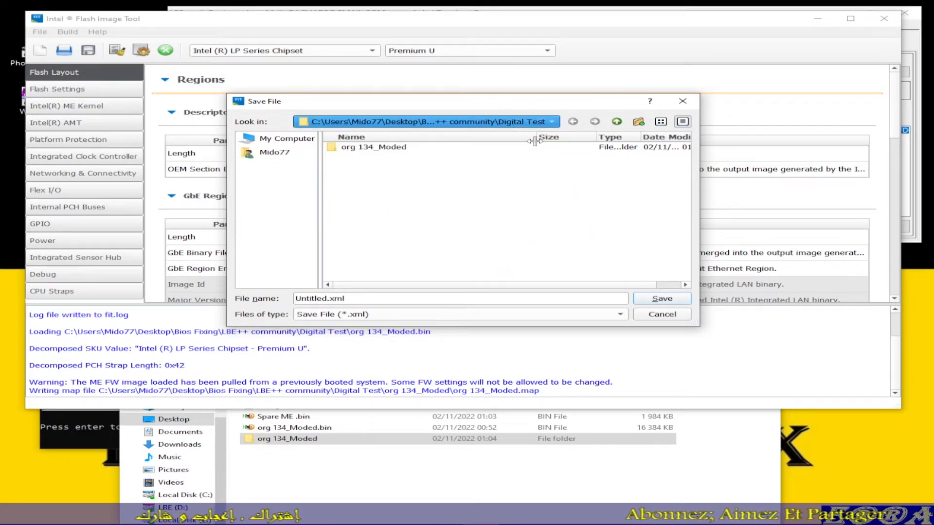
click(664, 301)
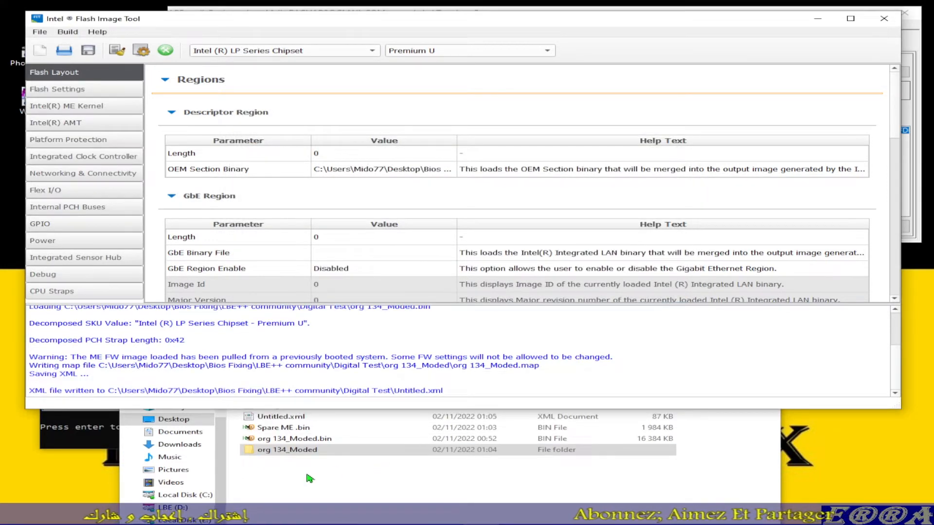
click(282, 457)
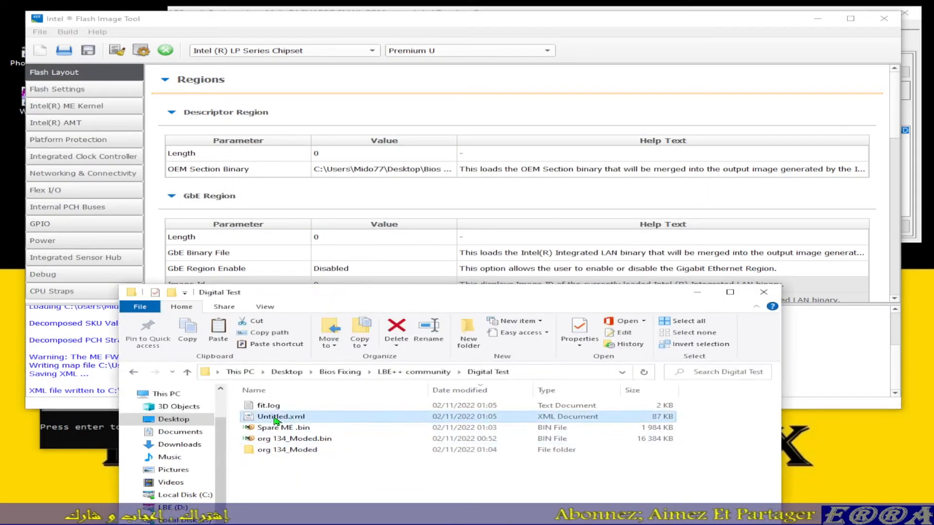
click(598, 28)
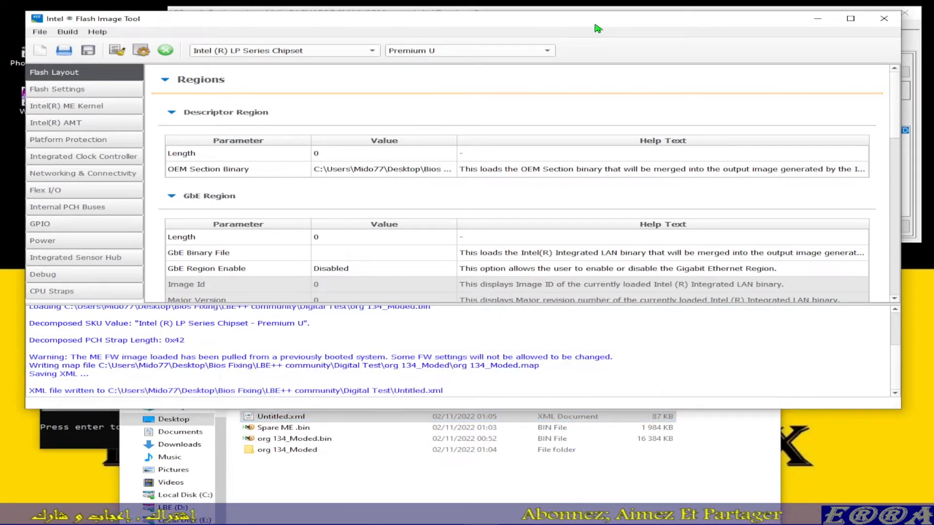
click(884, 18)
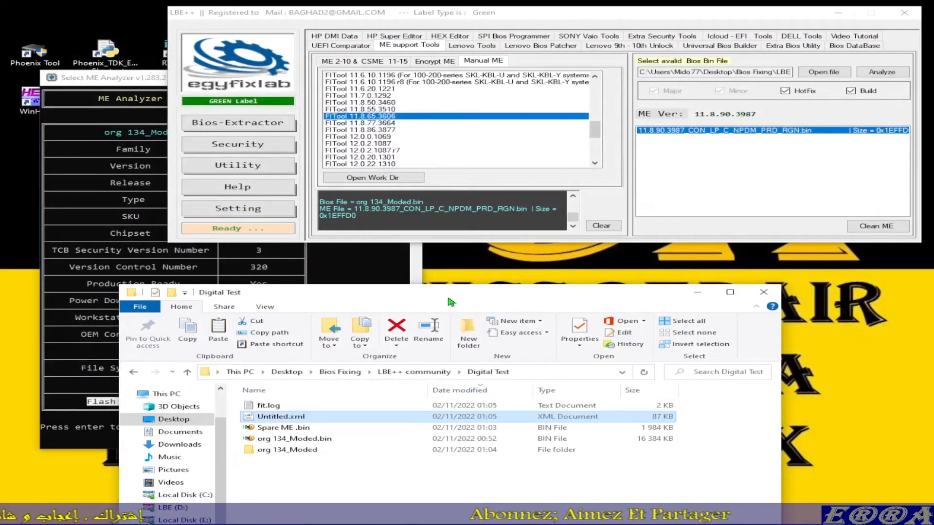
Step: Move Spare ME .bin from the Digital Test folder into org 134_Moded\Decomp and open the Decomp folder
drag(466, 307, 475, 266)
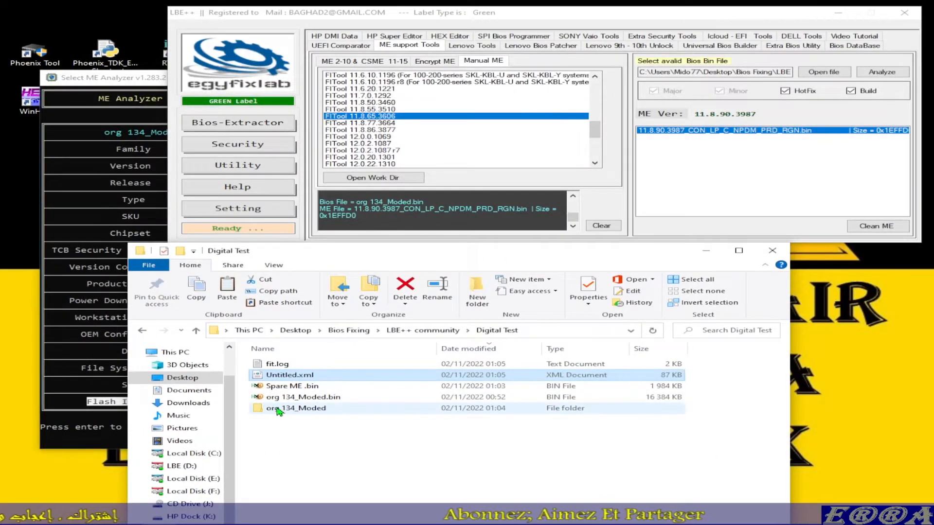
drag(290, 389, 299, 414)
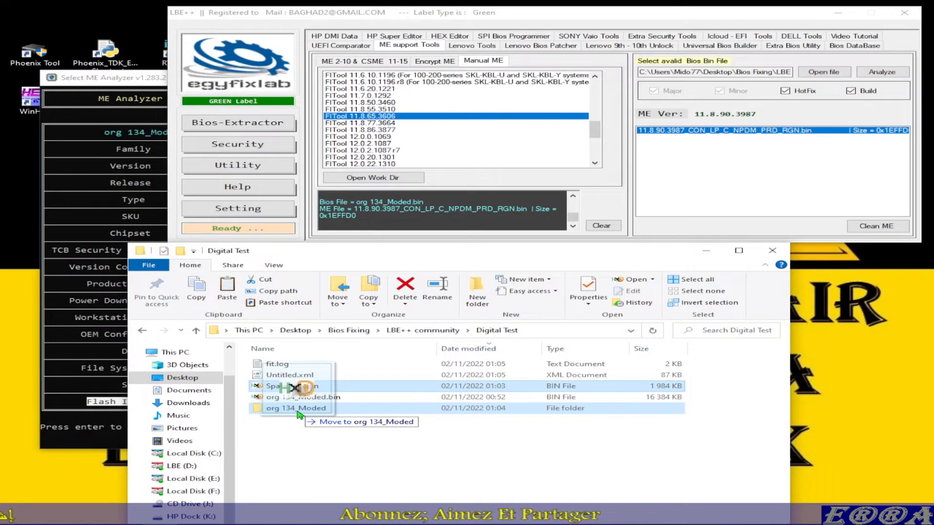
drag(299, 414, 298, 415)
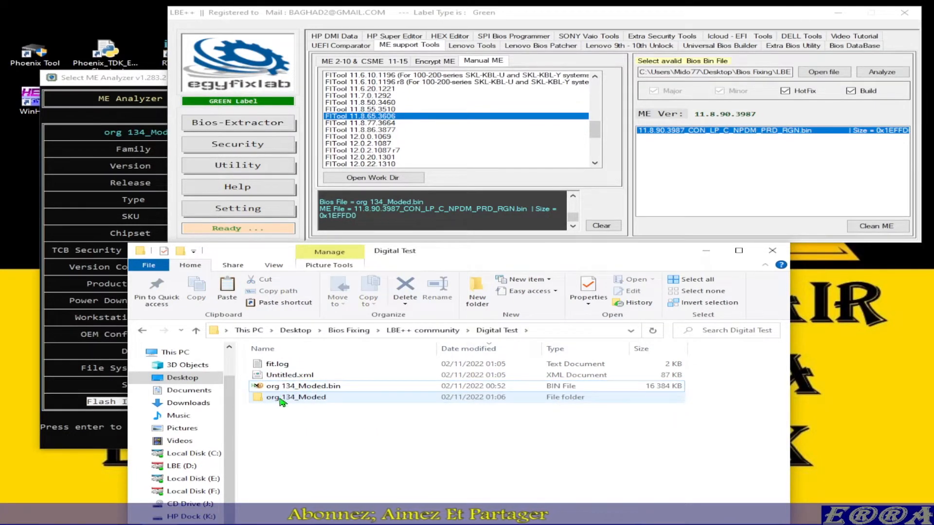
double_click(281, 397)
drag(287, 387, 290, 370)
double_click(290, 370)
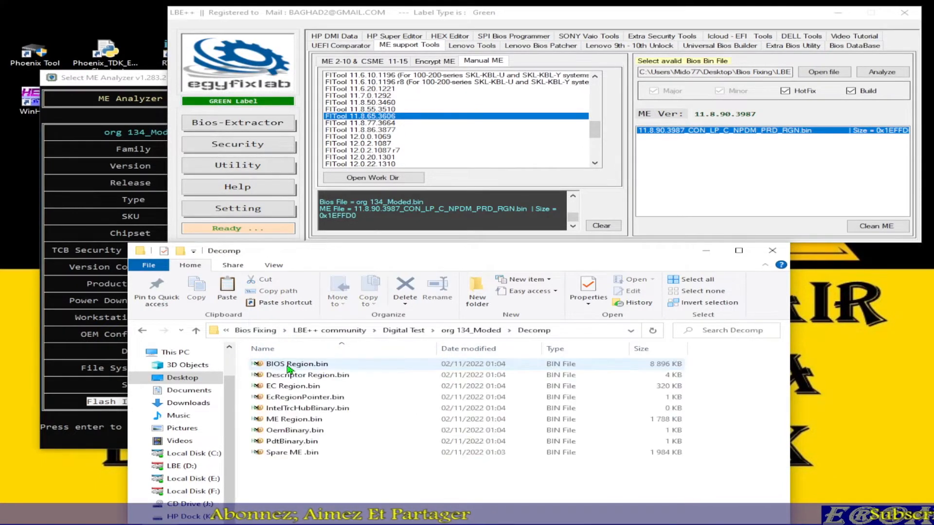
Step: In Decomp, rename the original ME Region.bin to .bin and rename Spare ME .bin to ME Region.bin
click(288, 422)
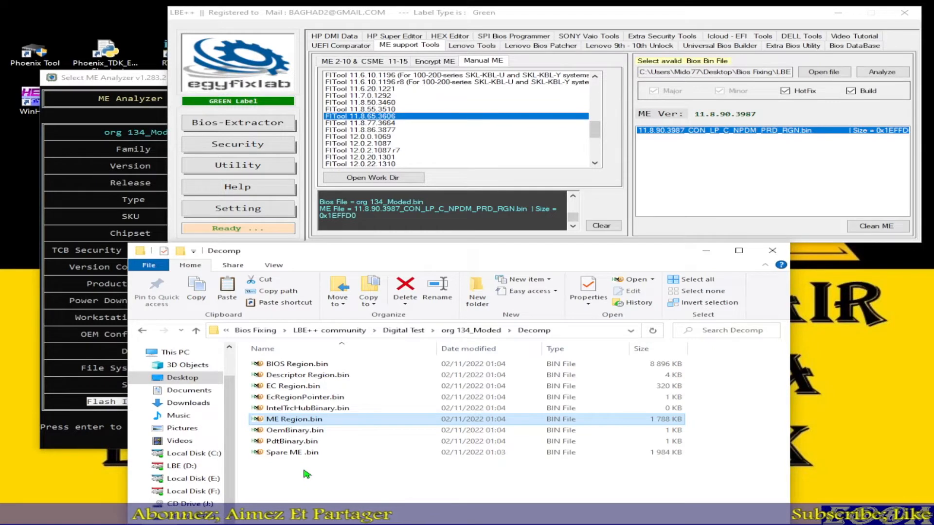
key(F2)
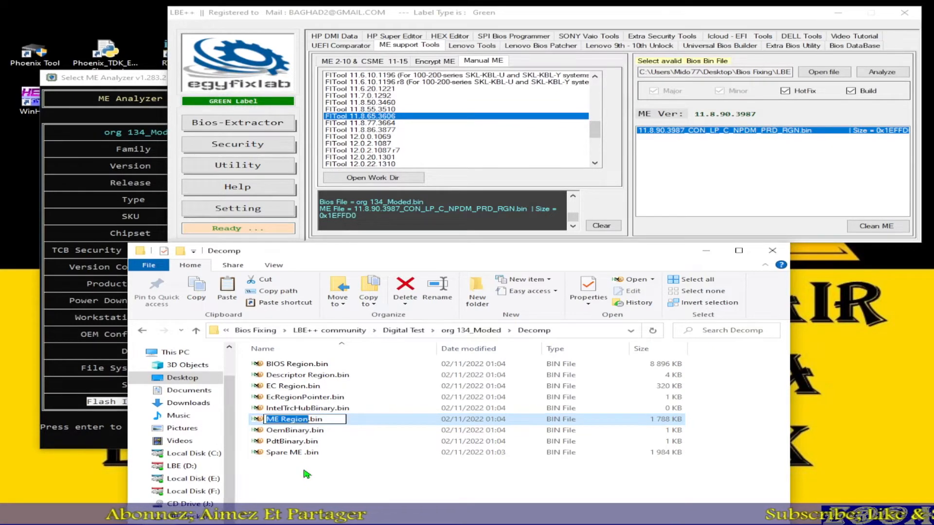
key(BackSpace)
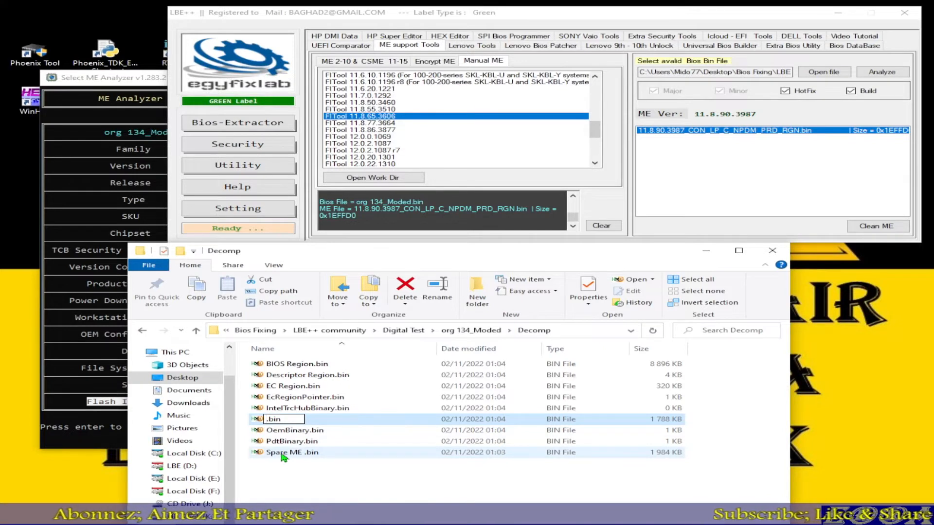
click(283, 455)
key(F2)
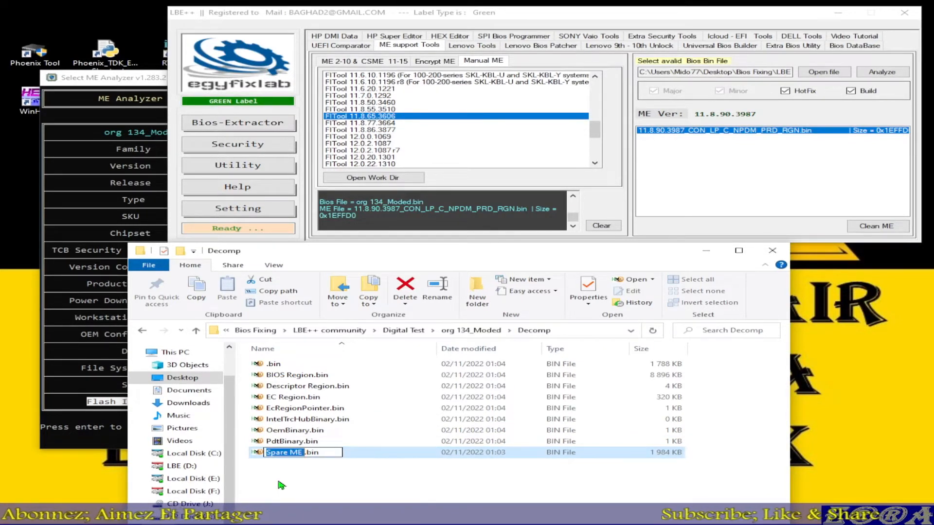
text(ME Region)
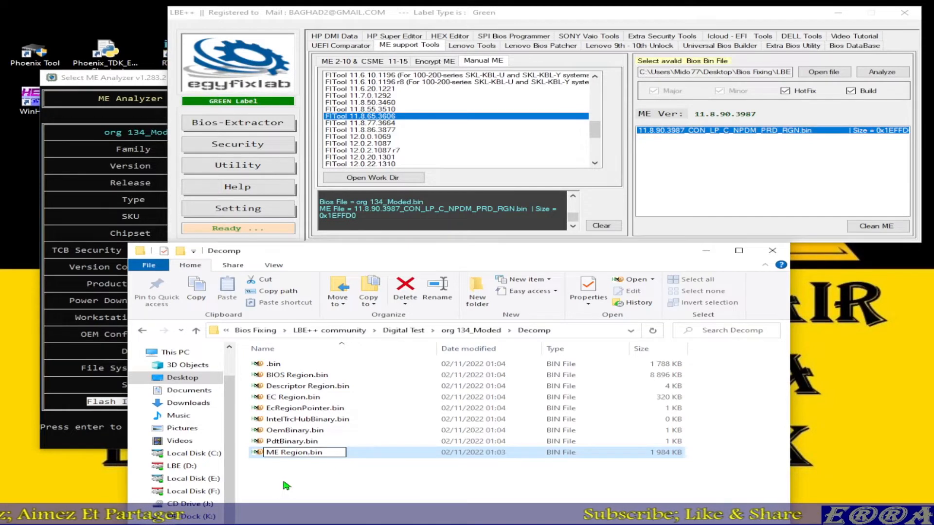
click(286, 485)
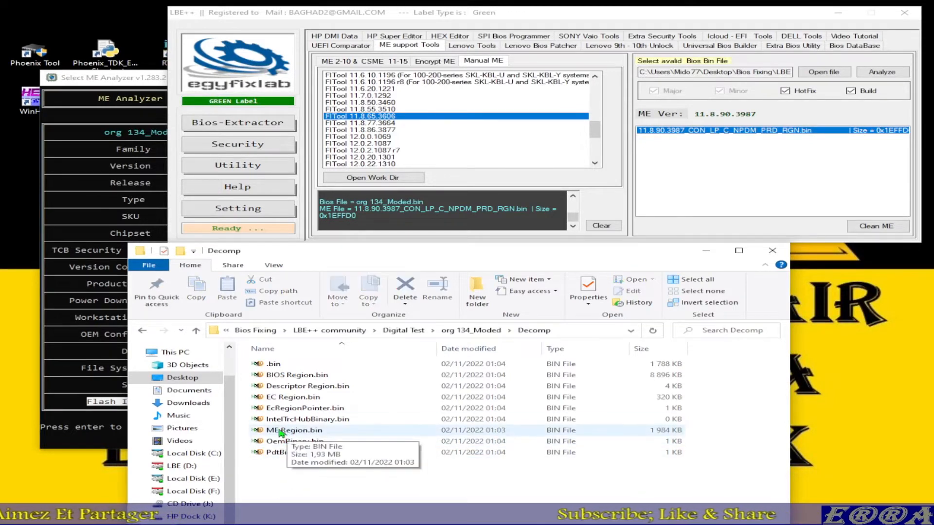
Step: Delete the old ME file named .bin from Decomp and return to the Digital Test folder
click(275, 368)
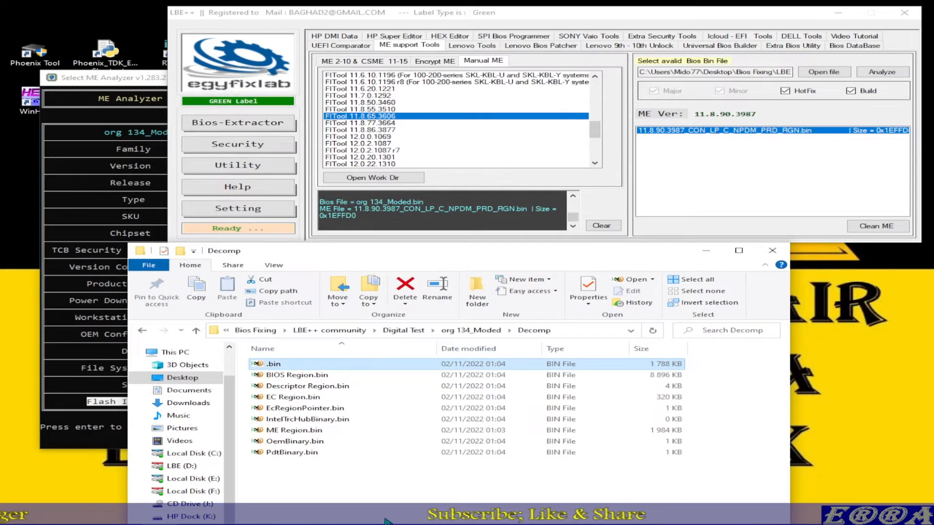
key(Delete)
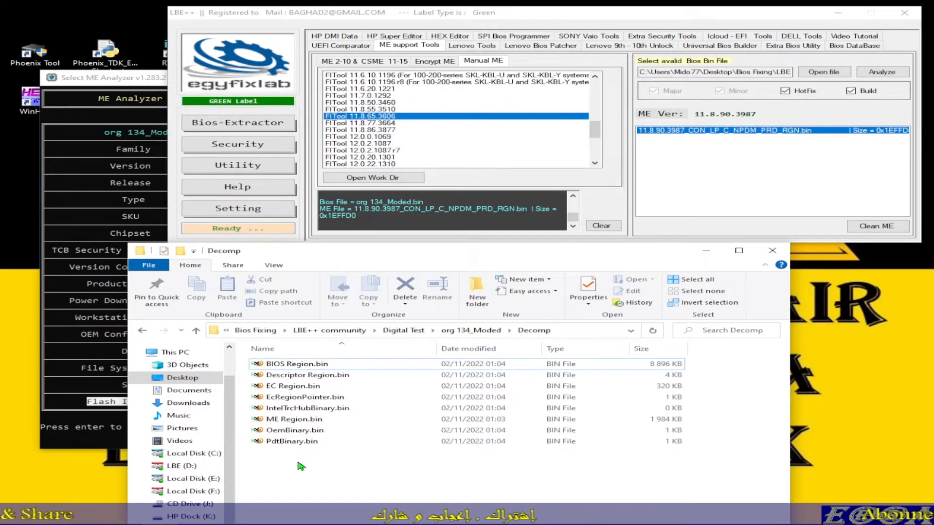
click(196, 332)
click(196, 331)
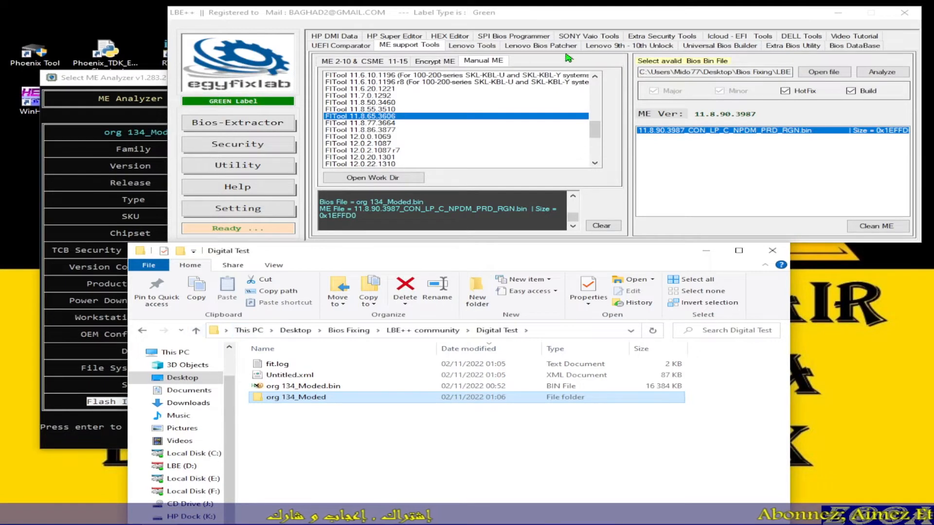
Step: Switch to LBE++, relaunch FITool 11.8.65.3606 and try to load Untitled.xml from the Digital Test folder
click(575, 21)
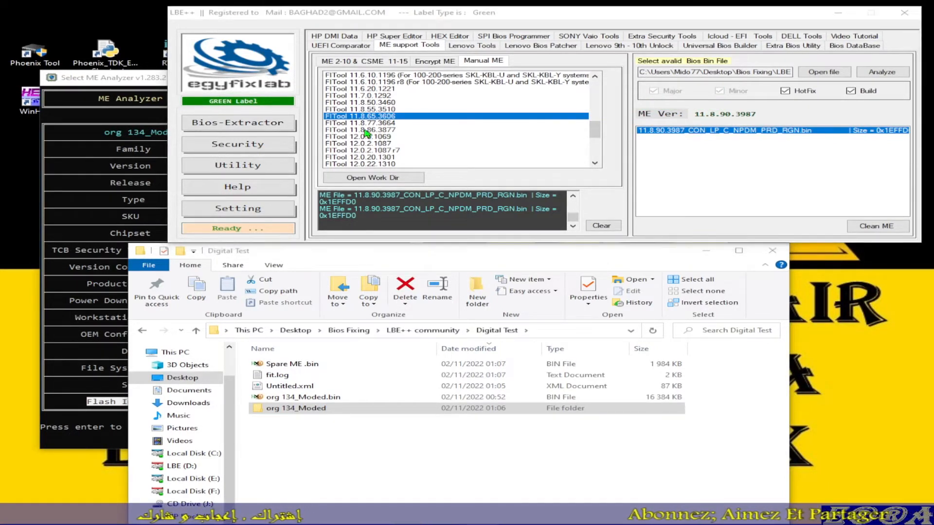
drag(0, 29, 481, 44)
click(61, 57)
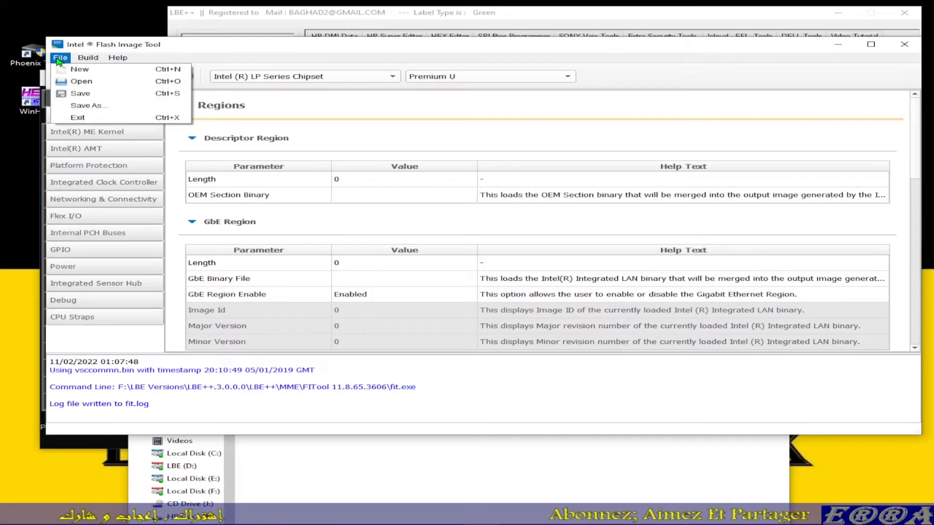
click(84, 86)
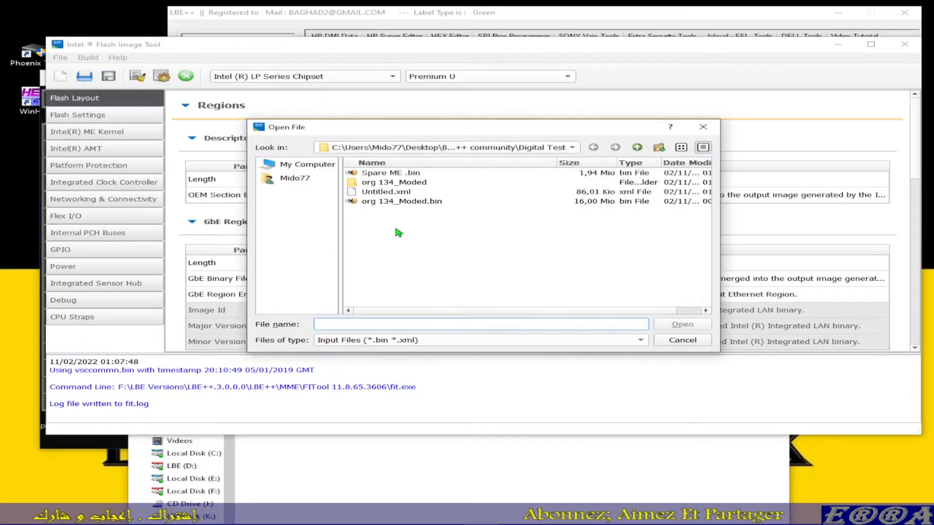
click(384, 194)
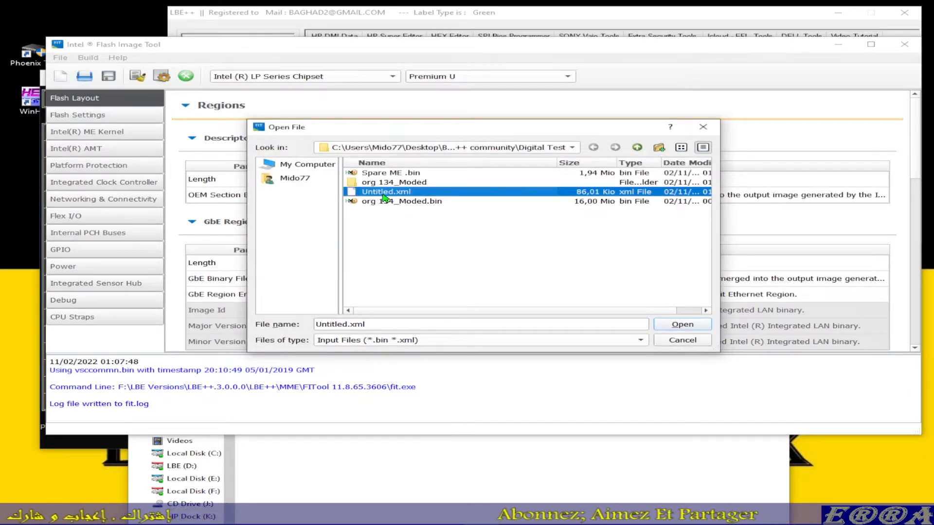
click(682, 325)
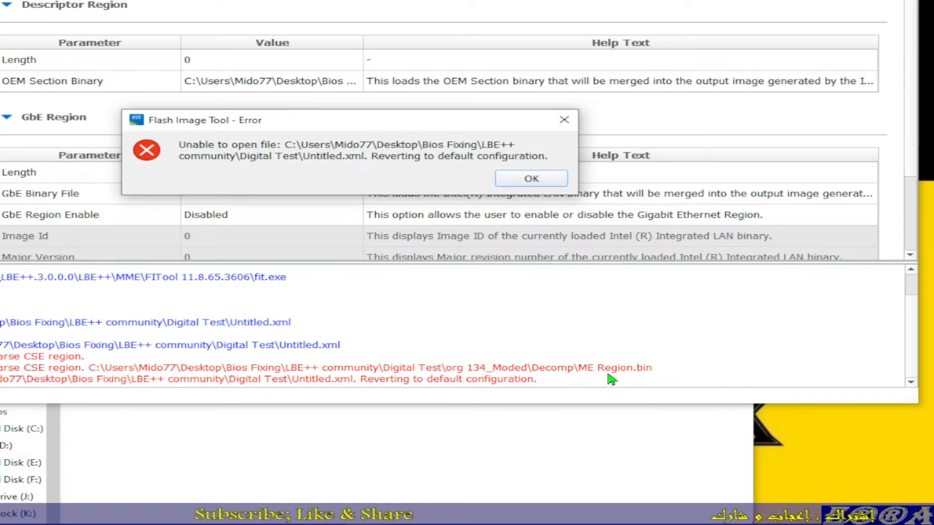
Step: Check the region files in org 134_Moded\Decomp against the Untitled.xml loading error, minimize the folder window and dismiss the error
click(517, 444)
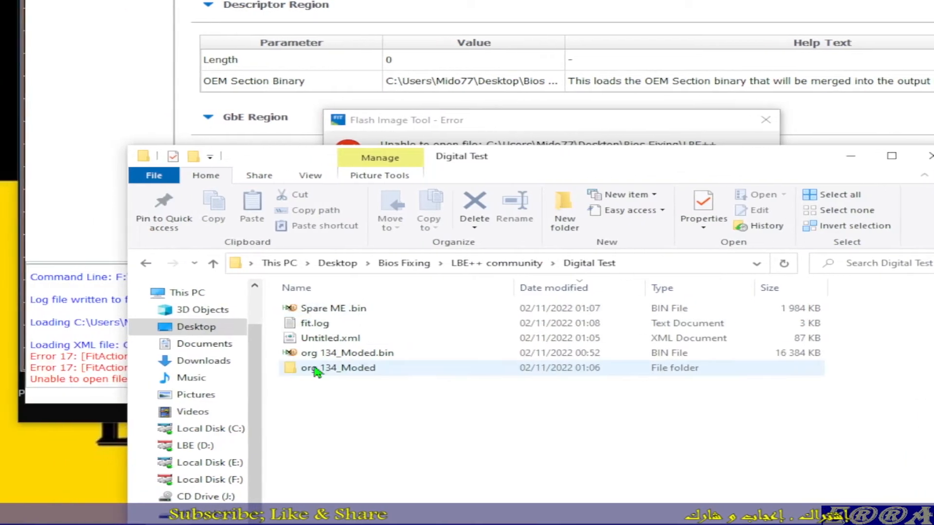
double_click(248, 368)
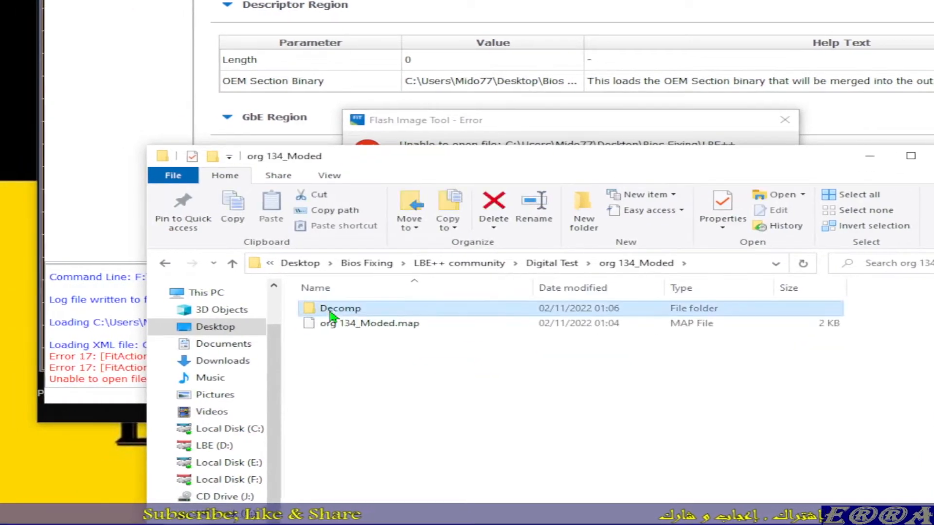
double_click(331, 309)
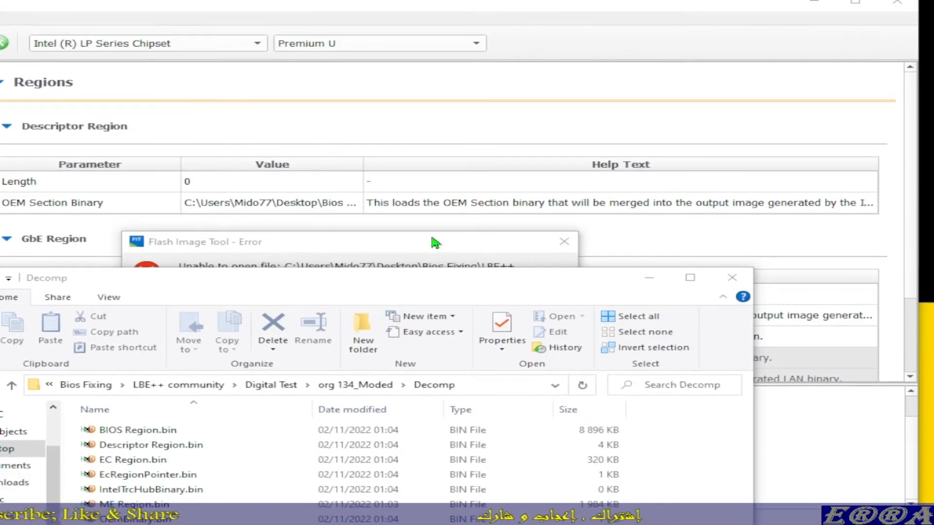
click(437, 242)
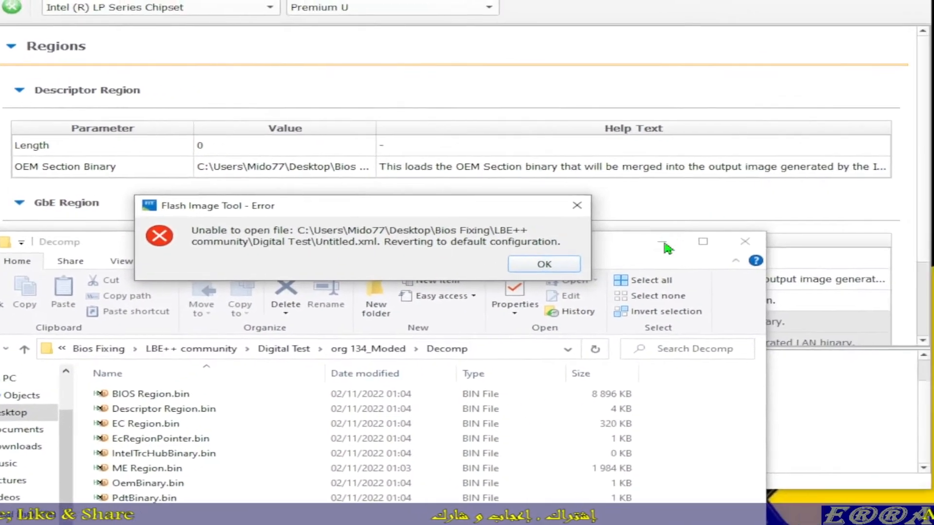
click(886, 159)
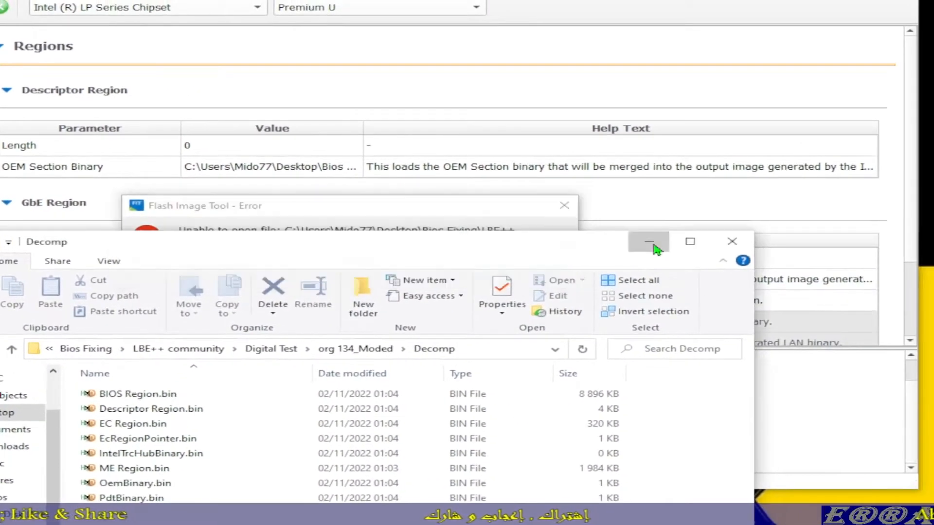
click(651, 242)
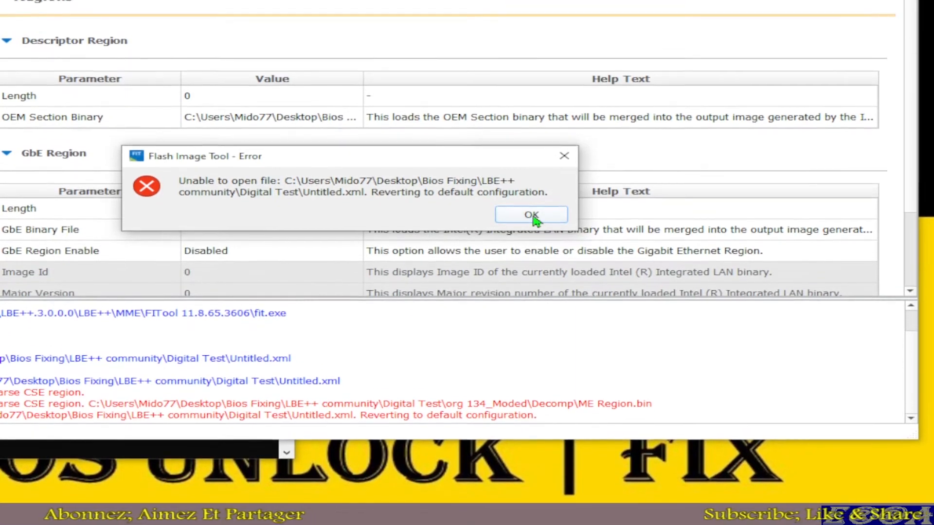
click(530, 178)
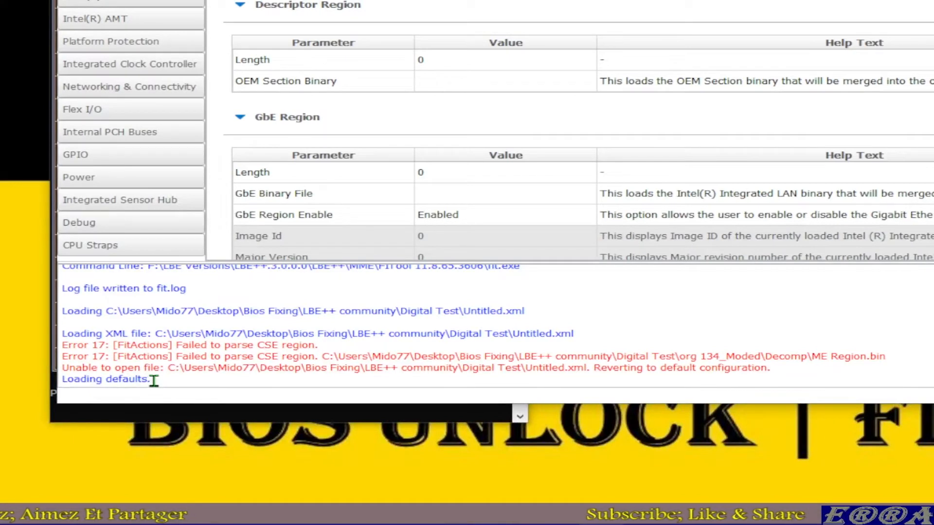
Step: Review the Untitled.xml loading errors and the revert to default configuration in the Flash Image Tool log
drag(153, 380, 62, 380)
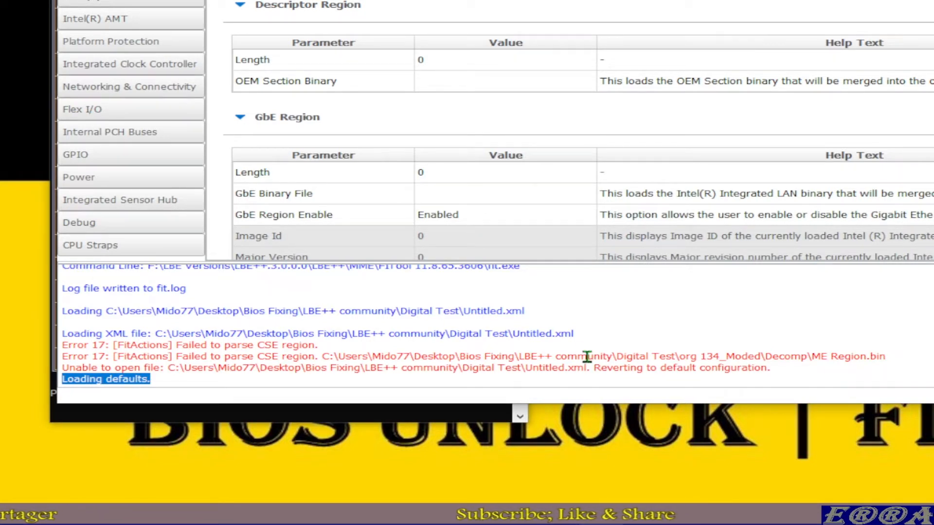
drag(509, 333, 578, 336)
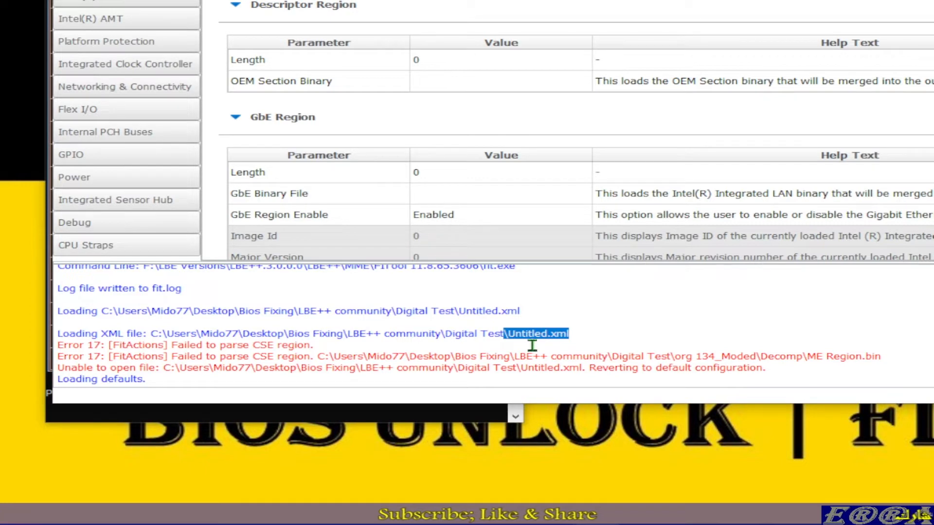
mouse_move(335, 522)
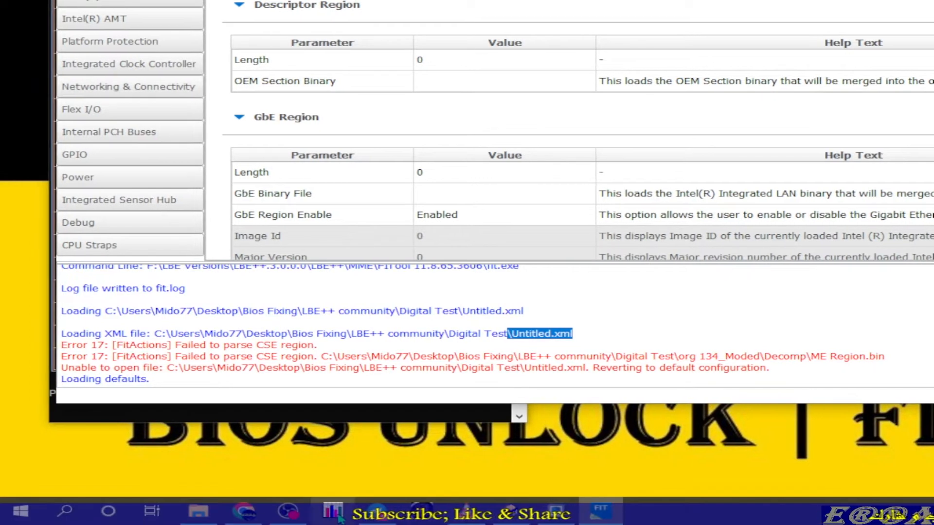
Step: Go from the Decomp folder back up to Digital Test and select Untitled.xml
click(199, 511)
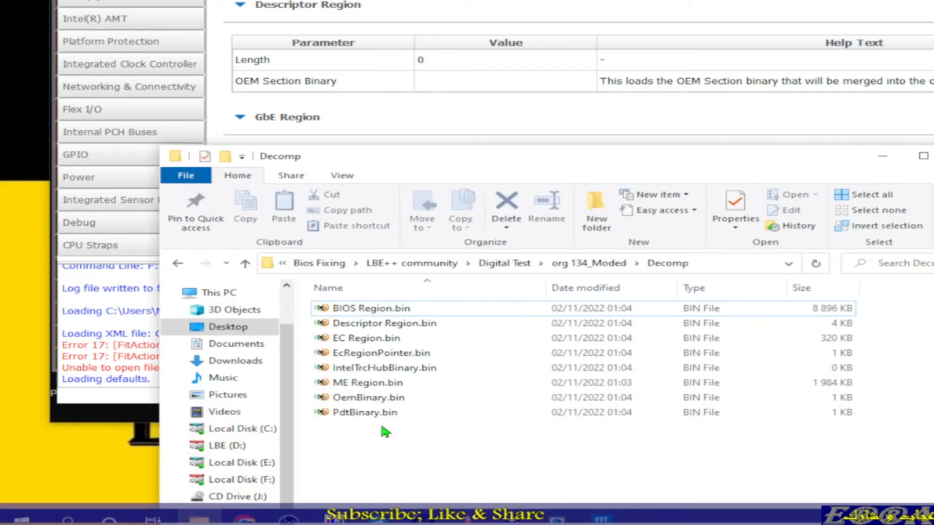
click(244, 264)
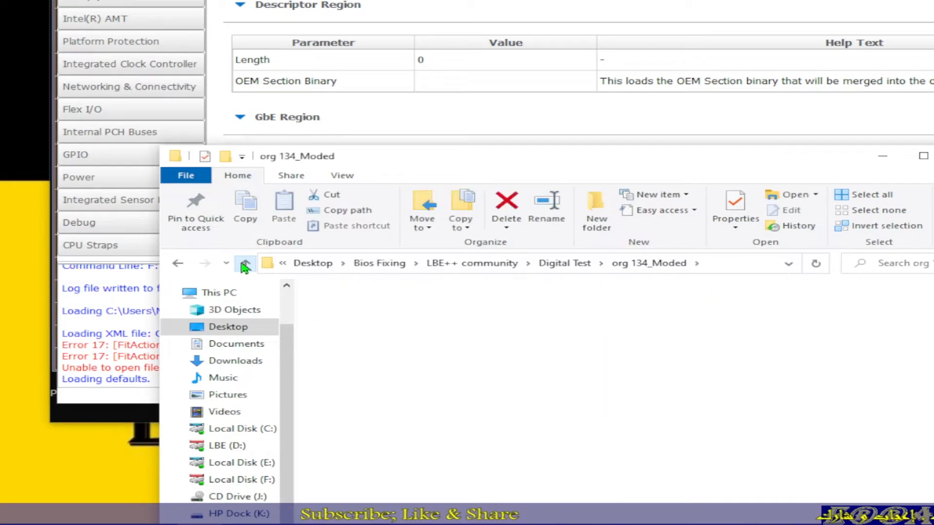
click(244, 264)
click(387, 343)
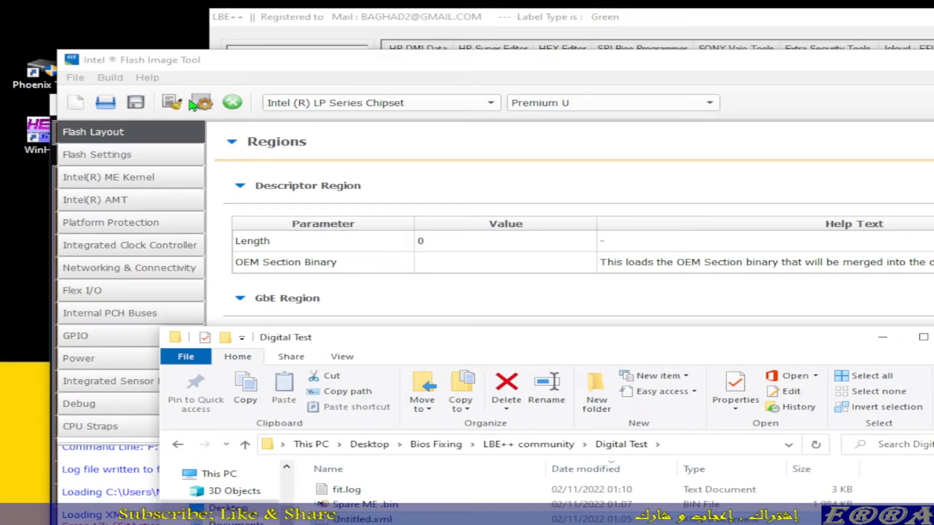
Step: Locate the Build Image command in Flash Image Tool and return to the Digital Test folder
click(109, 78)
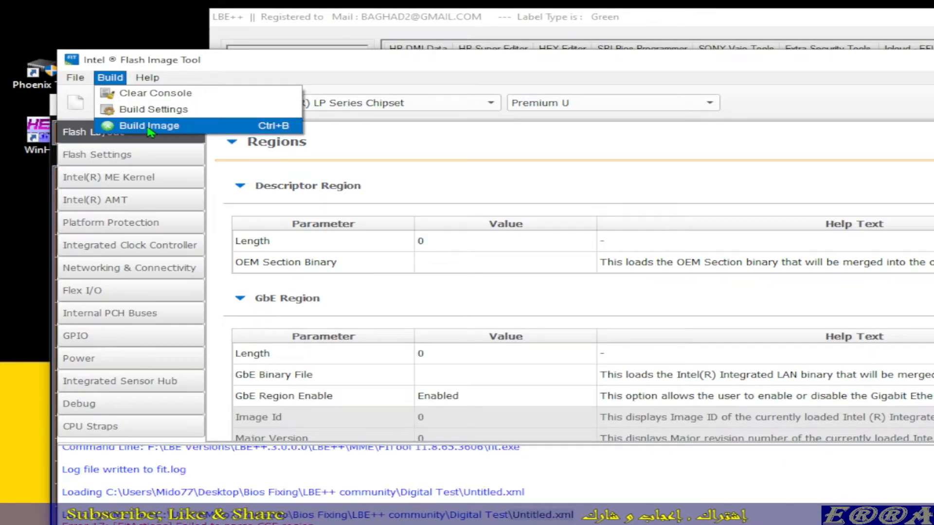
click(149, 126)
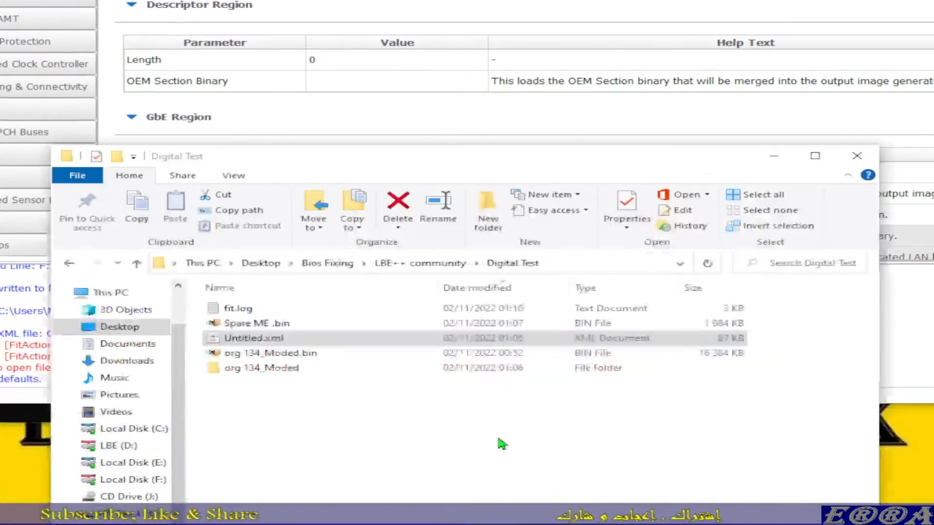
click(501, 444)
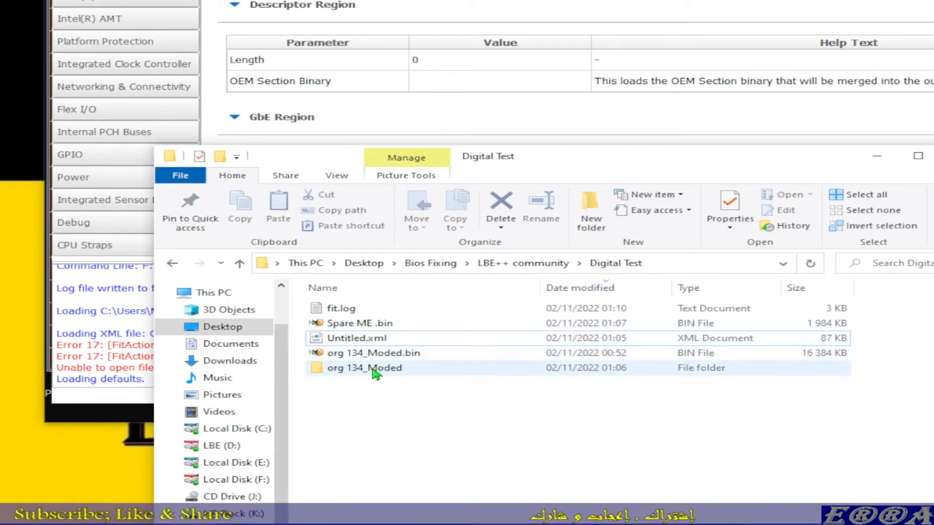
Step: Open ME Region.bin from org 134_Moded\Decomp in HxD
double_click(375, 371)
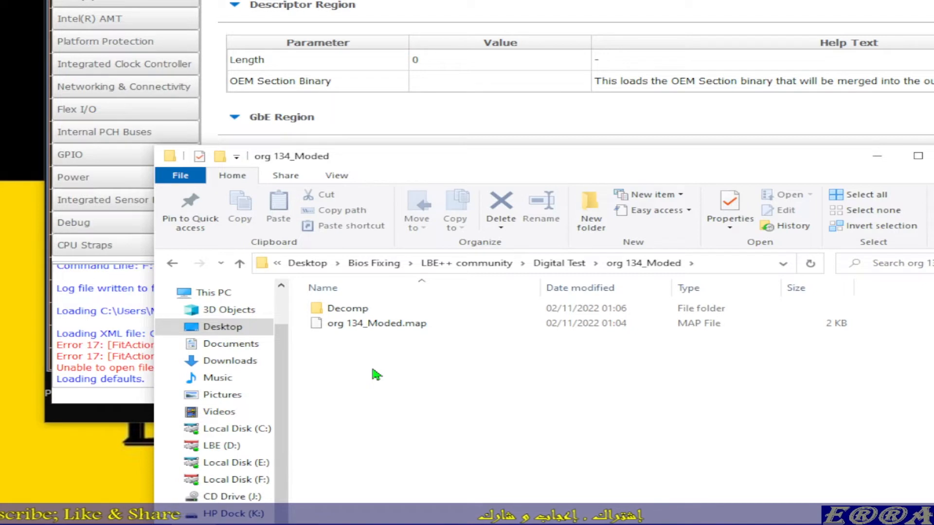
double_click(352, 313)
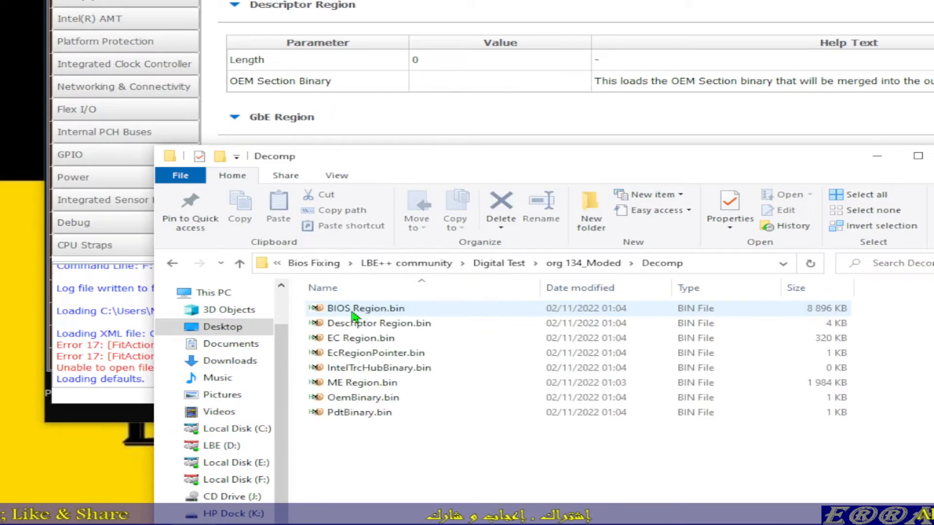
double_click(362, 383)
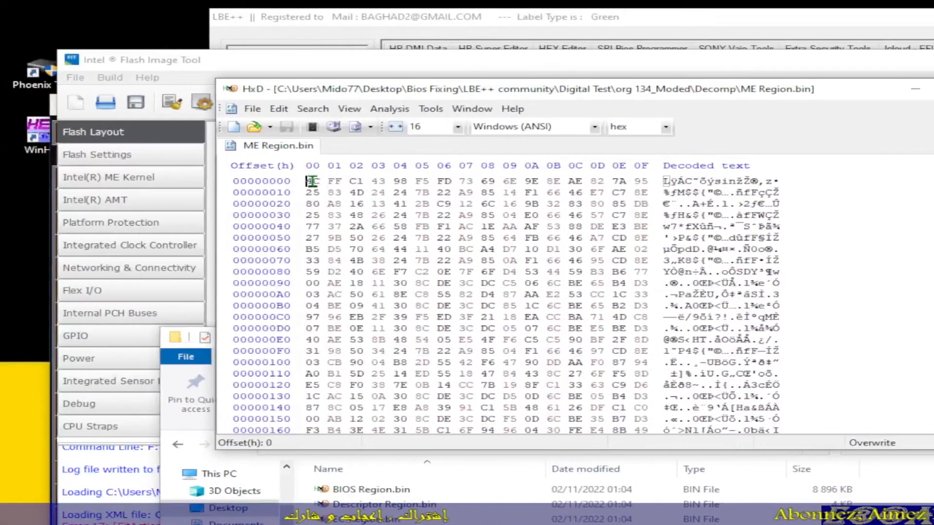
Step: Examine the hex and decoded text of ME Region.bin from its first bytes to the end of the file
drag(128, 182, 540, 181)
drag(696, 181, 591, 261)
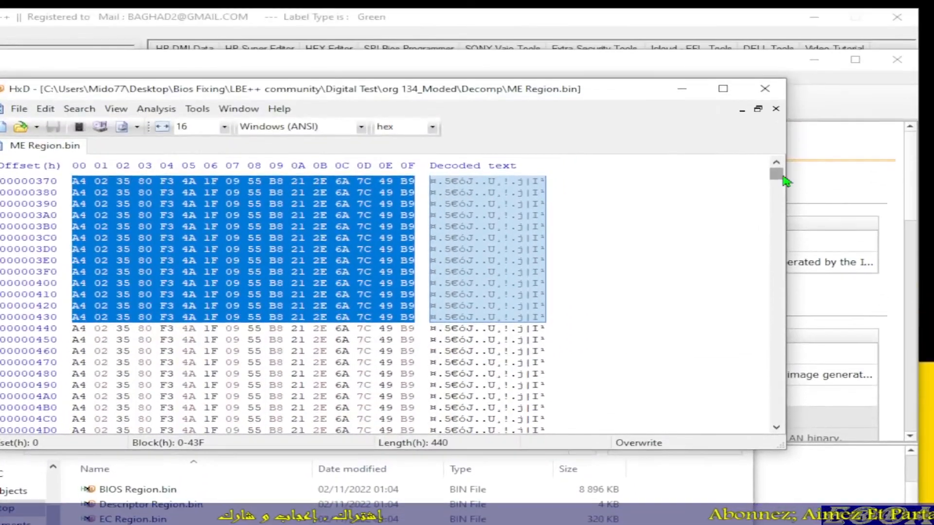
drag(782, 176, 777, 428)
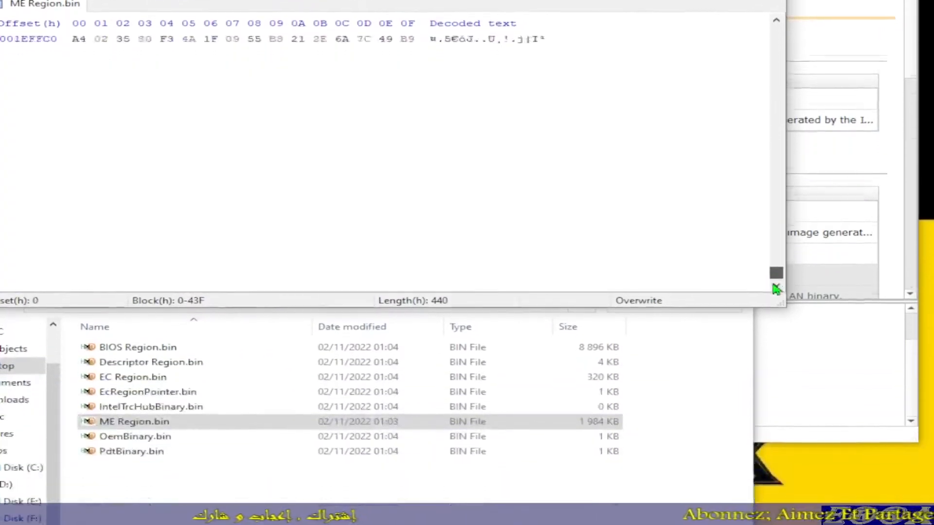
drag(773, 263, 772, 159)
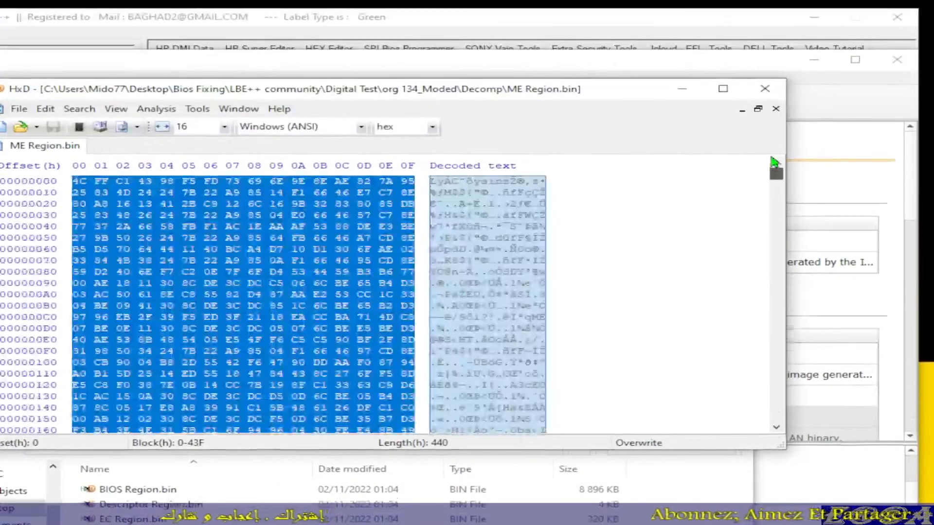
click(366, 260)
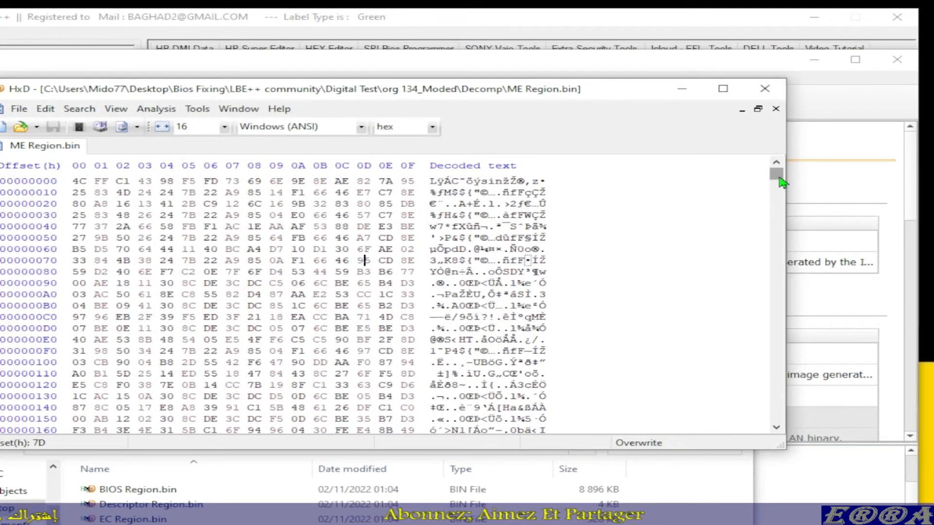
mouse_move(776, 167)
mouse_down()
mouse_move(780, 241)
mouse_move(782, 178)
mouse_up()
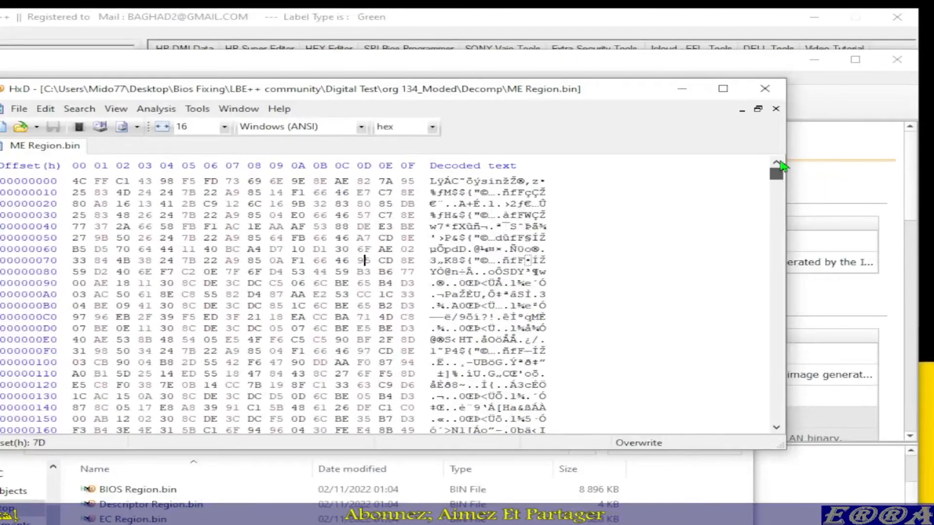
mouse_move(775, 176)
mouse_down()
mouse_move(784, 331)
mouse_move(776, 167)
mouse_up()
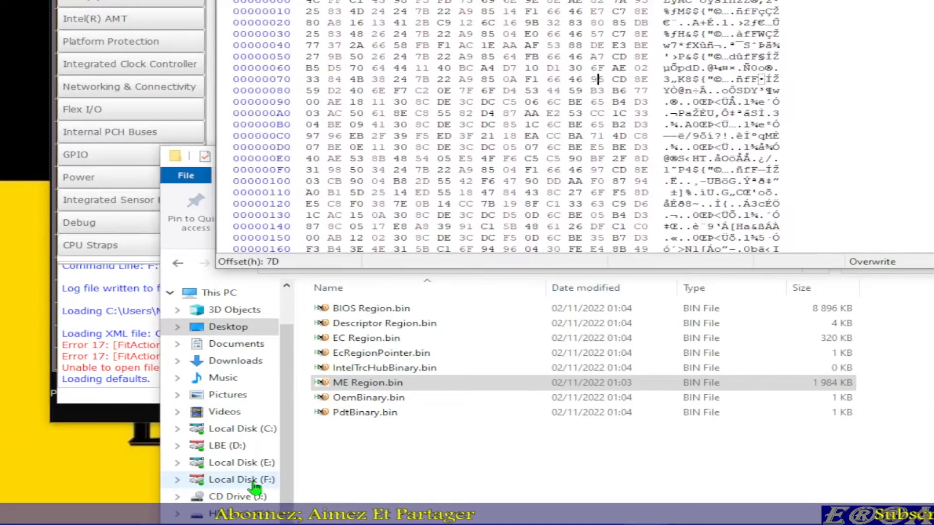
Step: Return from Decomp to the Digital Test folder and switch to LBE++ to check the matching clean ME file's name
click(439, 463)
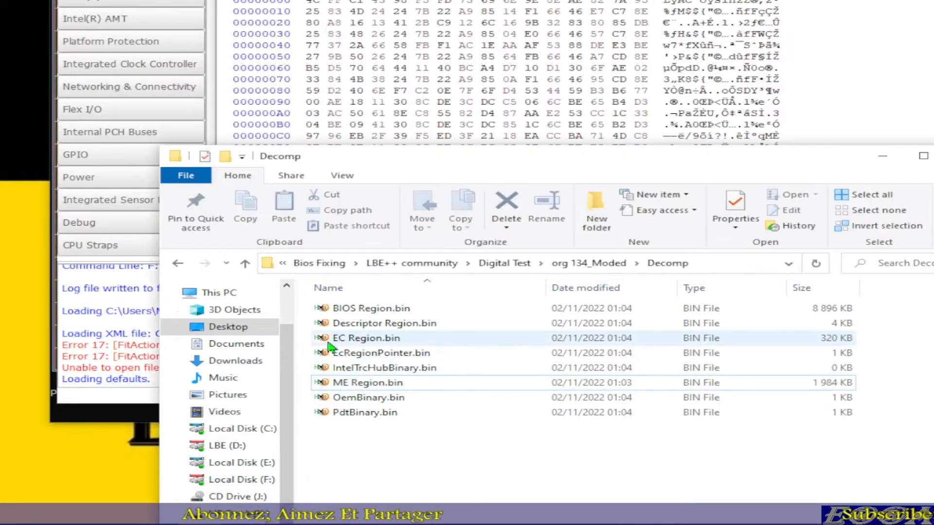
click(246, 265)
click(245, 265)
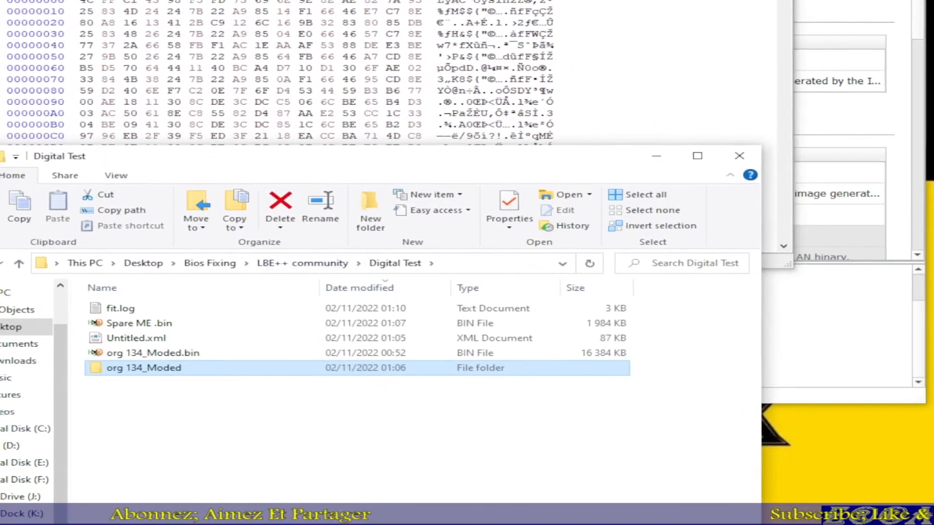
click(340, 521)
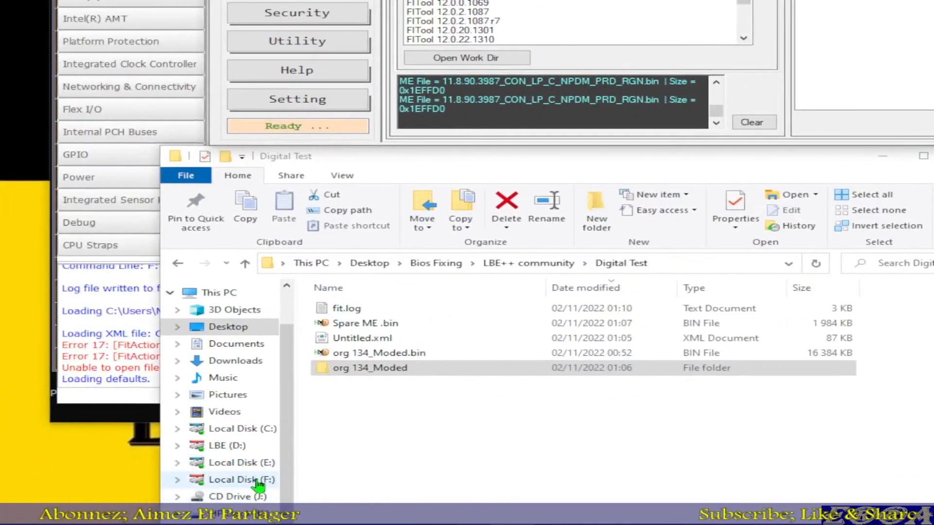
Step: Browse to the Encrypted-ME folder in F:\LBE Versions\LBE++.3.0.0.0\LBE++
click(258, 481)
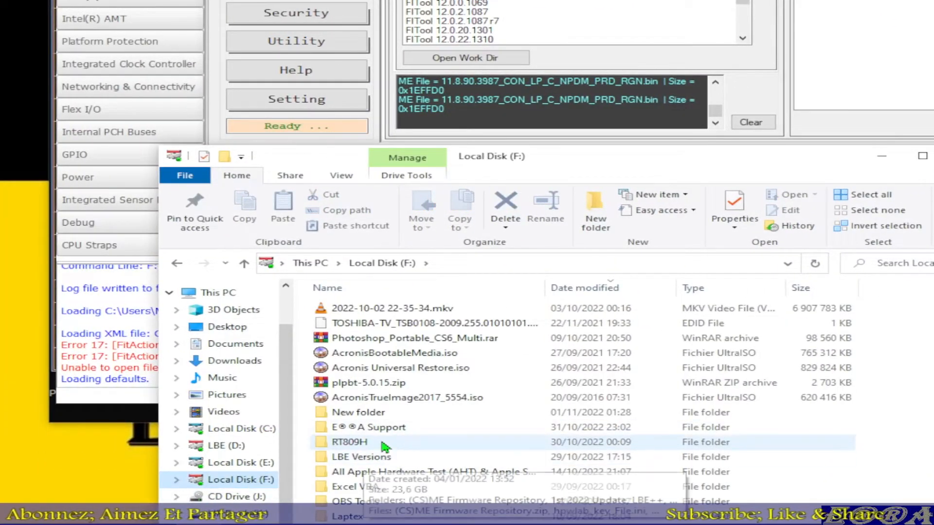
double_click(370, 458)
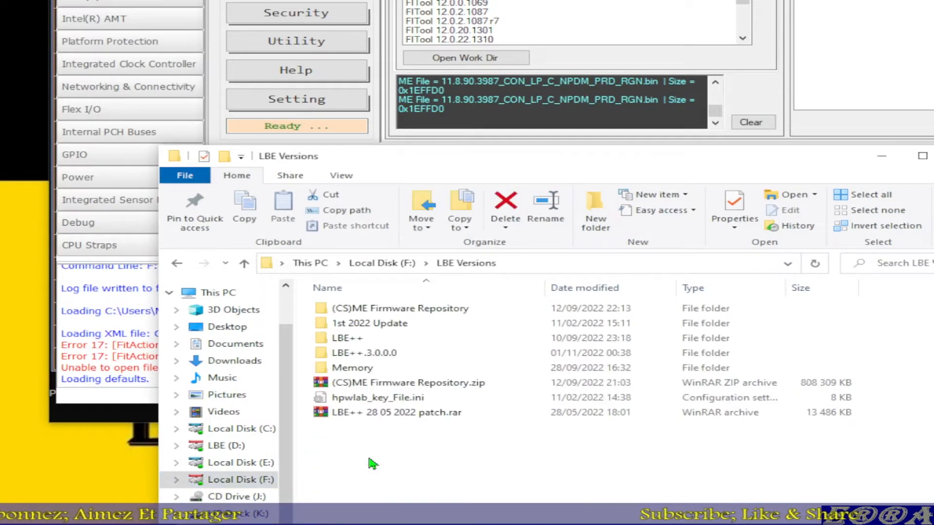
double_click(355, 354)
double_click(347, 308)
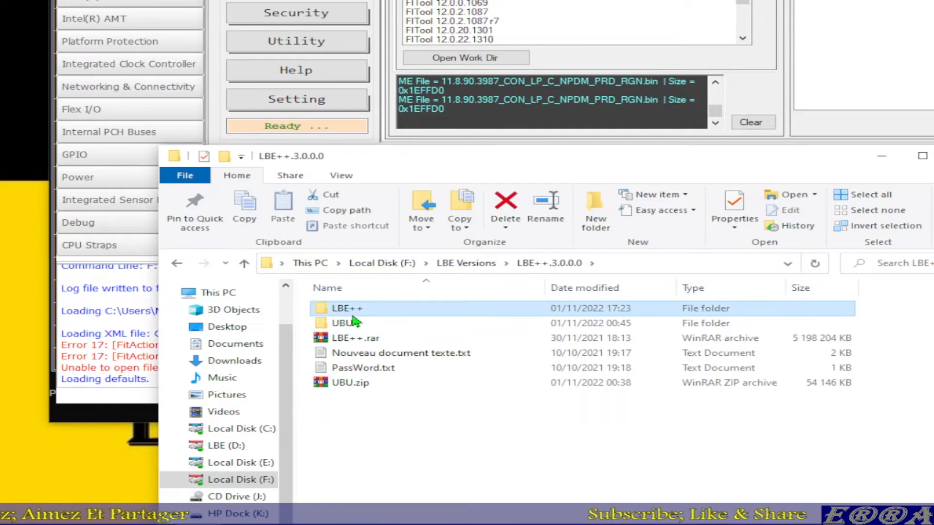
double_click(376, 342)
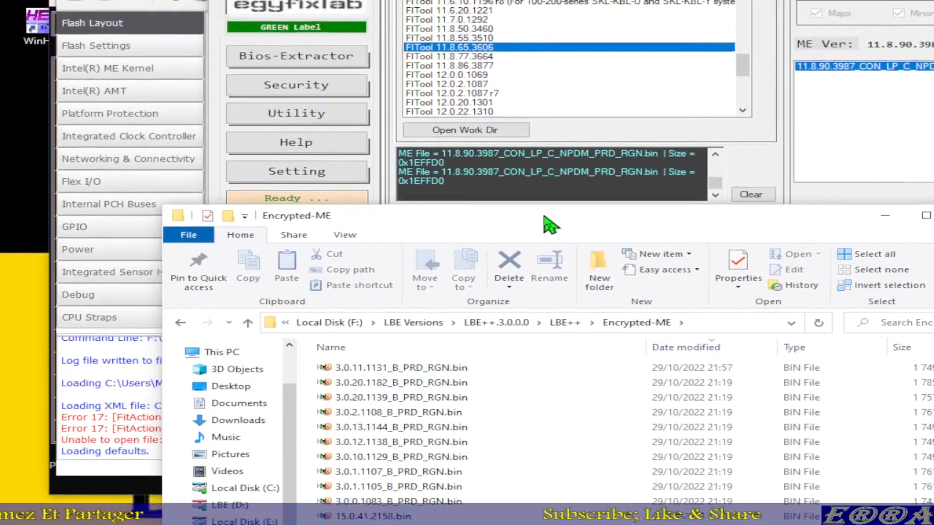
Step: Sort the Encrypted-ME files by name and open 11.8.90.3987_CON_LP_C_NPDM_PRD_RGN.bin in HxD
drag(543, 217, 568, 105)
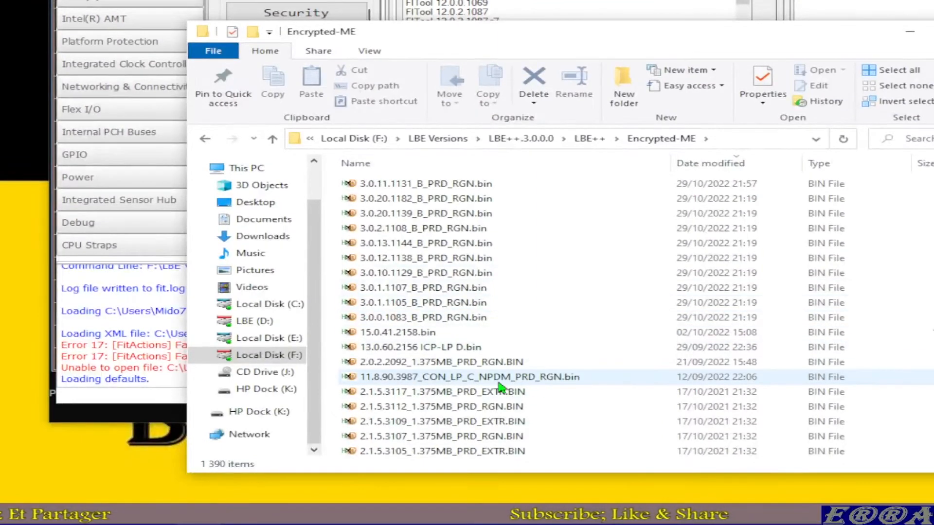
click(545, 381)
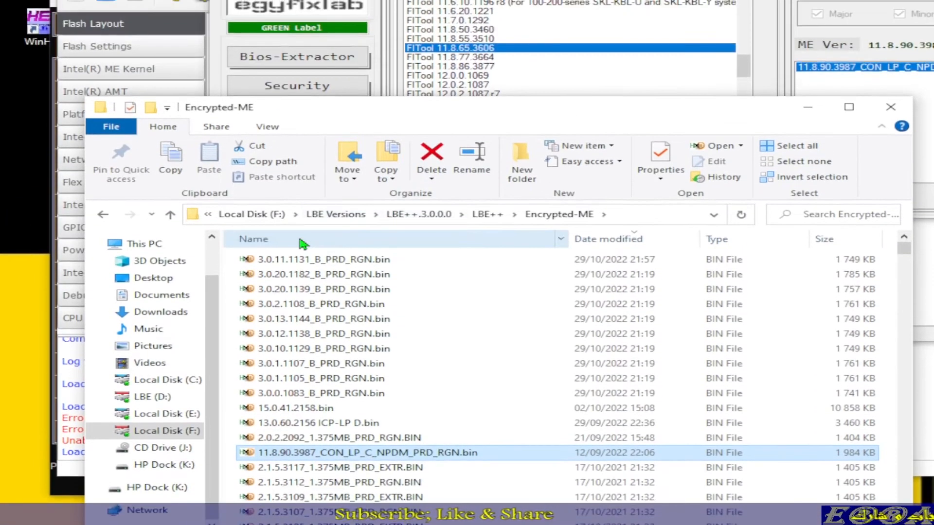
click(304, 168)
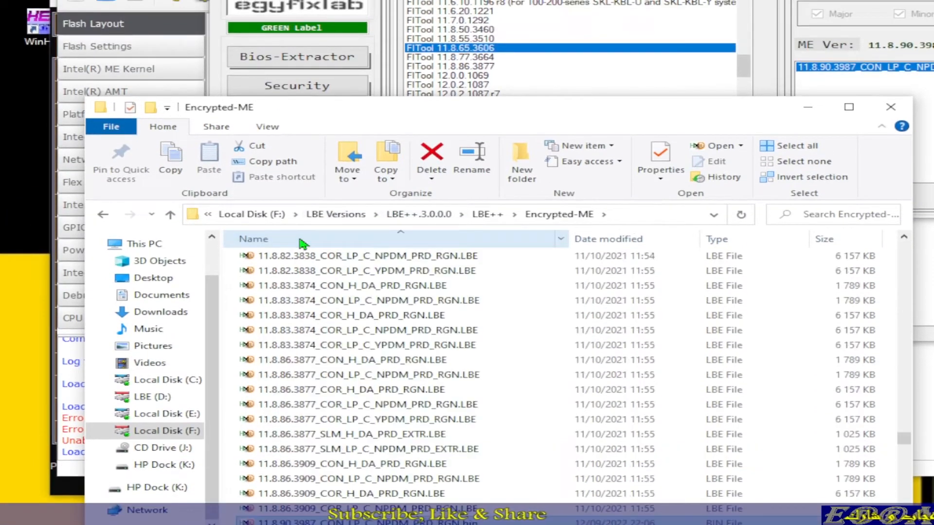
scroll(384, 312, down, 4)
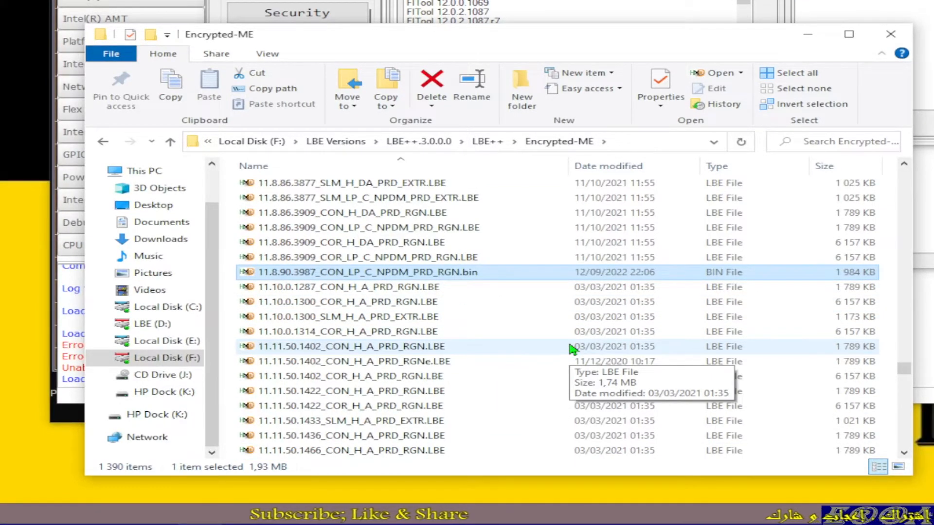
double_click(371, 273)
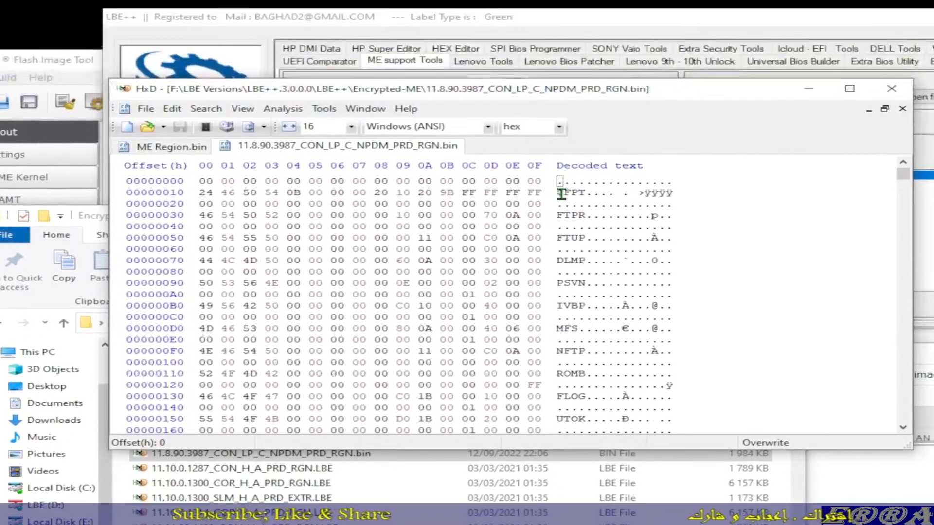
Step: Compare the opening decoded text of 11.8.90.3987_CON_LP_C_NPDM_PRD_RGN.bin with that of ME Region.bin
drag(561, 191, 642, 384)
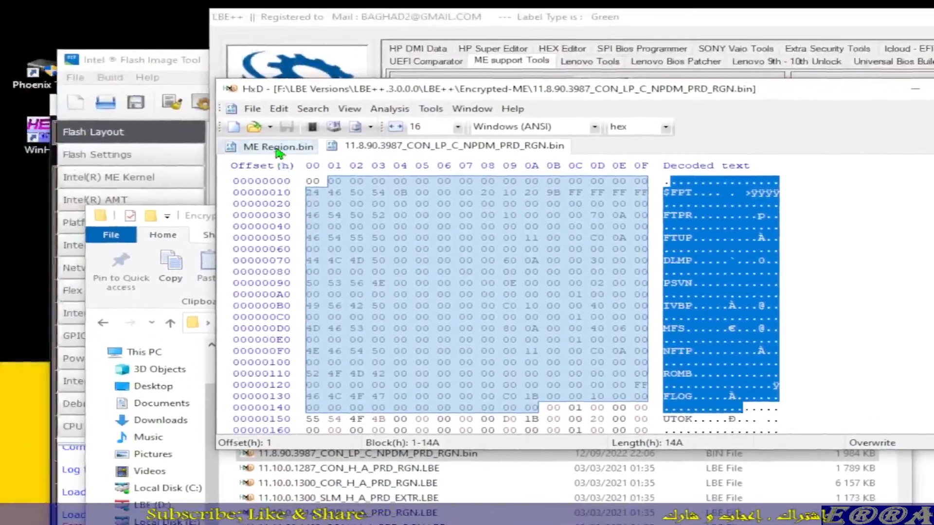
click(116, 92)
drag(596, 182, 728, 395)
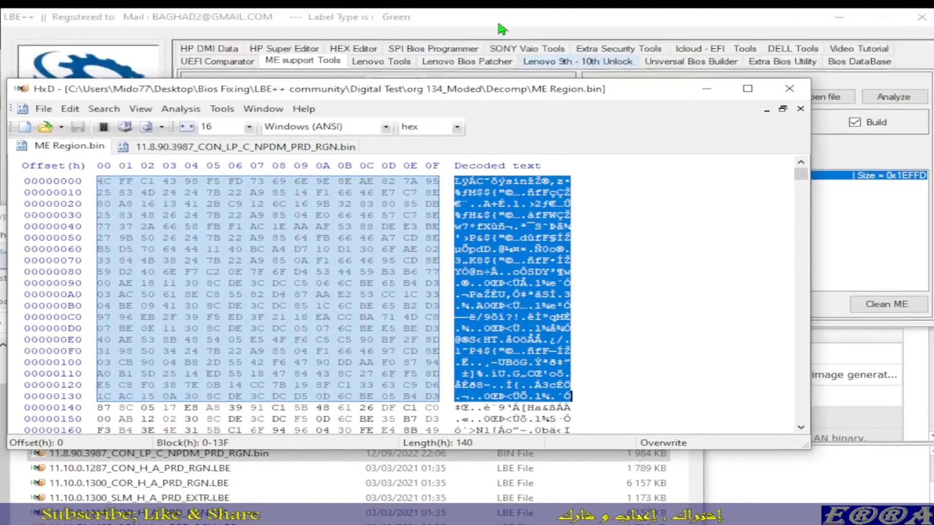
Step: Bring LBE++ and the Encrypted-ME folder back into view, go up to the parent LBE++ folder and reopen Encrypted-ME
click(488, 18)
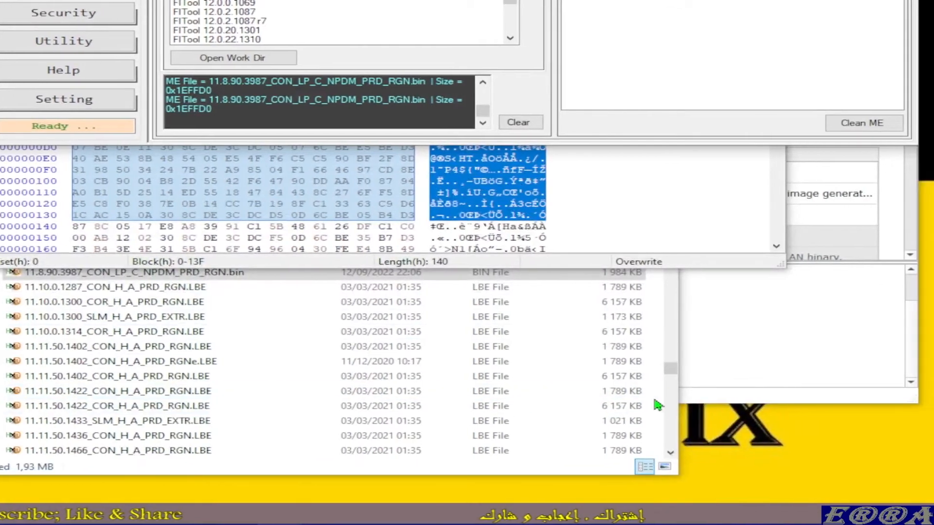
click(663, 424)
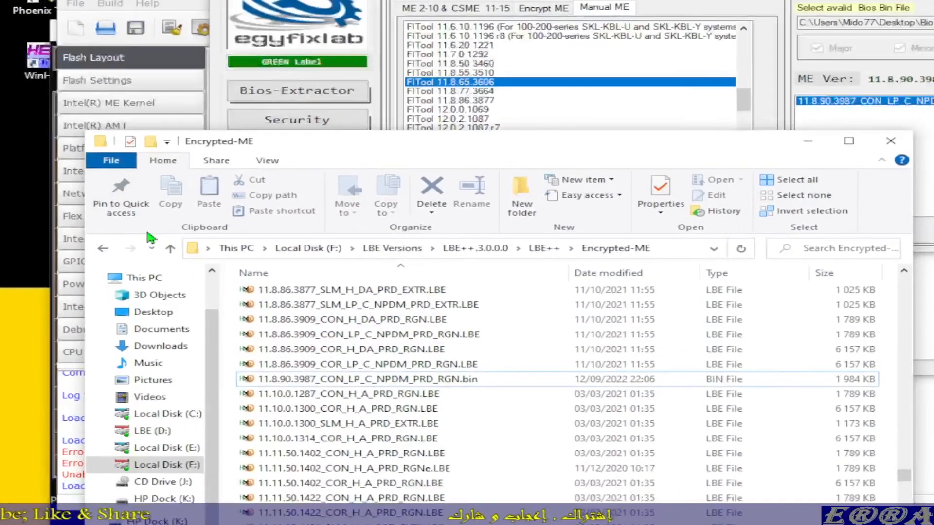
click(170, 249)
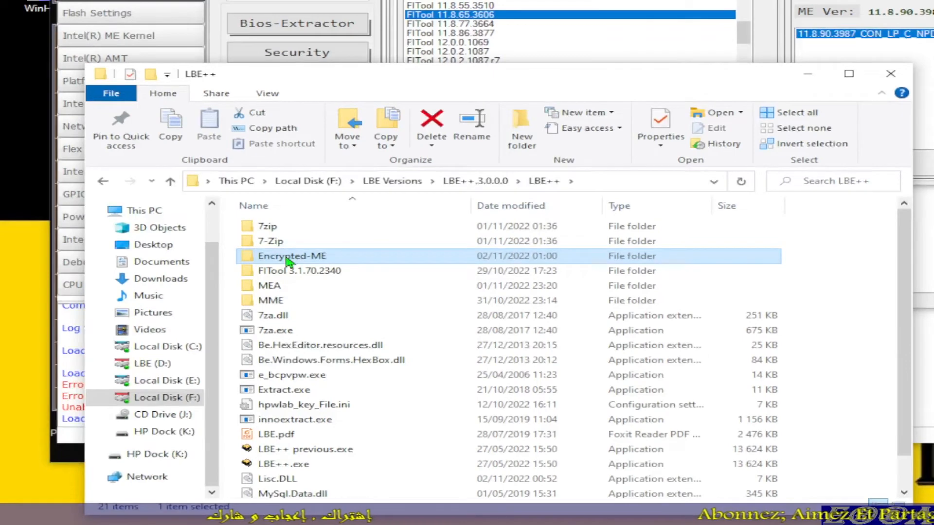
mouse_move(288, 262)
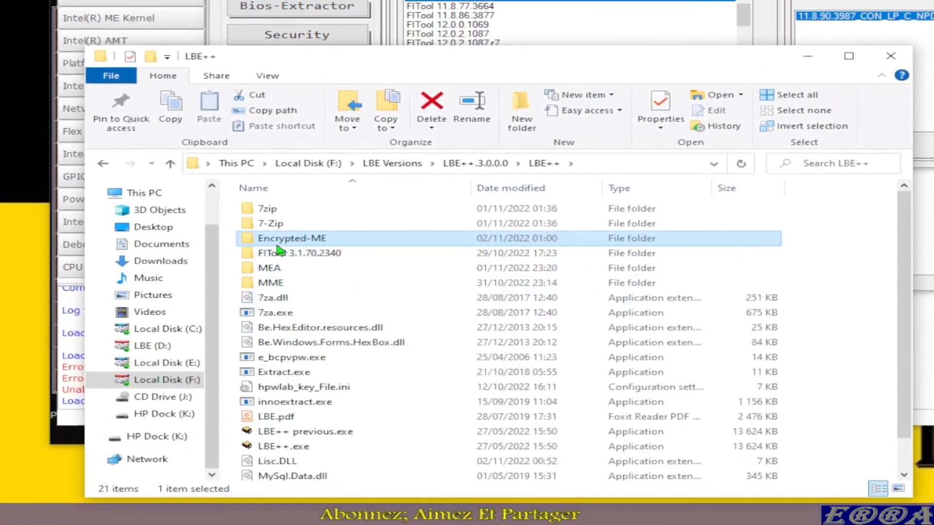
double_click(288, 240)
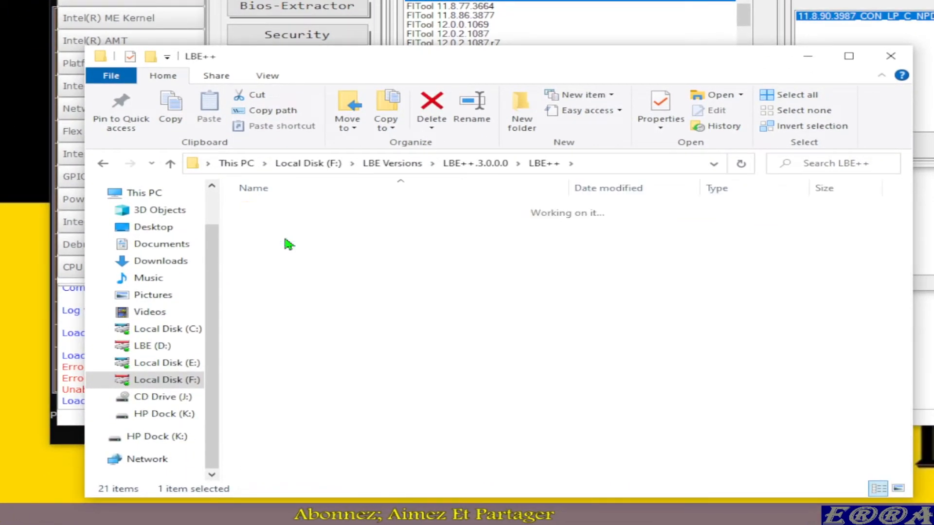
Step: Look through the Encrypted-ME files, comparing the names and file types of the 11.8.x ME versions
scroll(411, 320, down, 4)
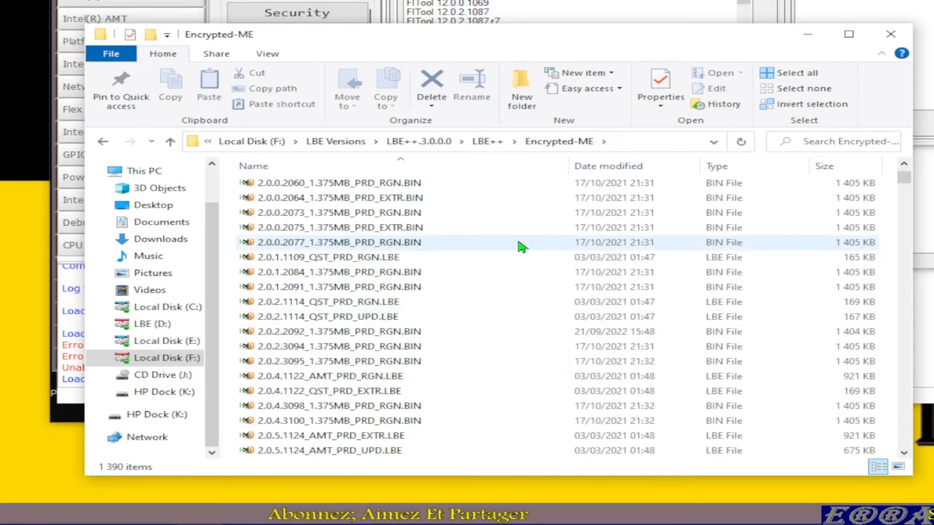
scroll(516, 238, down, 8)
scroll(521, 248, down, 10)
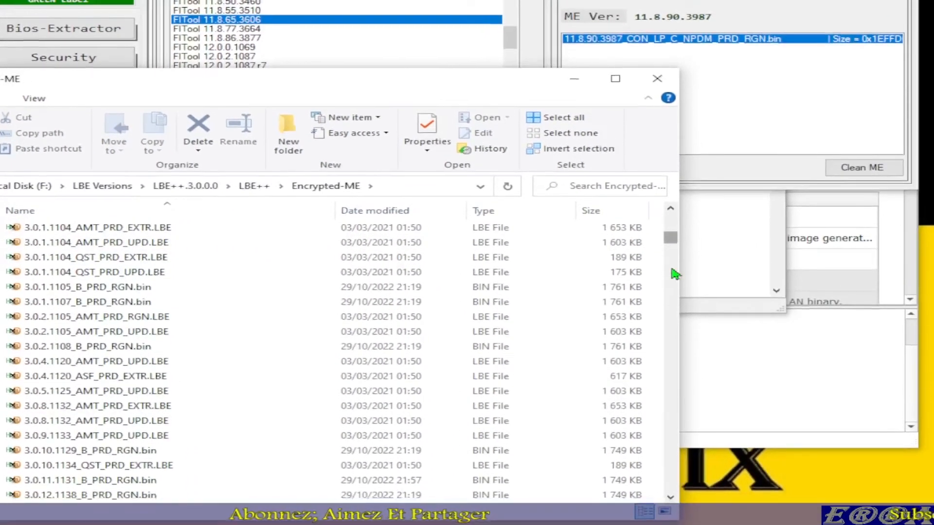
drag(671, 239, 671, 393)
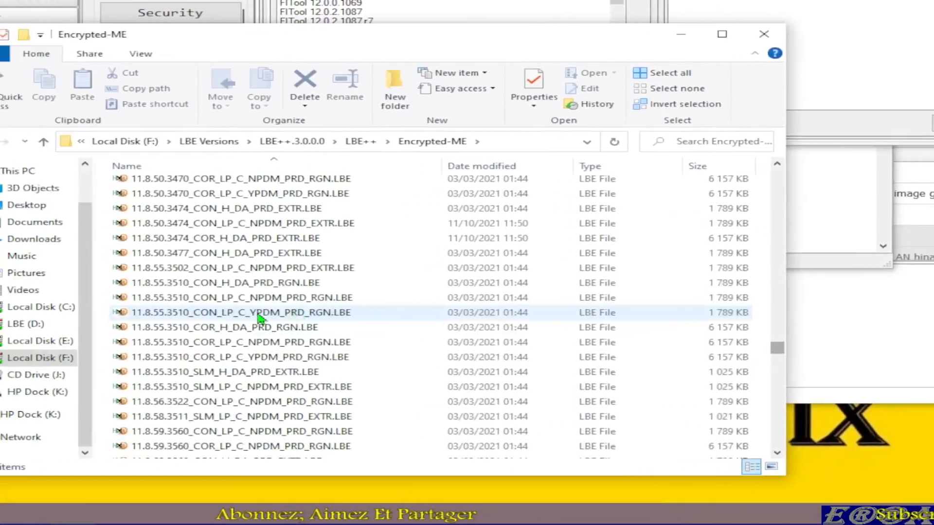
scroll(65, 374, down, 18)
scroll(300, 333, down, 20)
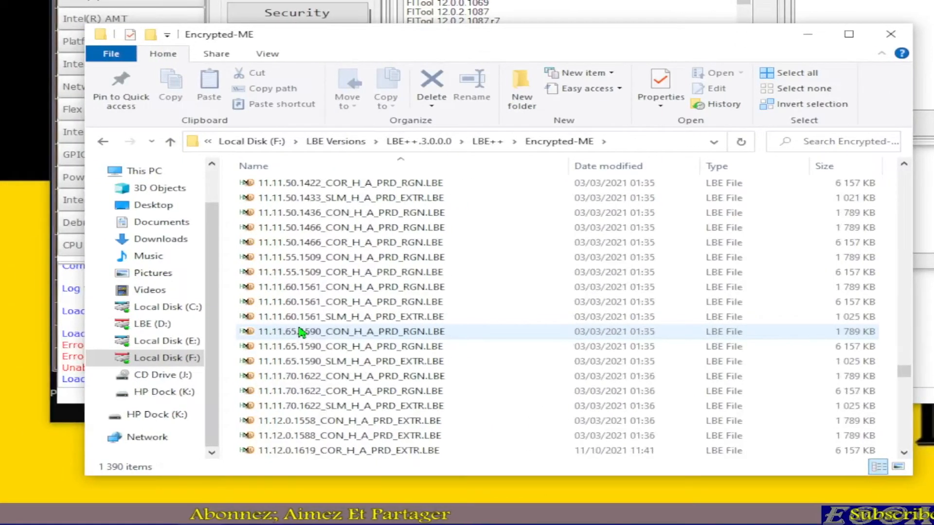
scroll(302, 332, up, 6)
scroll(304, 330, up, 15)
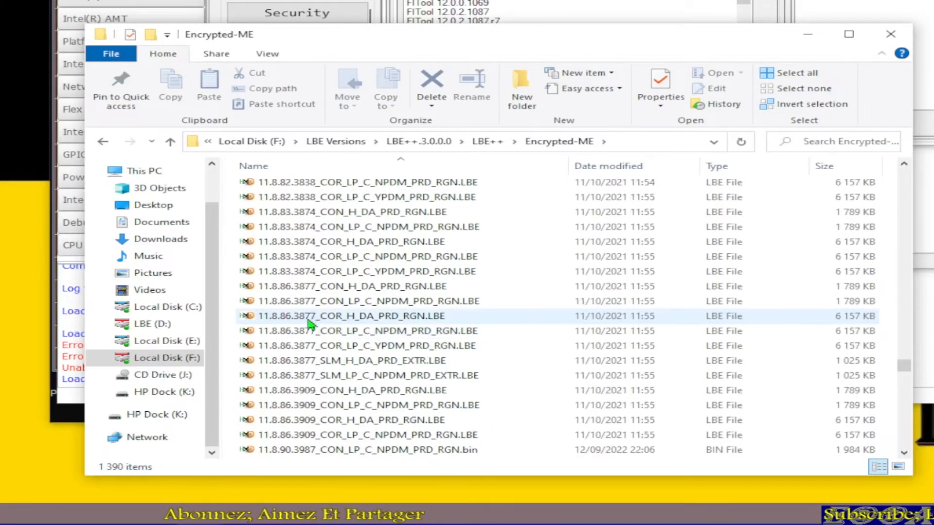
scroll(310, 323, up, 5)
scroll(311, 325, down, 5)
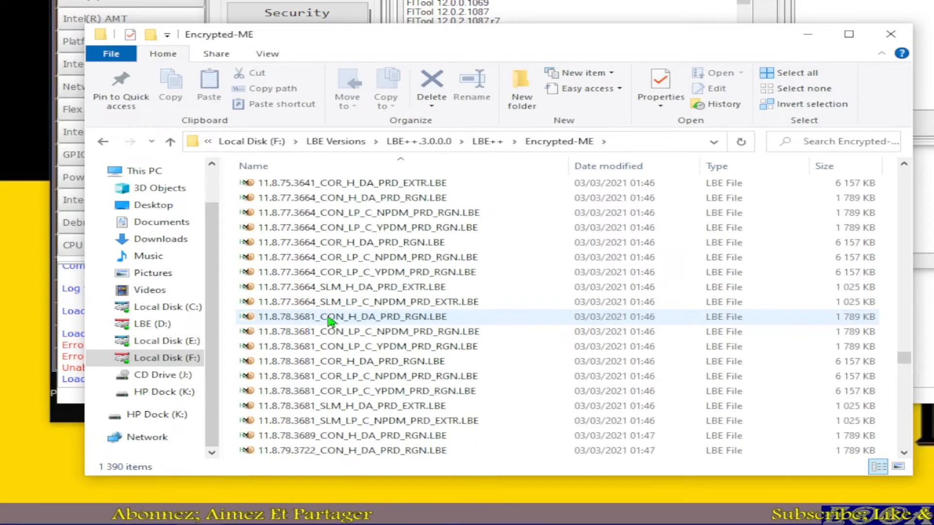
scroll(352, 324, down, 6)
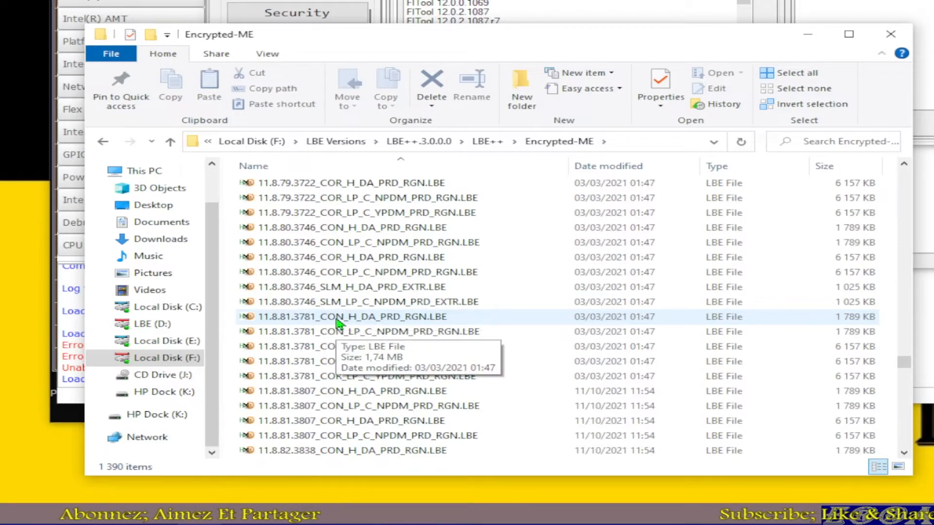
scroll(342, 297, up, 3)
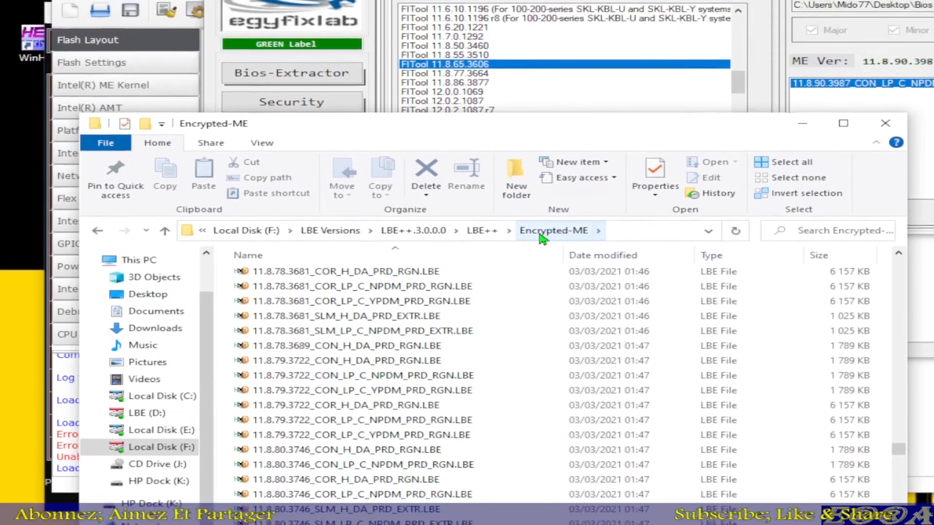
Step: Reload the Encrypted-ME folder and review its ME files from version 2.0.0 up to the 11.8 releases
click(550, 142)
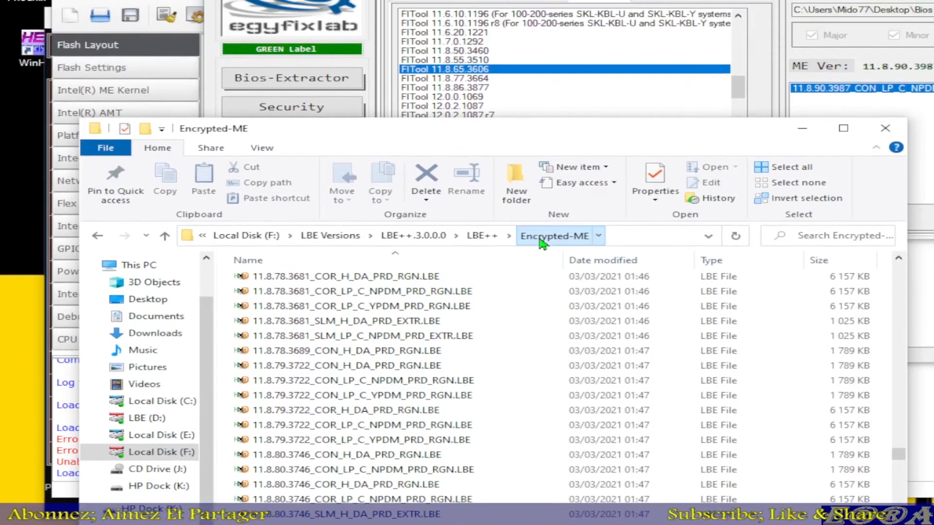
scroll(460, 358, down, 1)
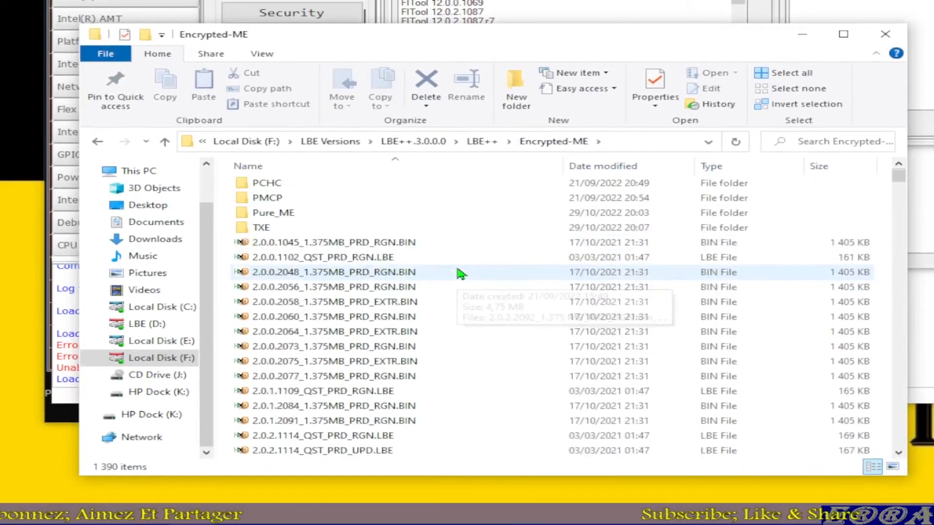
scroll(459, 275, down, 20)
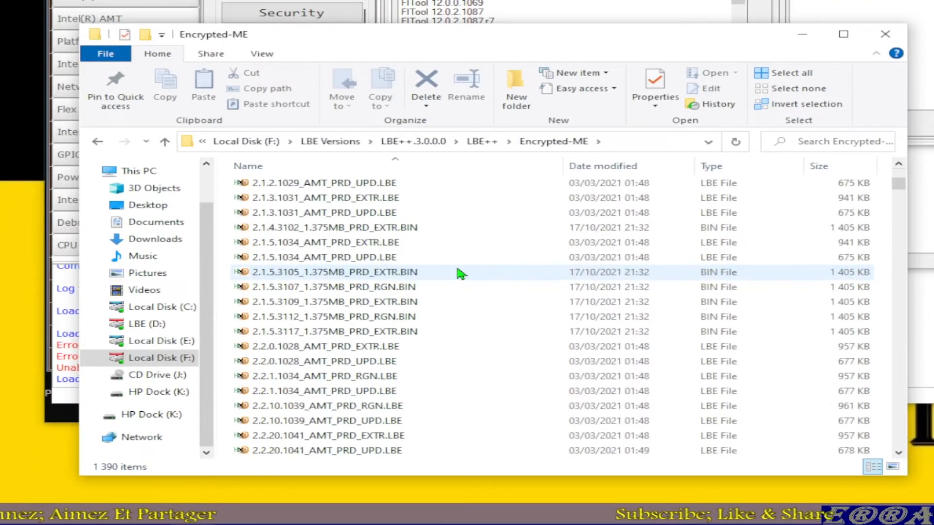
scroll(460, 275, down, 10)
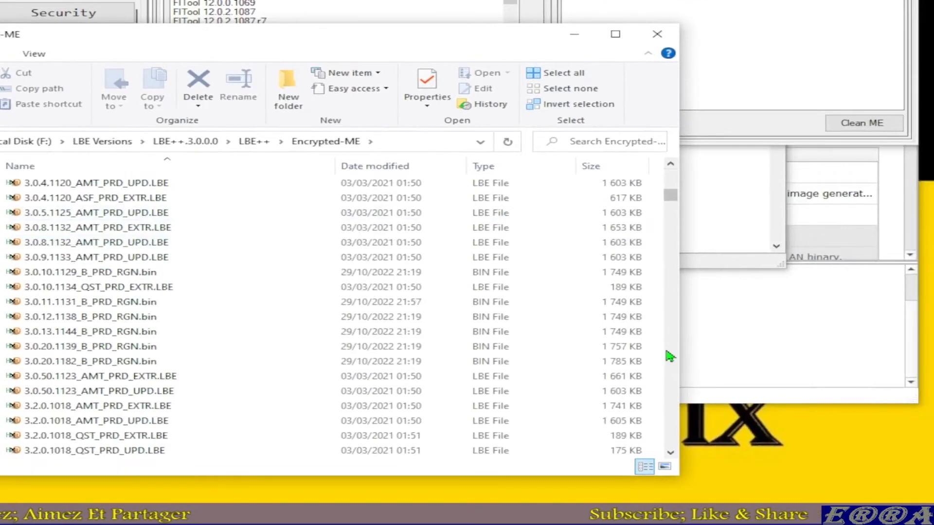
scroll(671, 361, down, 20)
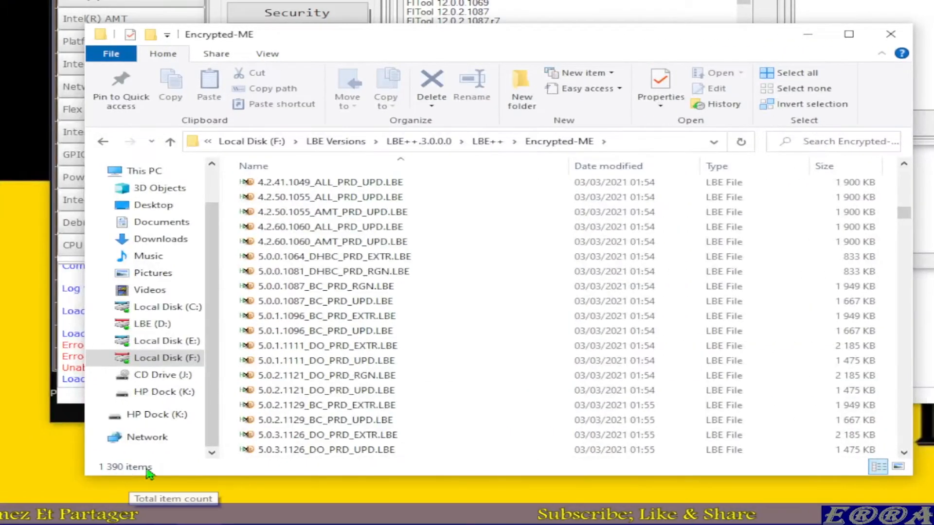
scroll(433, 321, down, 10)
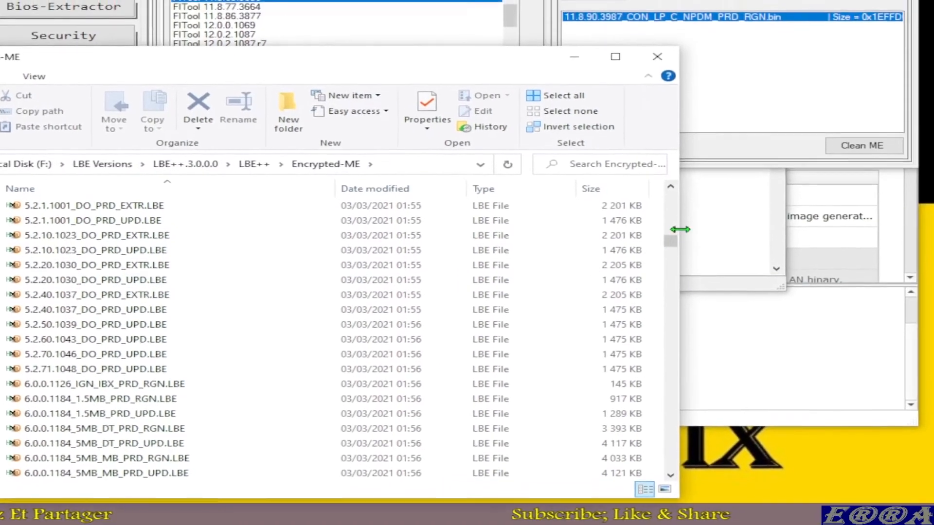
drag(672, 251, 668, 337)
scroll(150, 373, down, 15)
scroll(331, 371, down, 20)
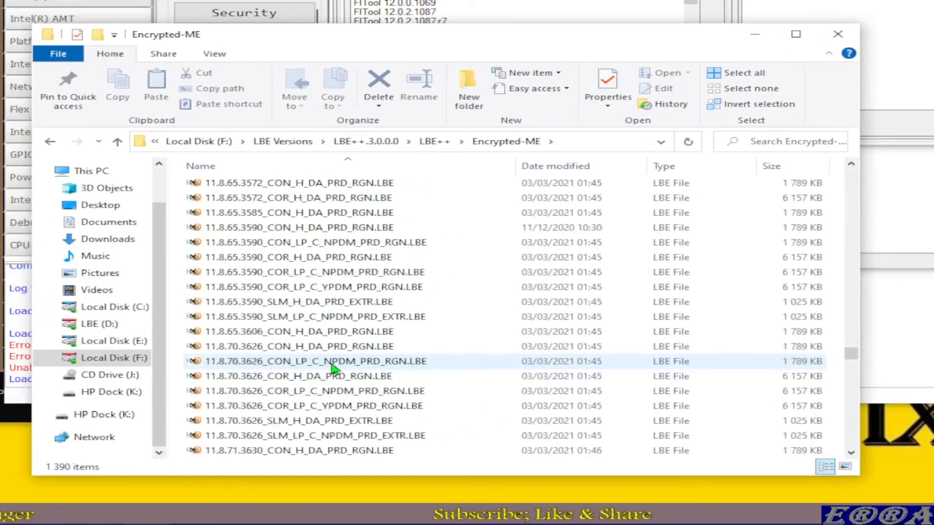
Step: Cut 11.8.90.3987_CON_LP_C_NPDM_PRD_RGN.bin from the Encrypted-ME folder
scroll(332, 370, down, 6)
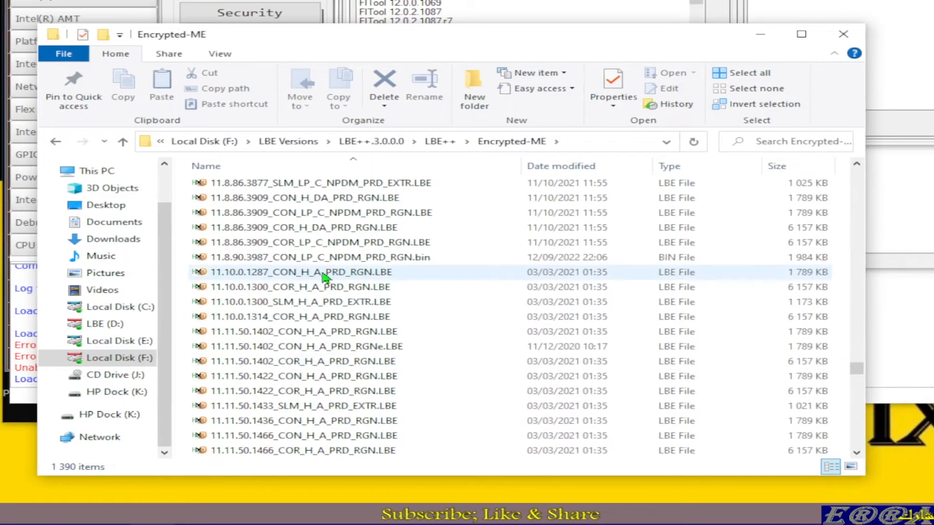
click(275, 258)
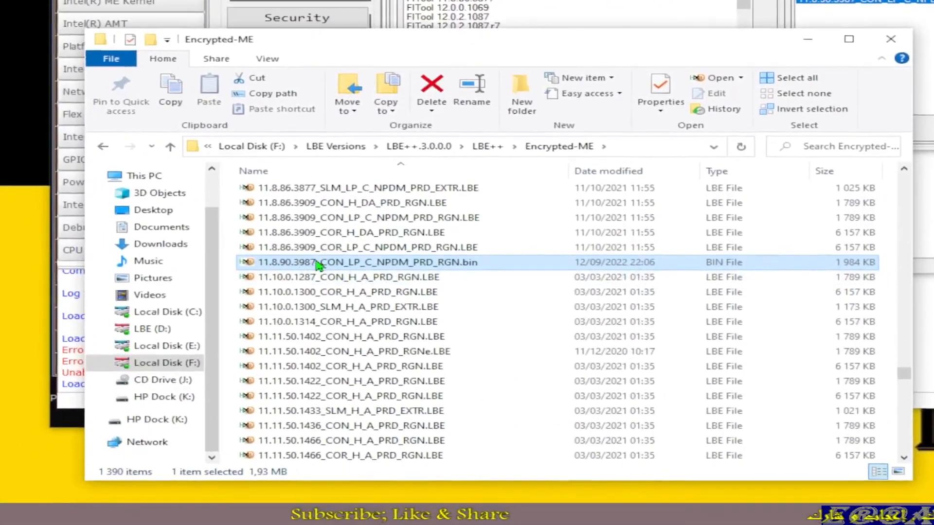
right_click(152, 385)
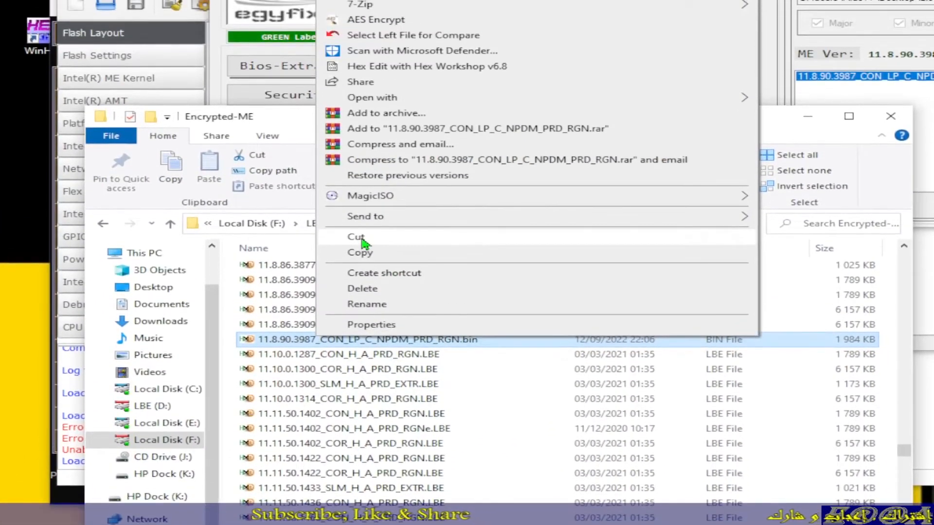
click(362, 238)
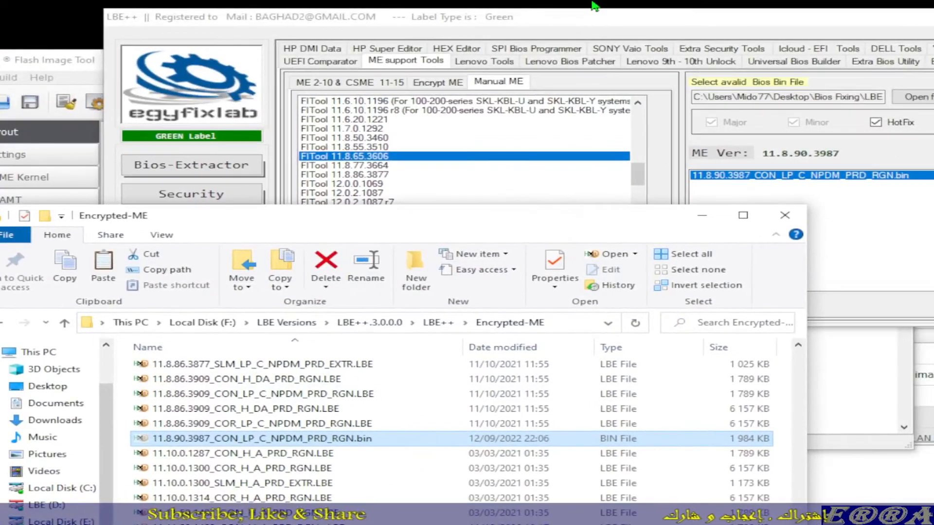
Step: Open a second File Explorer window and browse to Desktop\Bios Fixing\LBE++ community\Digital Test
key(super+e)
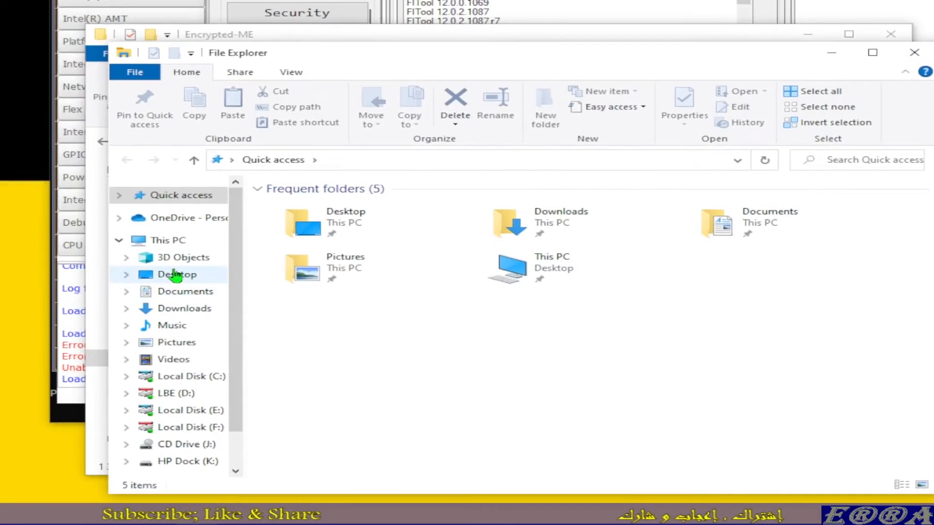
click(175, 277)
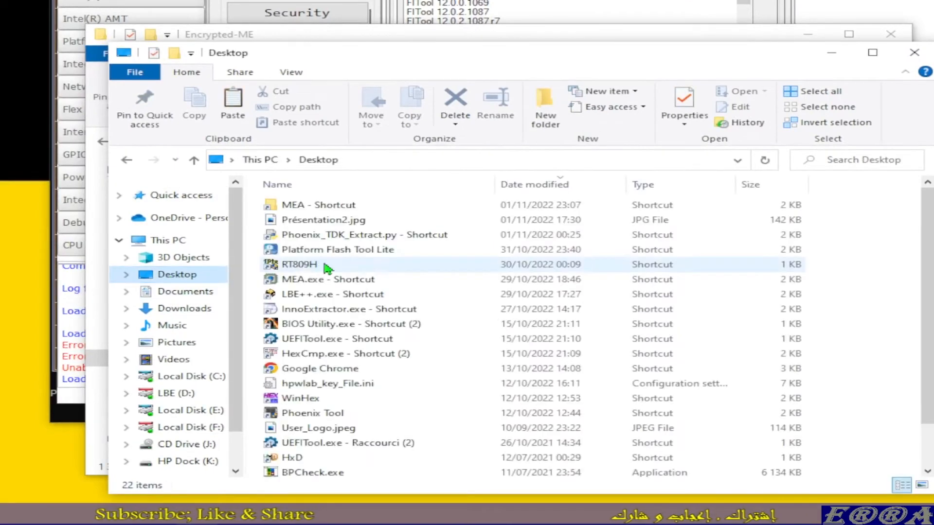
scroll(340, 335, down, 1)
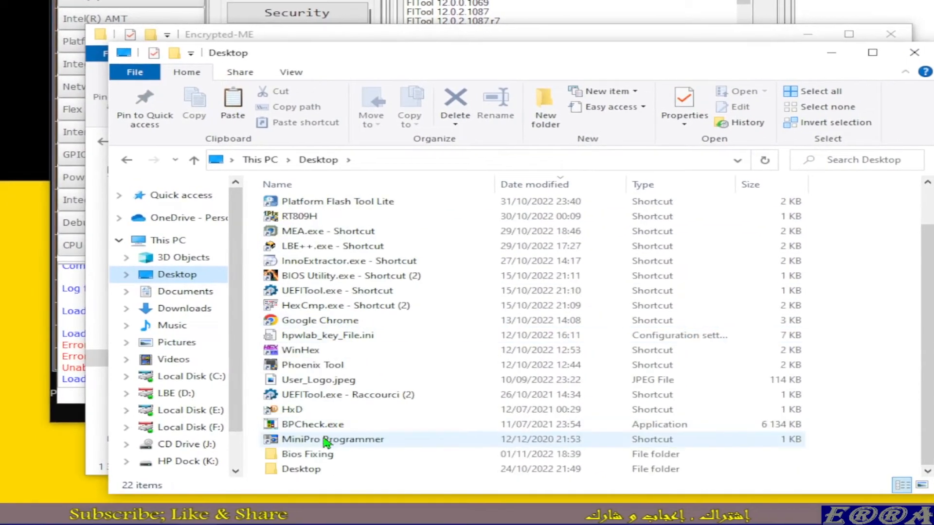
double_click(325, 455)
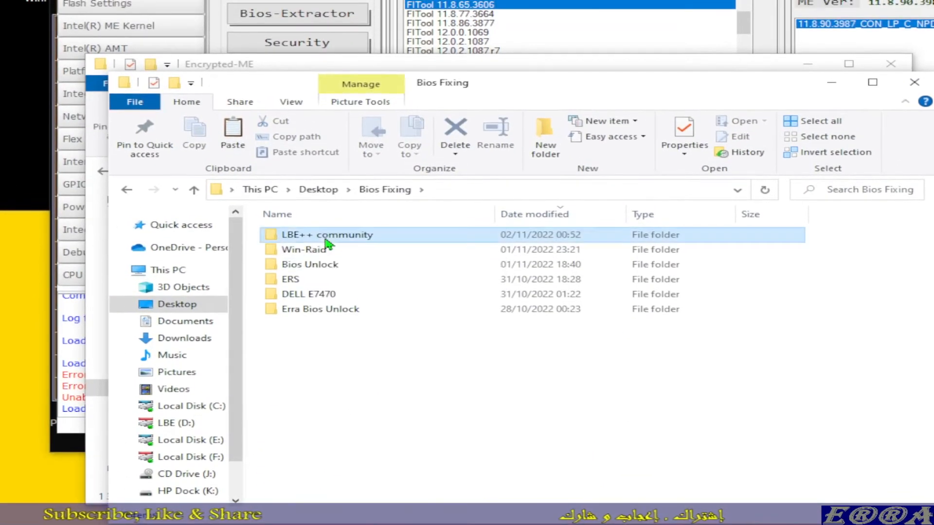
double_click(326, 221)
double_click(307, 235)
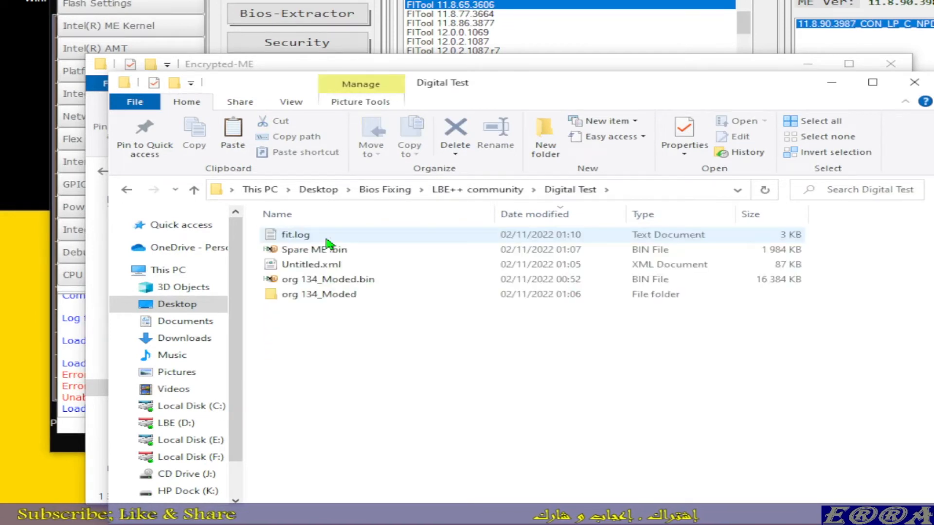
Step: Paste the cut 11.8.90.3987 ME file into the Digital Test folder and select it
right_click(347, 374)
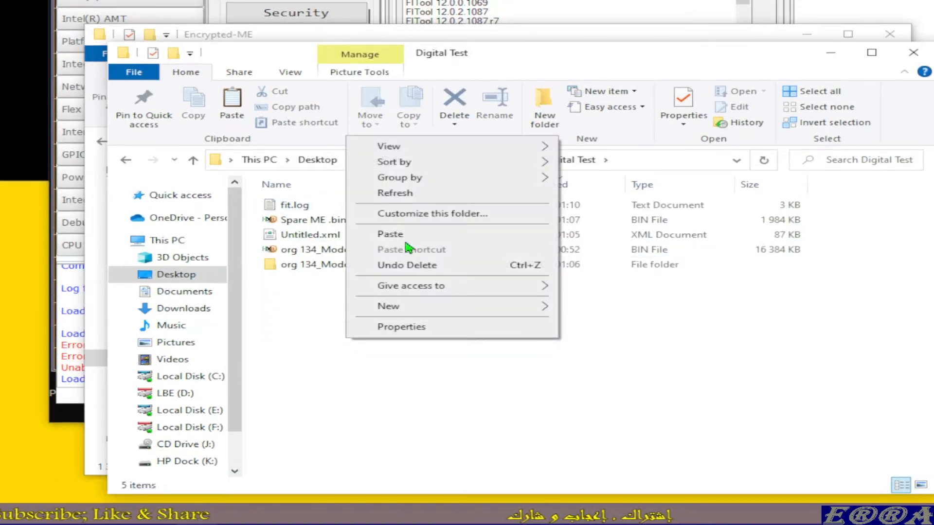
click(406, 237)
click(411, 383)
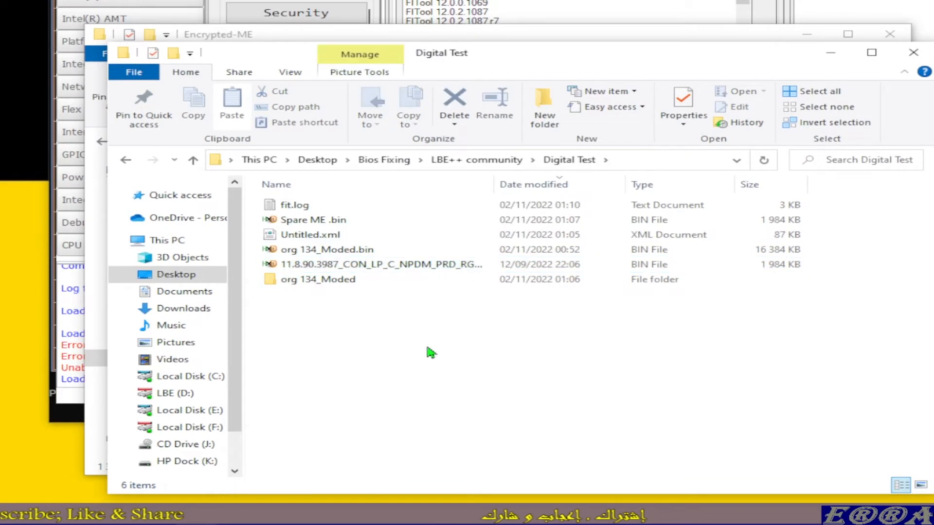
click(409, 265)
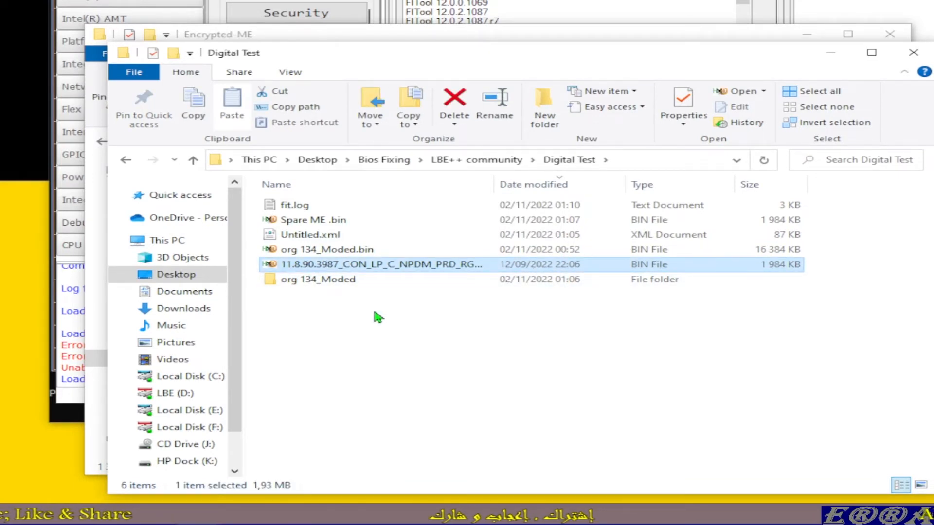
Step: Create a folder named Encrypted ME inside Digital Test
right_click(347, 353)
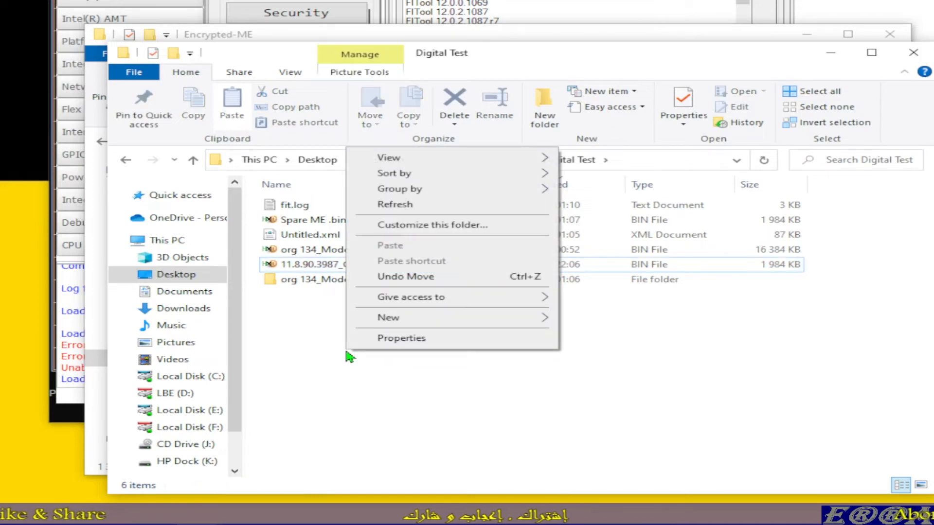
mouse_move(506, 321)
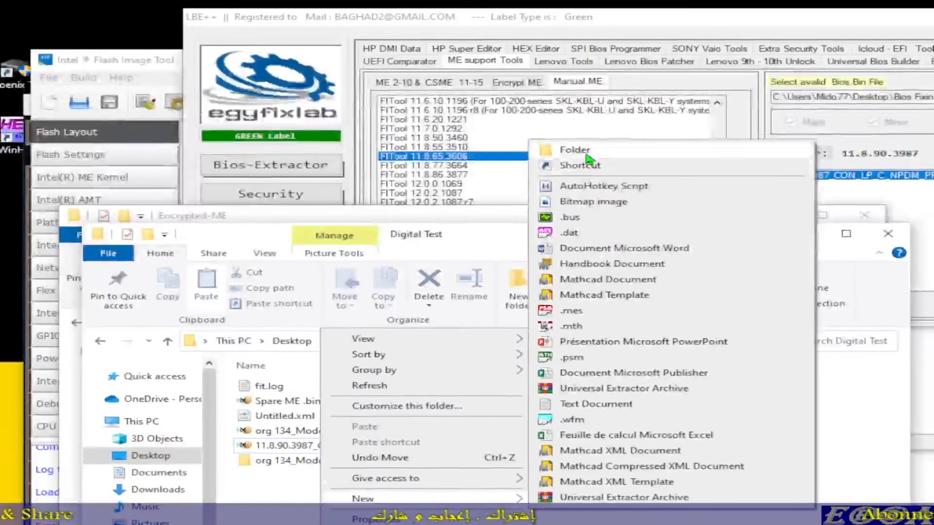
click(550, 113)
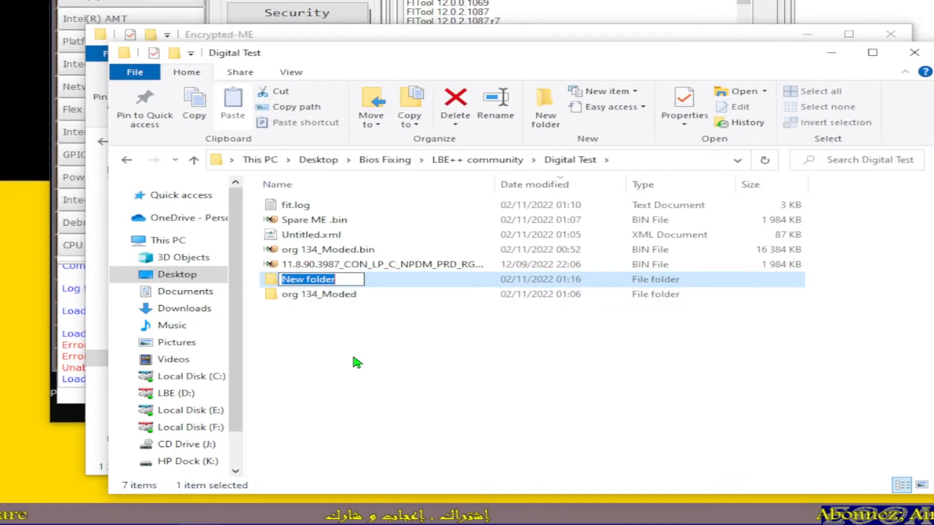
text(Encrypted ME)
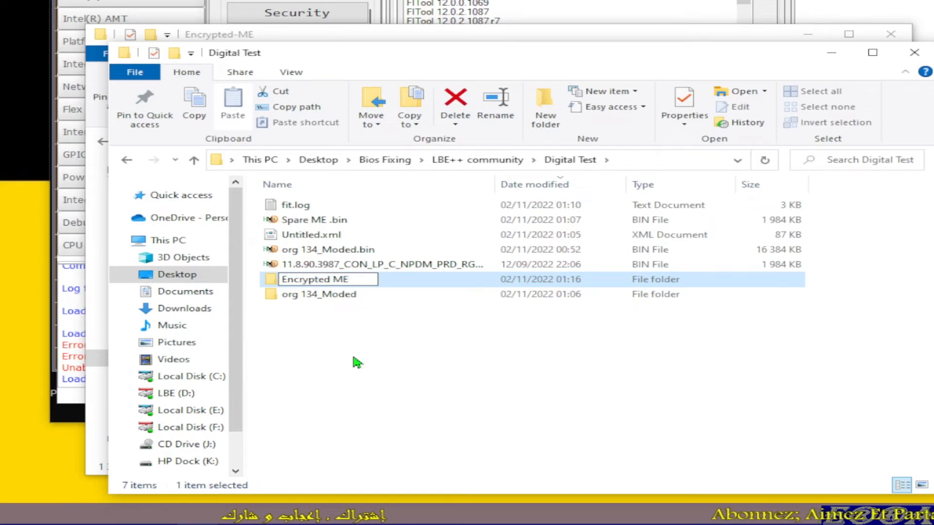
key(Return)
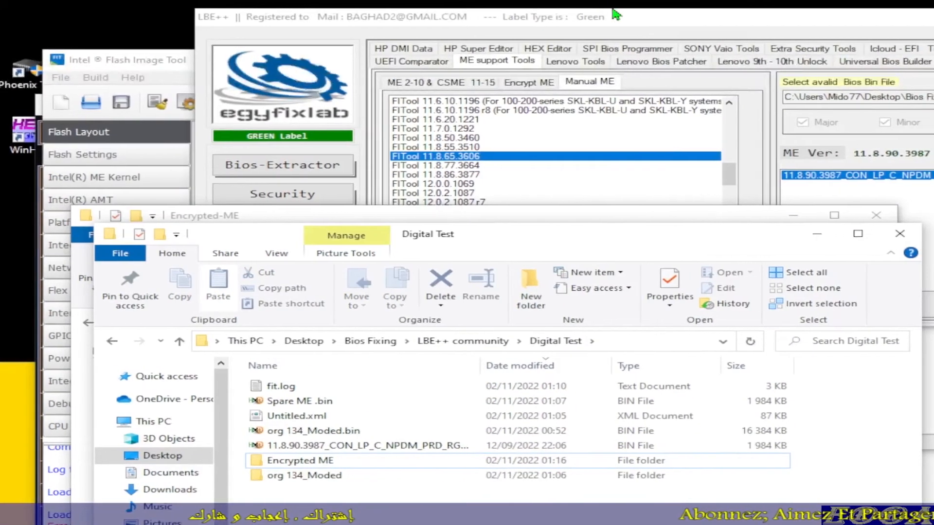
Step: Switch to LBE++, open the BIOS file chooser and dismiss it without choosing a file
click(617, 15)
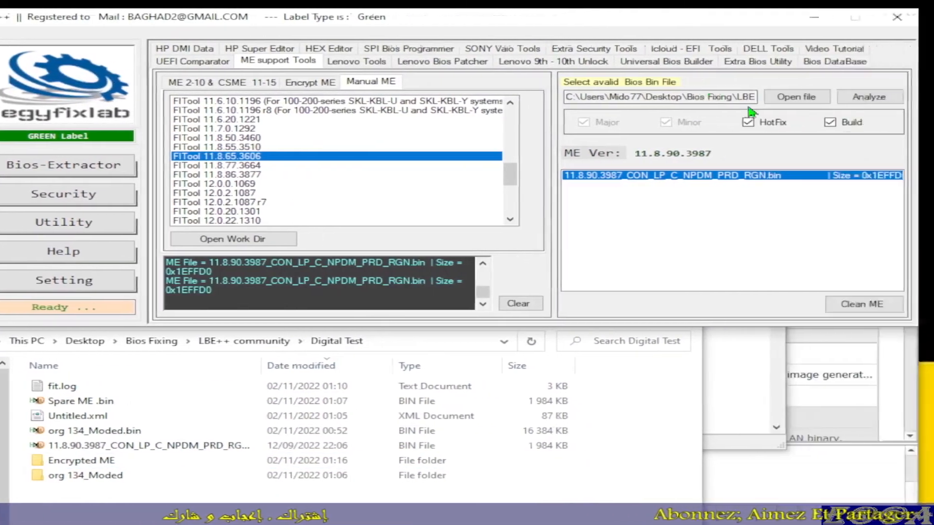
click(798, 100)
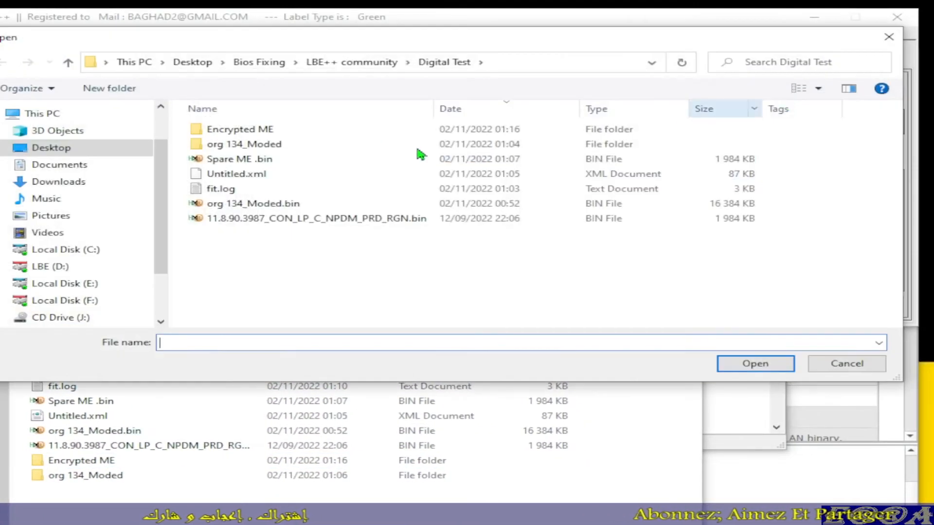
click(886, 38)
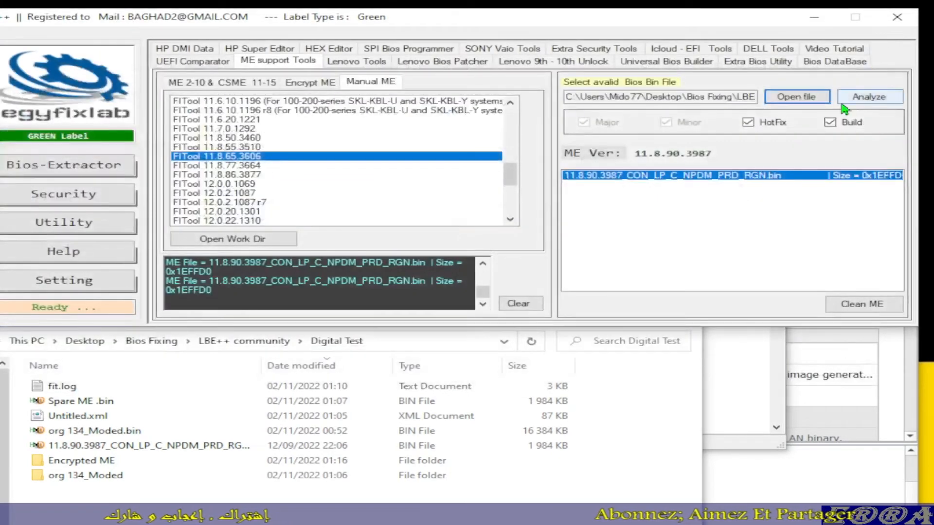
Step: Load org 134_Moded.bin from the Digital Test folder as the BIOS file to analyze
click(776, 97)
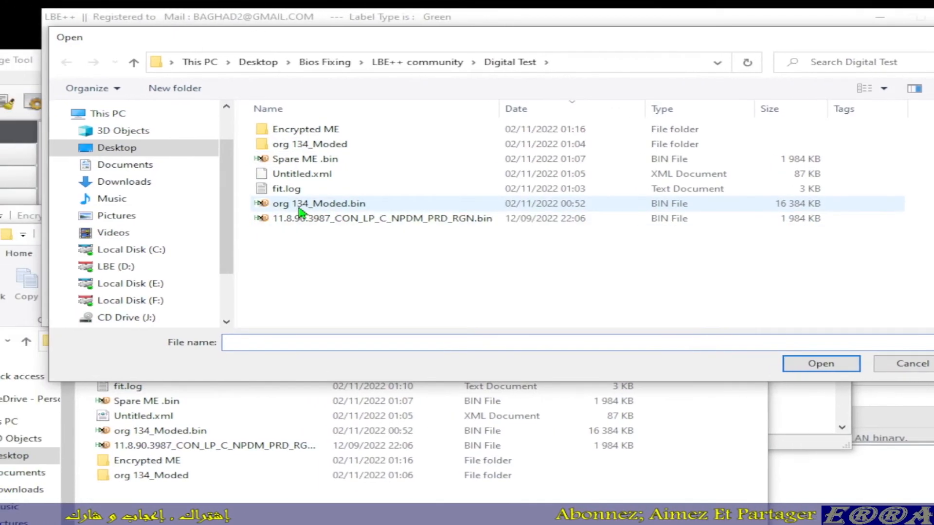
double_click(236, 205)
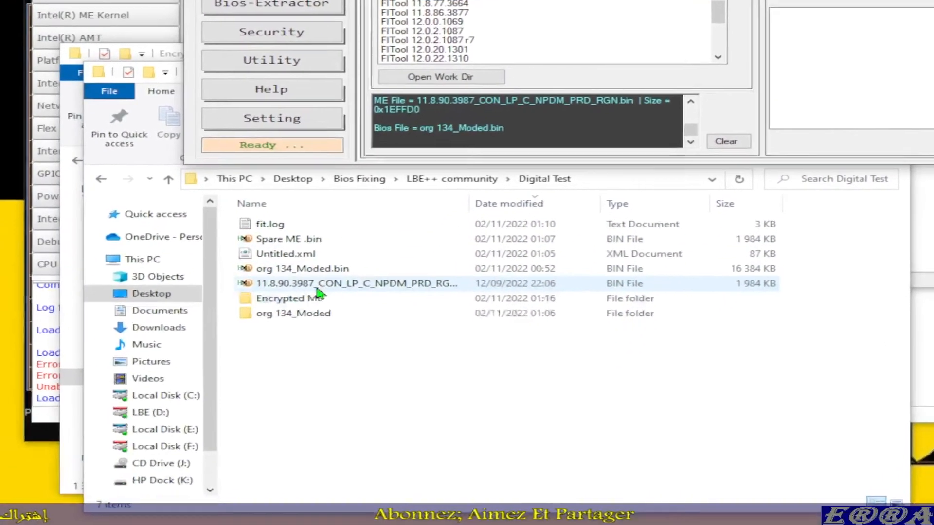
Step: Check the 11.8.90.3987 ME file in Digital Test, and examine the Encrypted-ME database folder in the LBE++ directory
click(221, 387)
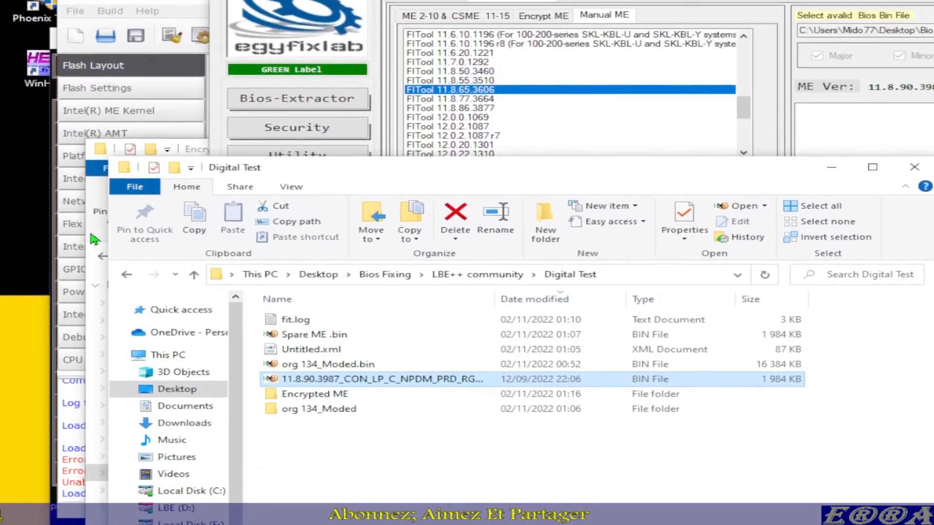
click(93, 239)
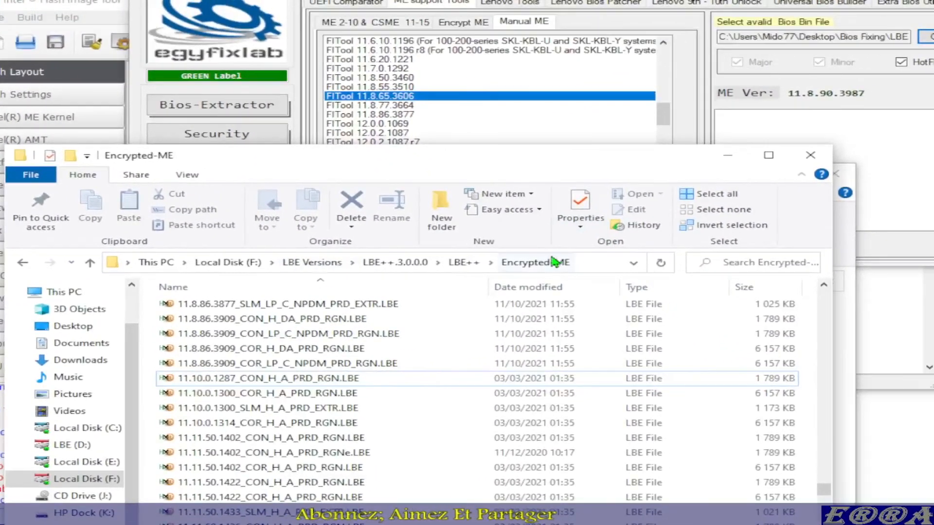
click(574, 262)
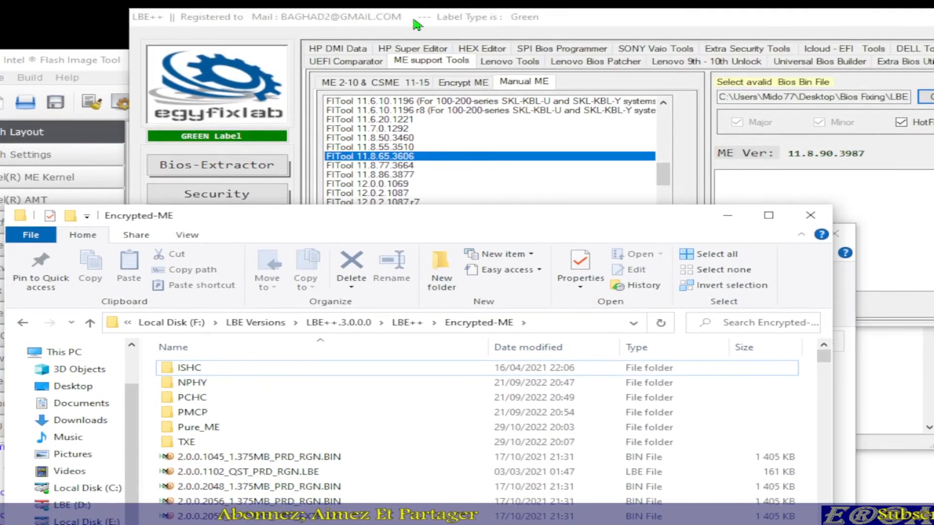
Step: Return to LBE++ and open its Encrypt ME function
click(414, 21)
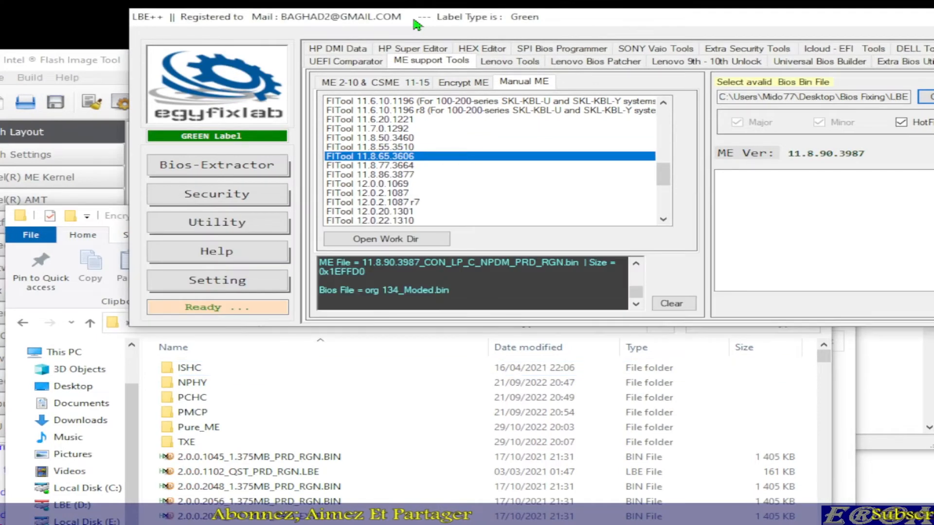
click(459, 87)
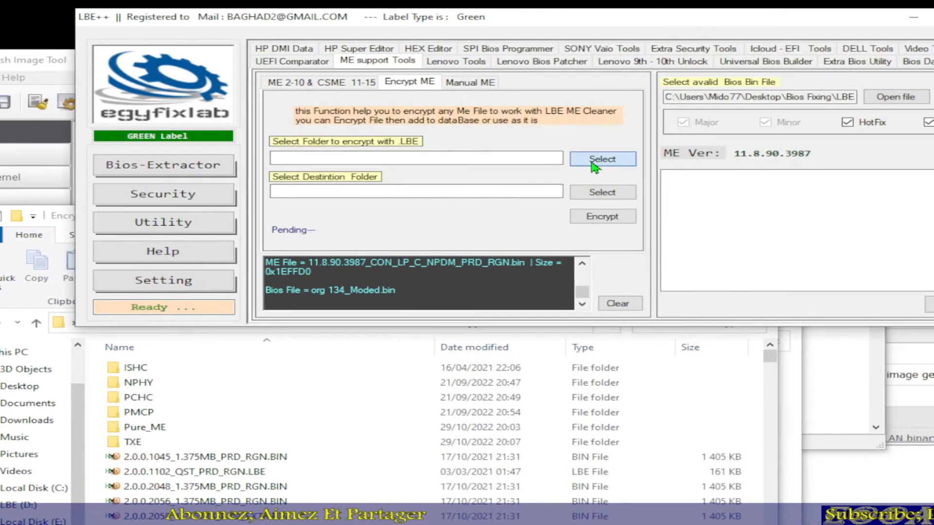
click(649, 161)
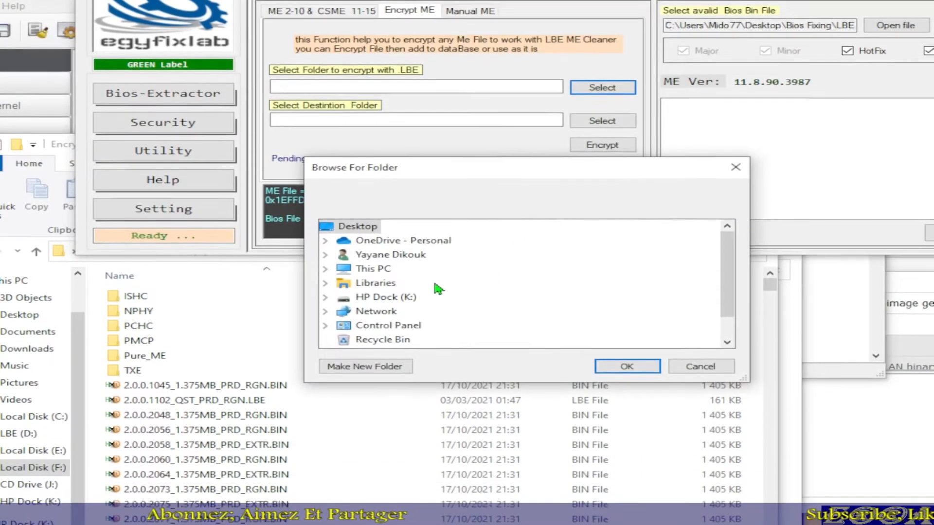
scroll(435, 359, down, 2)
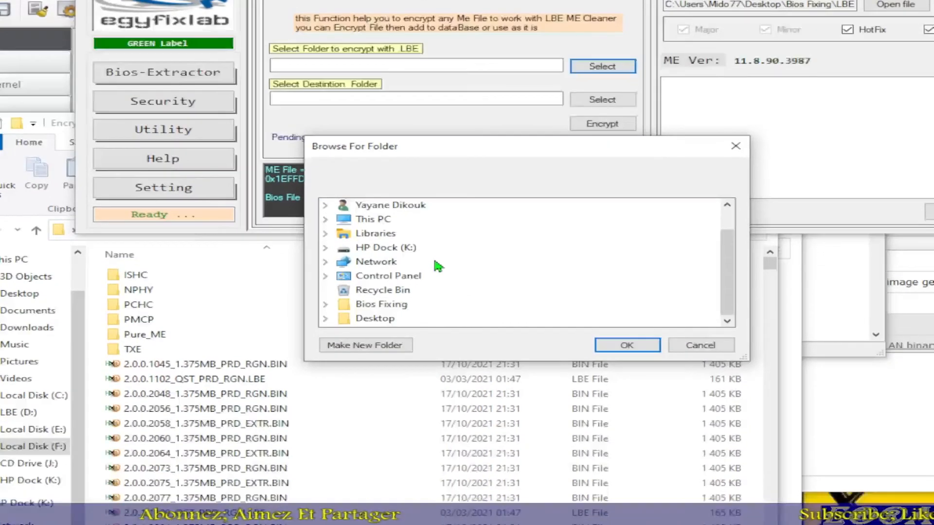
click(399, 399)
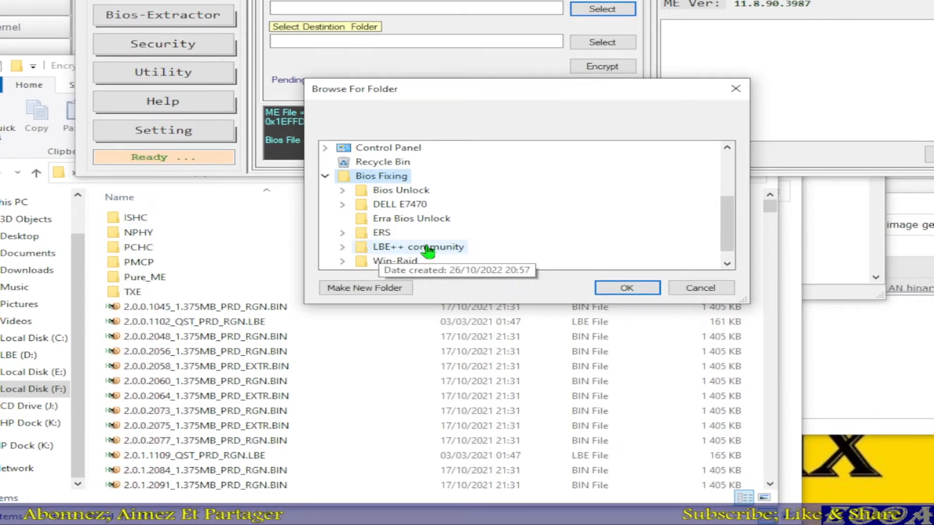
scroll(429, 248, down, 1)
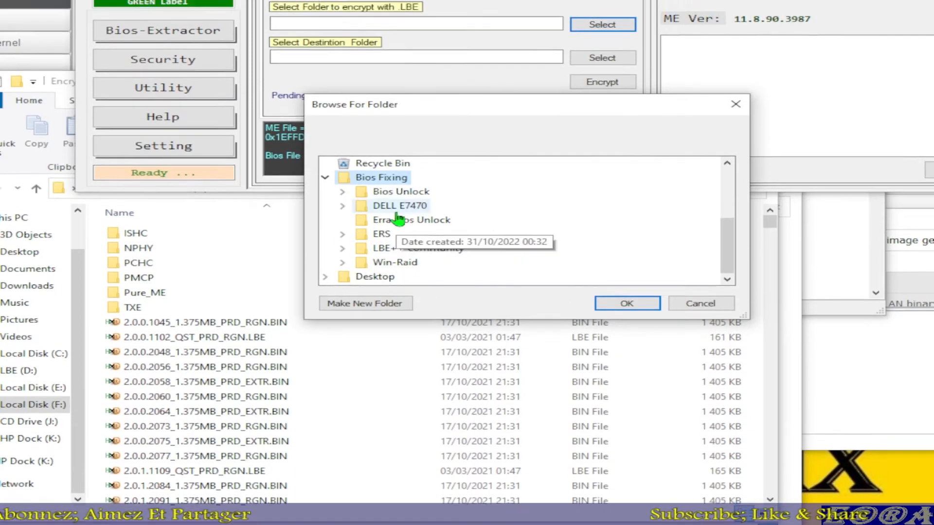
scroll(400, 202, up, 1)
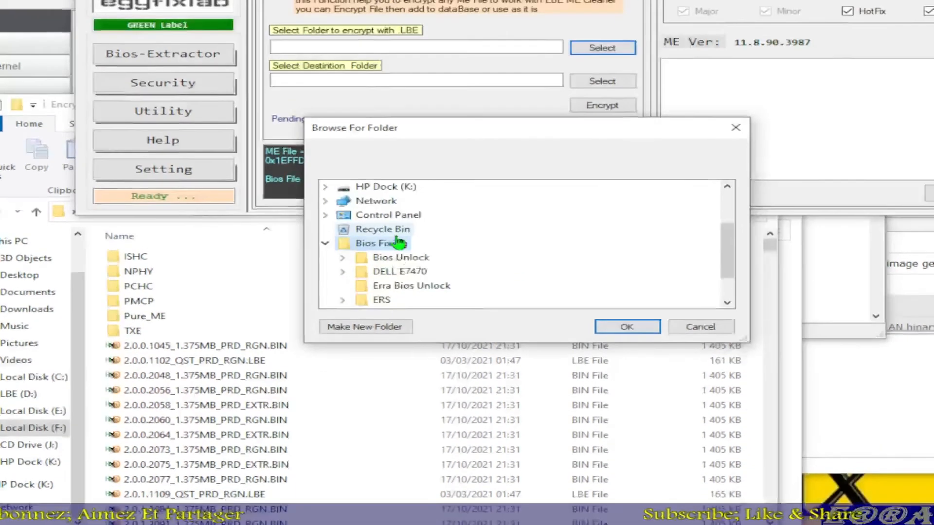
scroll(400, 201, down, 1)
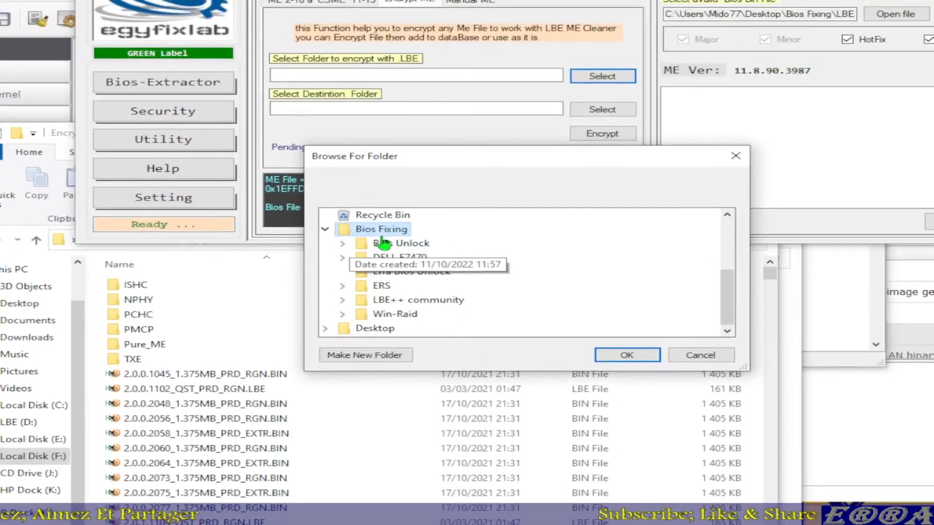
scroll(384, 238, up, 3)
scroll(379, 243, down, 3)
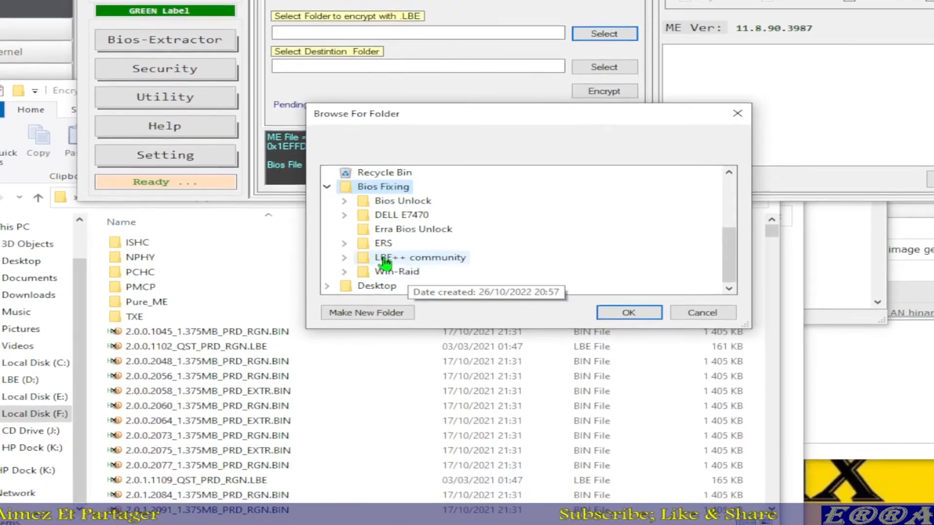
double_click(390, 303)
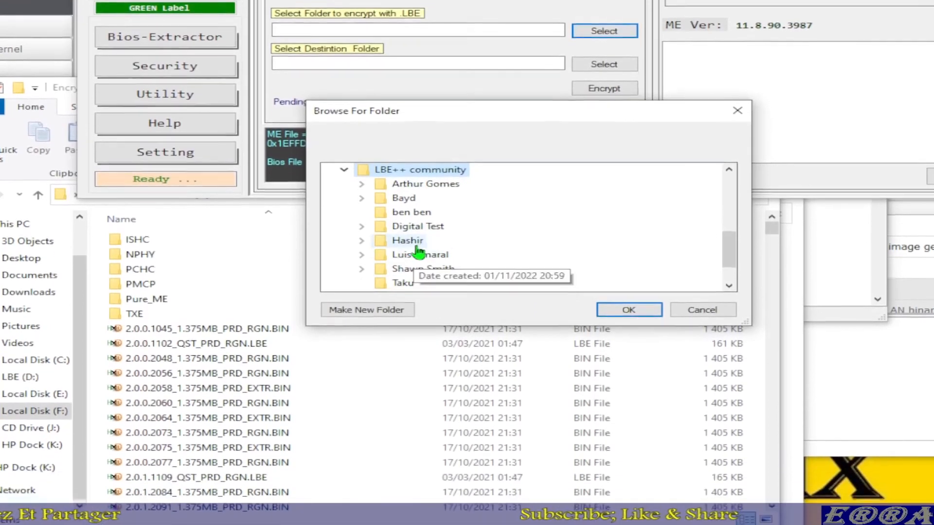
scroll(414, 265, down, 1)
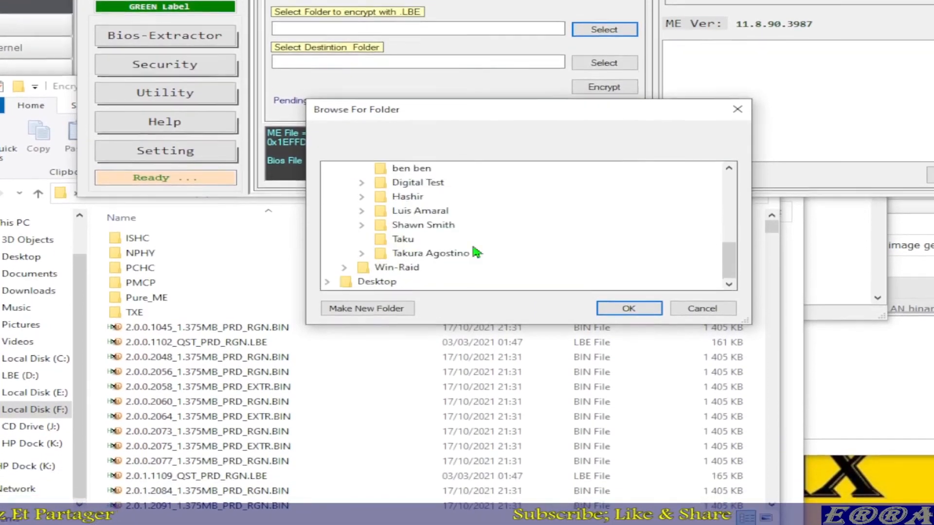
scroll(426, 233, up, 2)
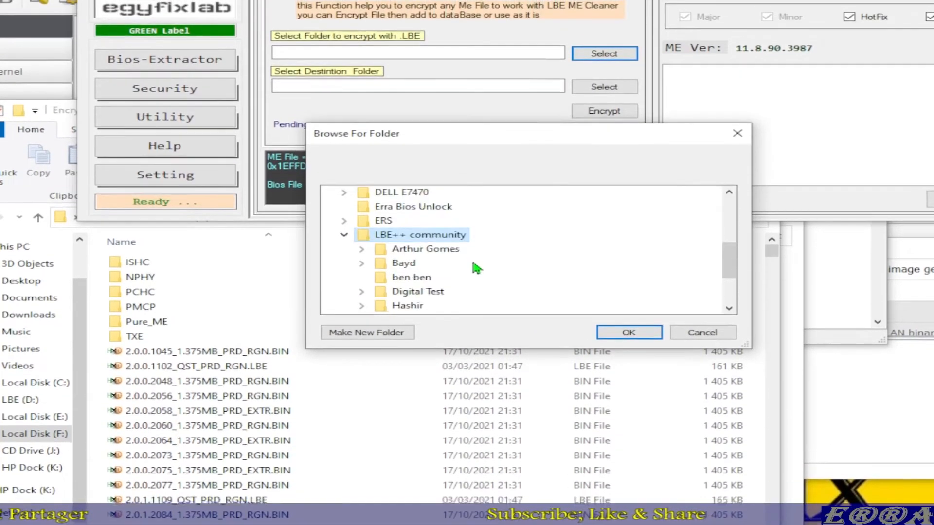
scroll(472, 253, down, 1)
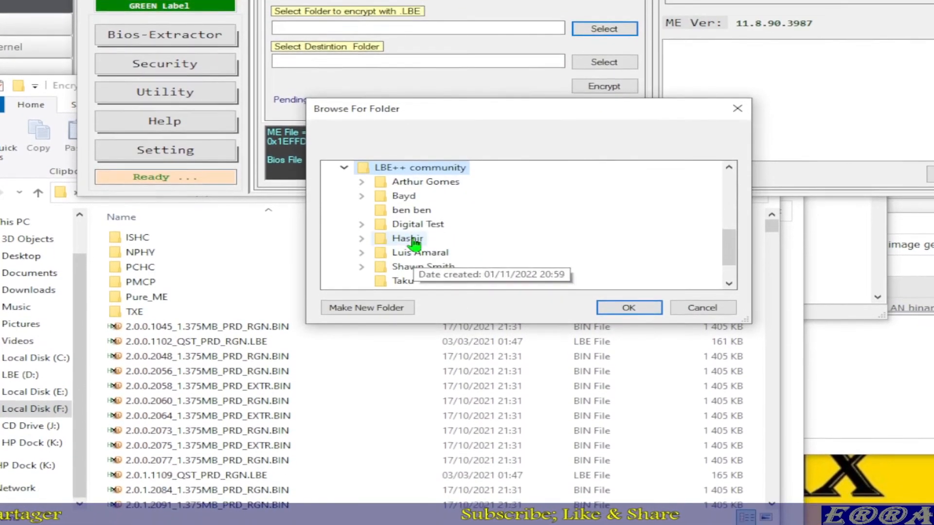
double_click(406, 253)
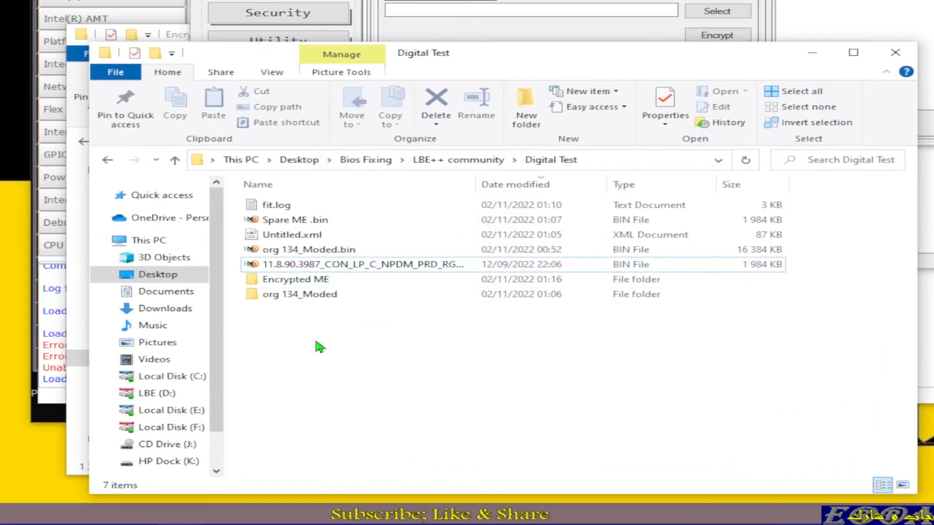
Step: Create a folder named Pure ME inside the Digital Test folder
right_click(317, 344)
mouse_move(500, 313)
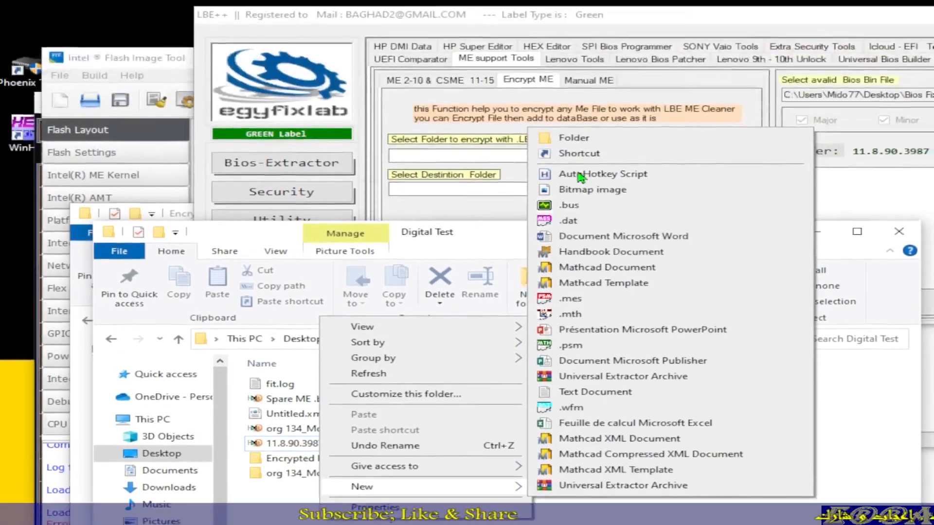
click(574, 138)
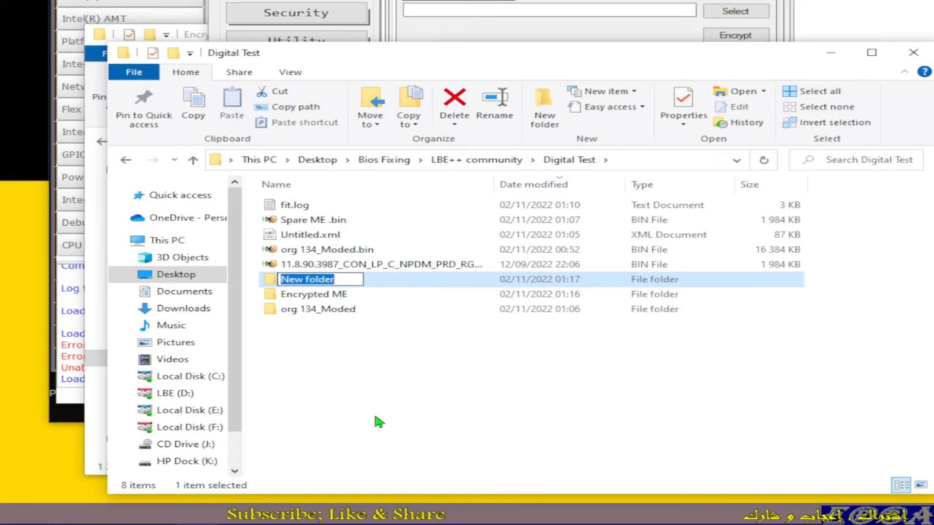
text(Pure ME)
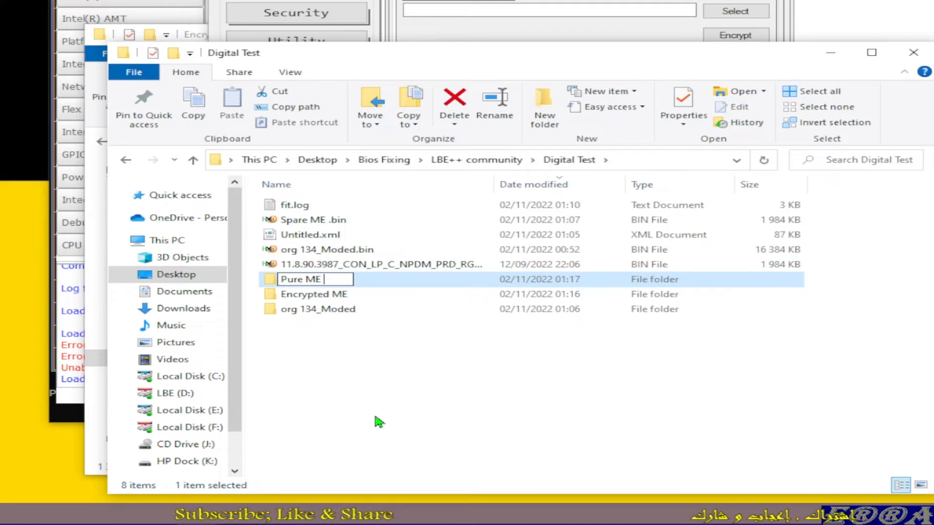
Step: Move the 11.8.90.3987 ME file into Pure ME, check that folder's contents and return to Digital Test
drag(271, 265, 287, 283)
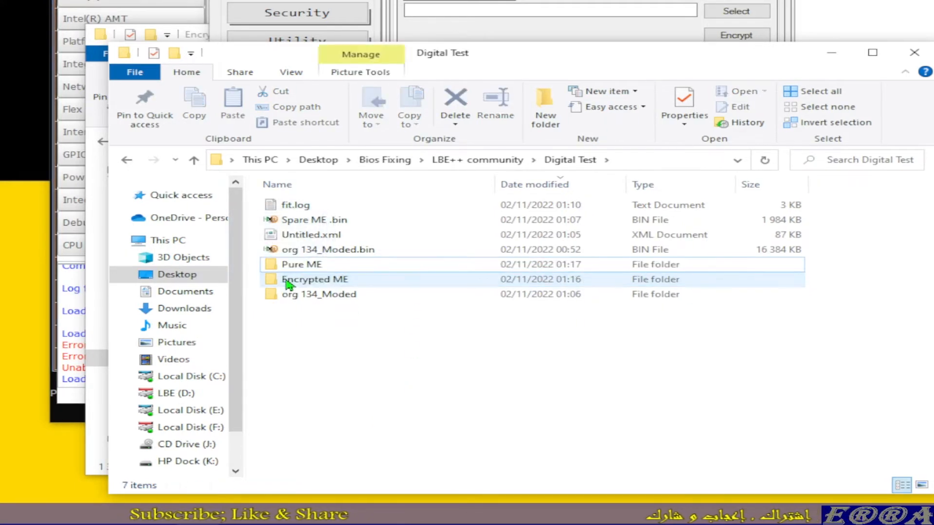
double_click(309, 266)
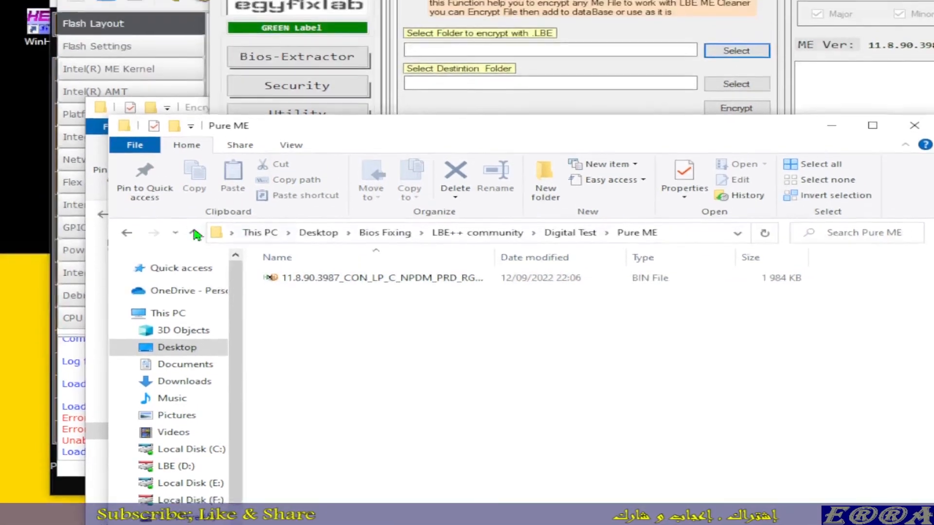
click(195, 161)
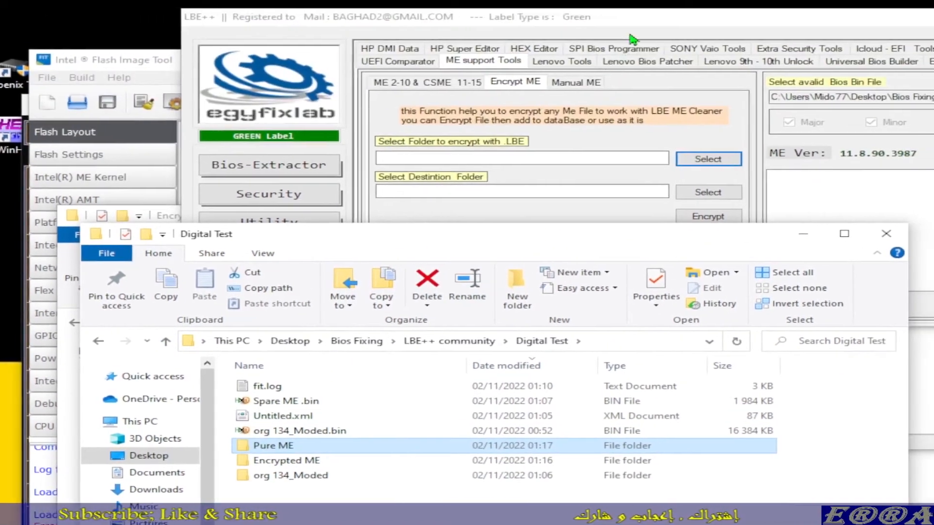
click(709, 159)
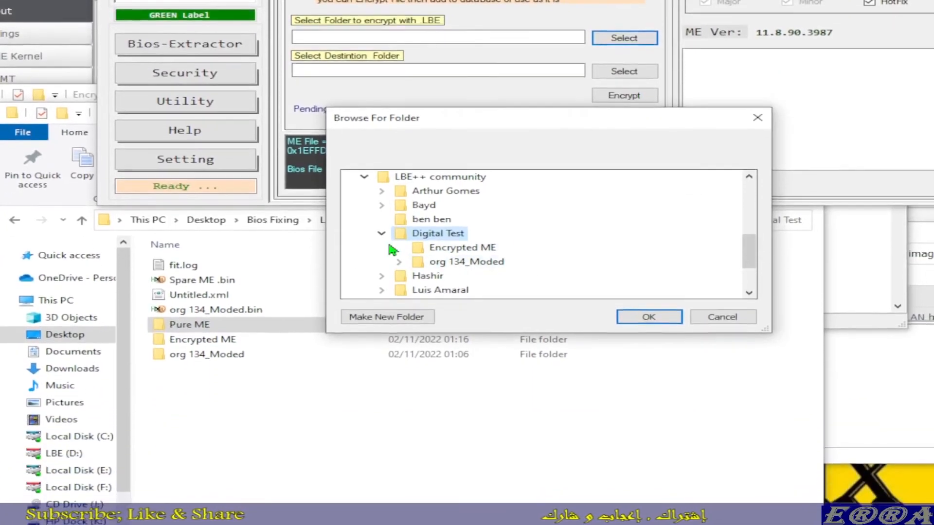
click(381, 257)
click(381, 257)
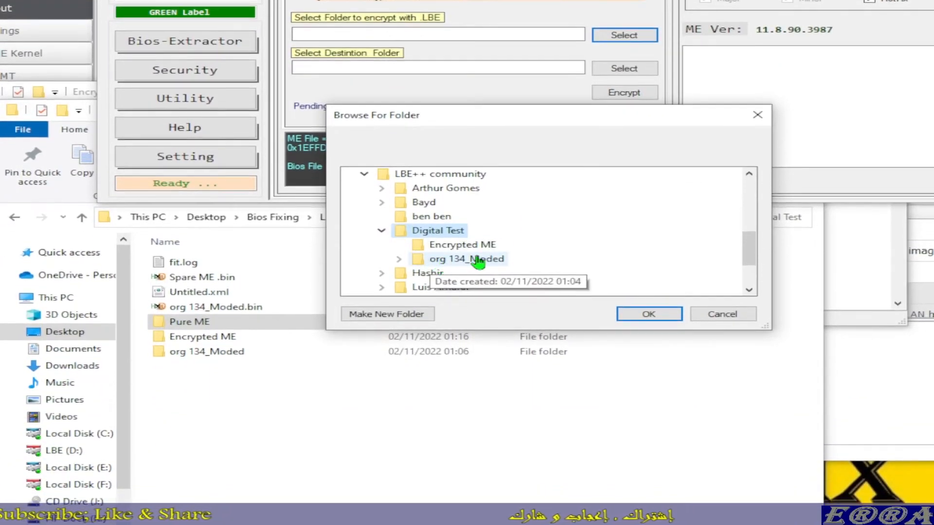
scroll(466, 254, down, 1)
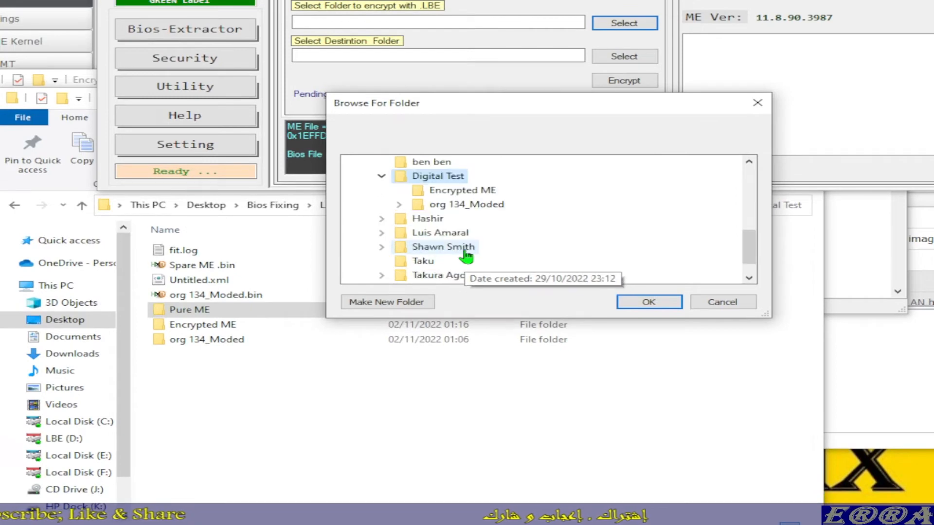
scroll(466, 255, down, 1)
scroll(465, 245, up, 1)
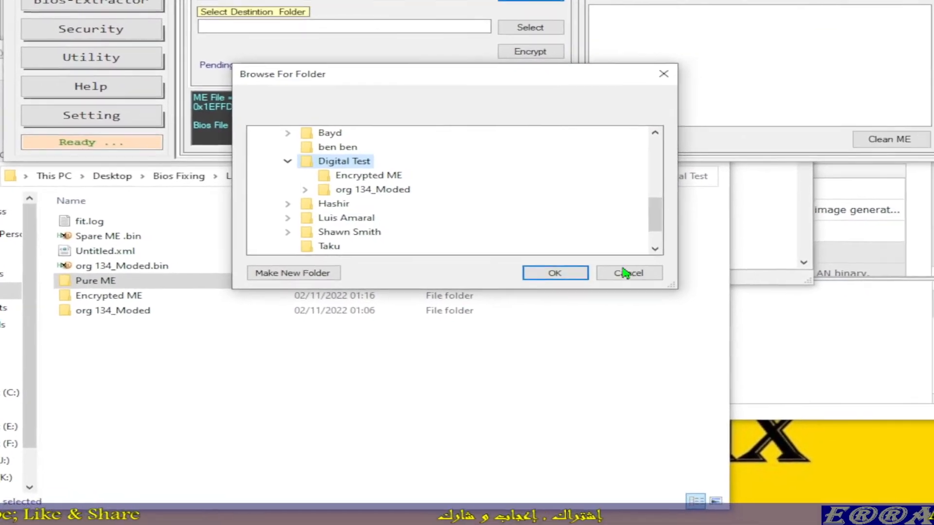
click(625, 274)
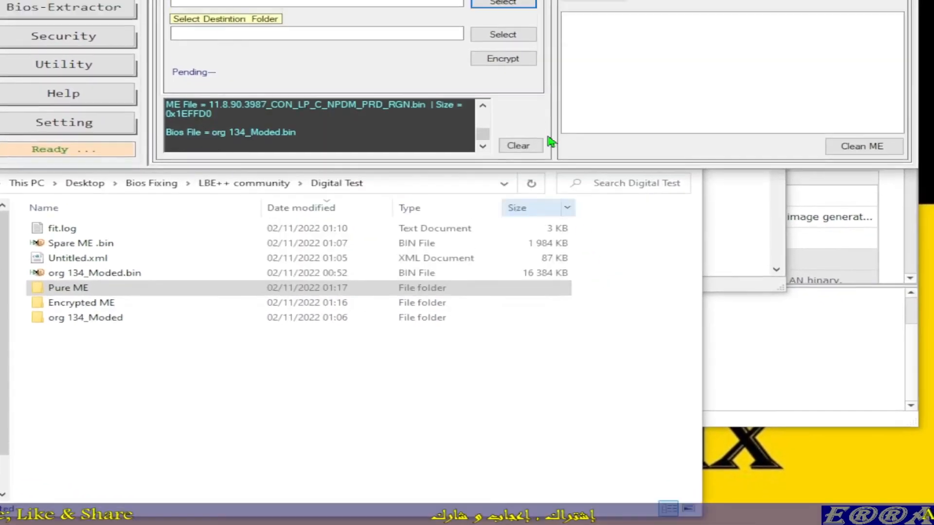
Step: Choose Bios Fixing\LBE++ community\Digital Test\Pure ME as the source folder for LBE encryption
click(505, 160)
scroll(370, 380, down, 1)
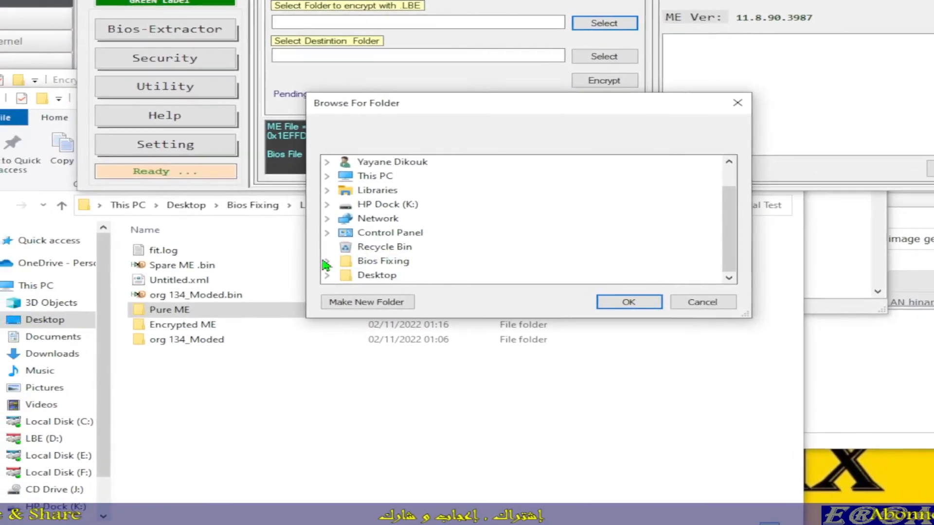
click(280, 290)
scroll(436, 274, down, 1)
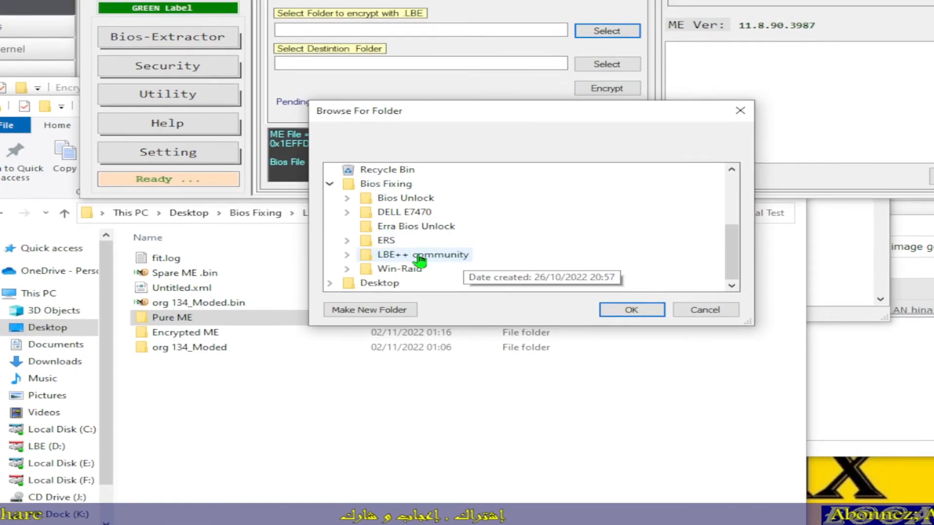
click(420, 258)
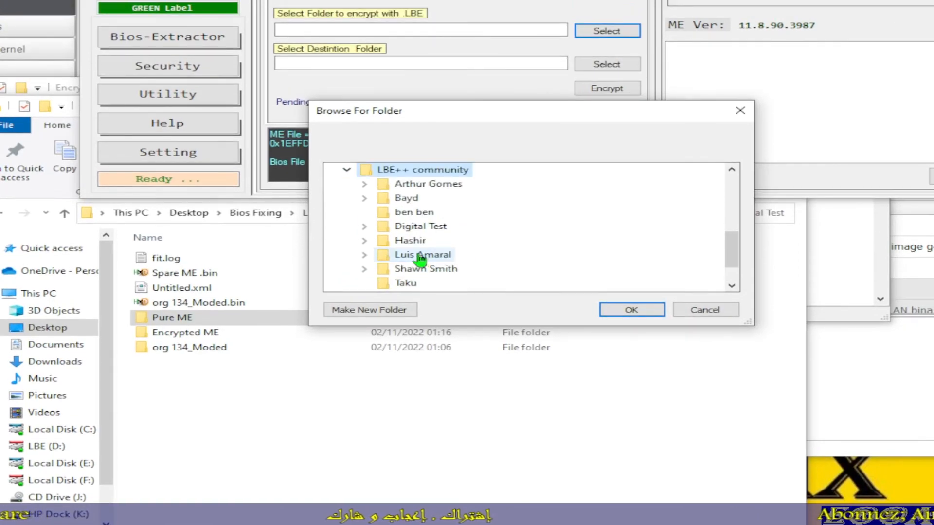
click(365, 228)
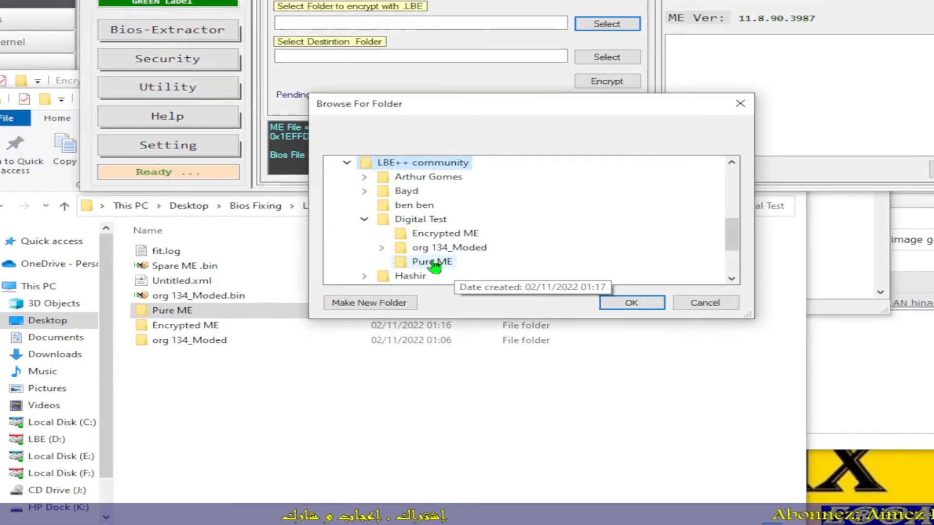
click(435, 265)
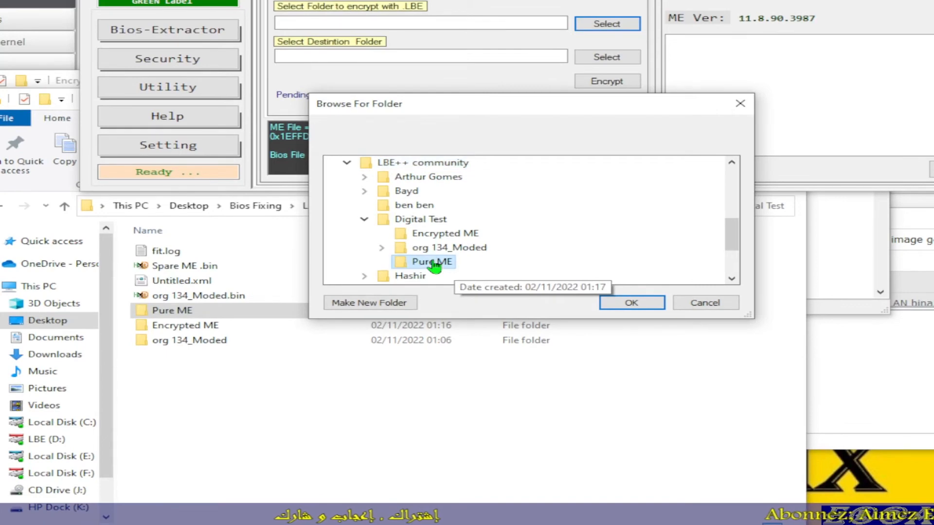
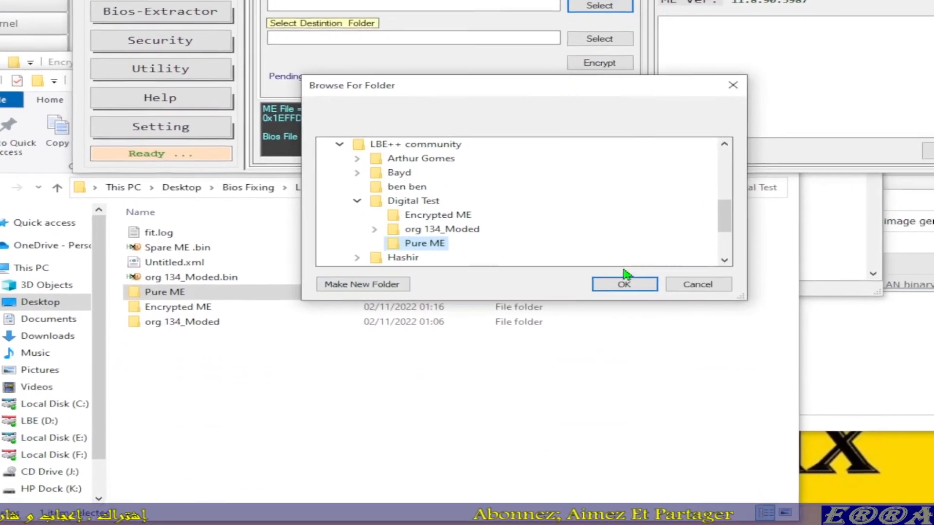
Step: Confirm the source folder and choose Digital Test\Encrypted ME as the destination folder for the LBE encryption
click(665, 438)
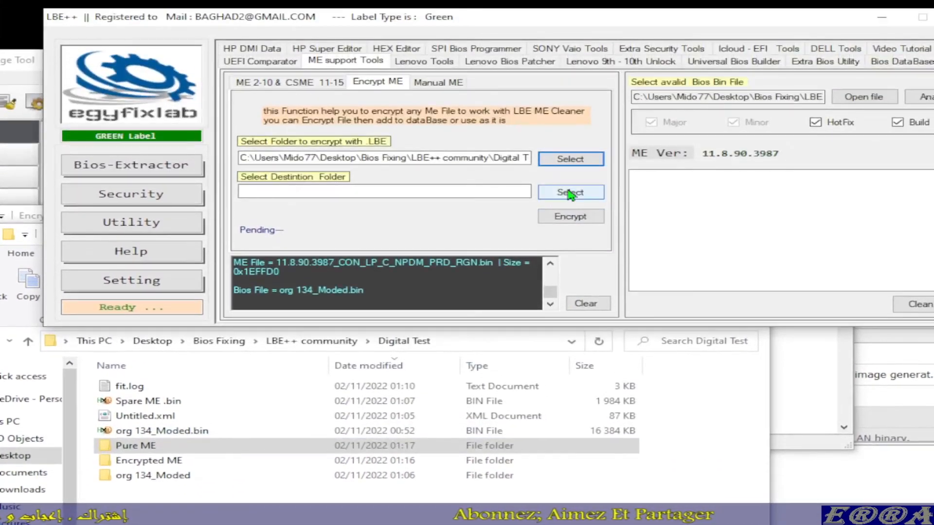
click(557, 147)
scroll(438, 300, down, 3)
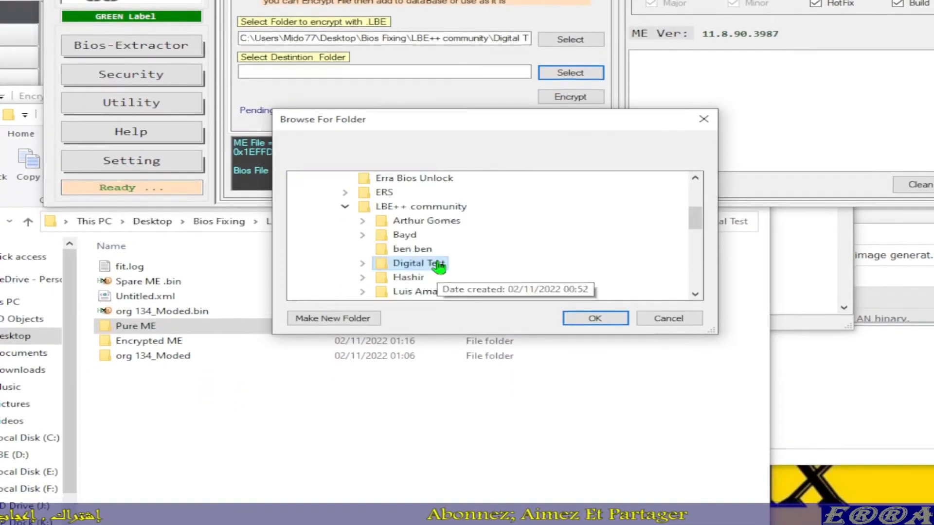
scroll(482, 294, down, 1)
scroll(482, 294, up, 1)
scroll(486, 263, up, 1)
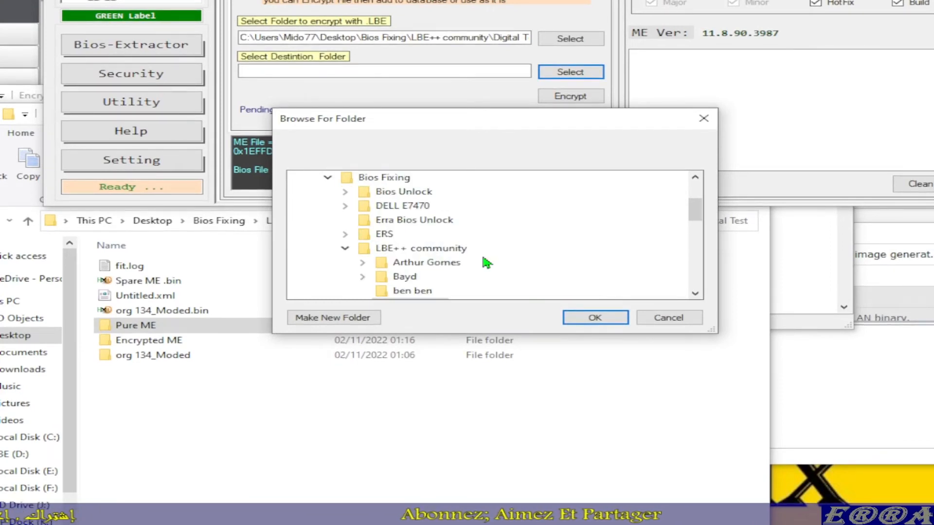
scroll(486, 263, down, 3)
scroll(486, 263, up, 2)
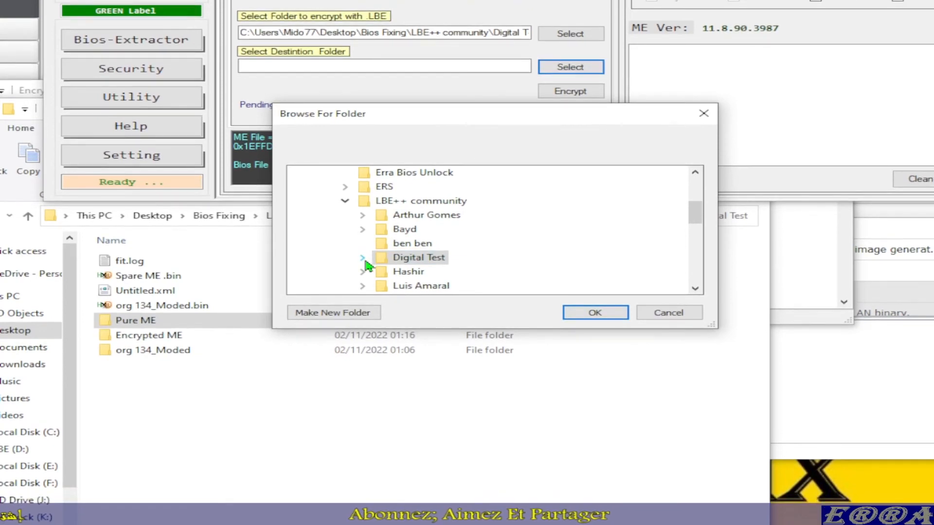
click(363, 258)
scroll(505, 273, down, 1)
click(450, 217)
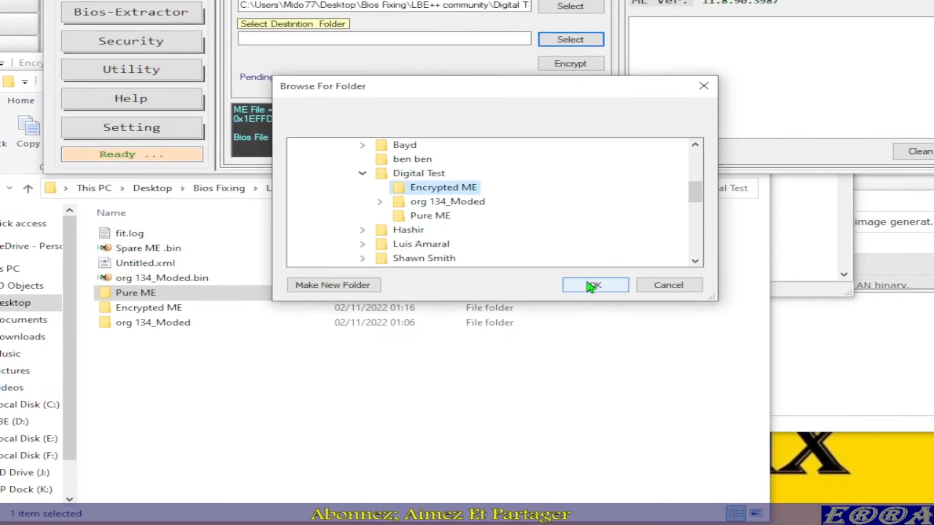
click(595, 335)
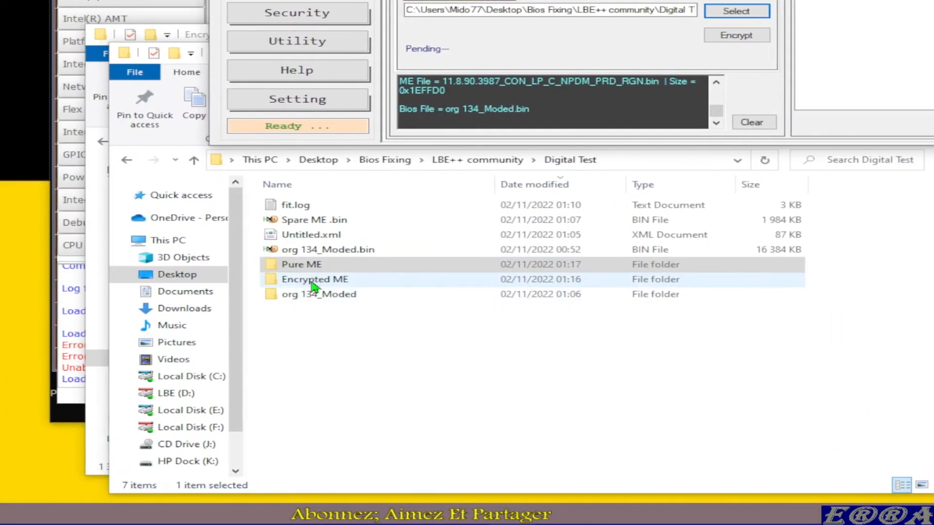
Step: Open the Encrypted ME folder alongside LBE++, encrypt the ME file into it and continue past the exception dialog
double_click(314, 281)
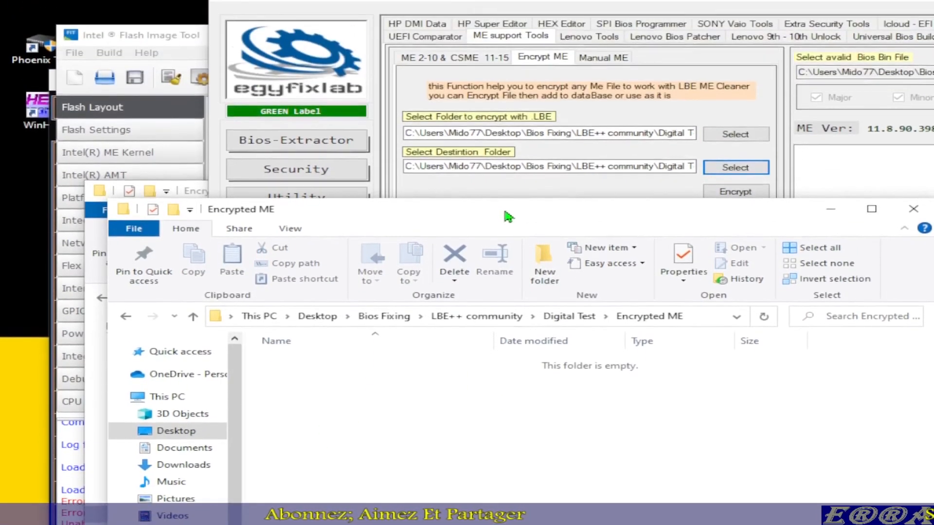
drag(504, 212, 525, 292)
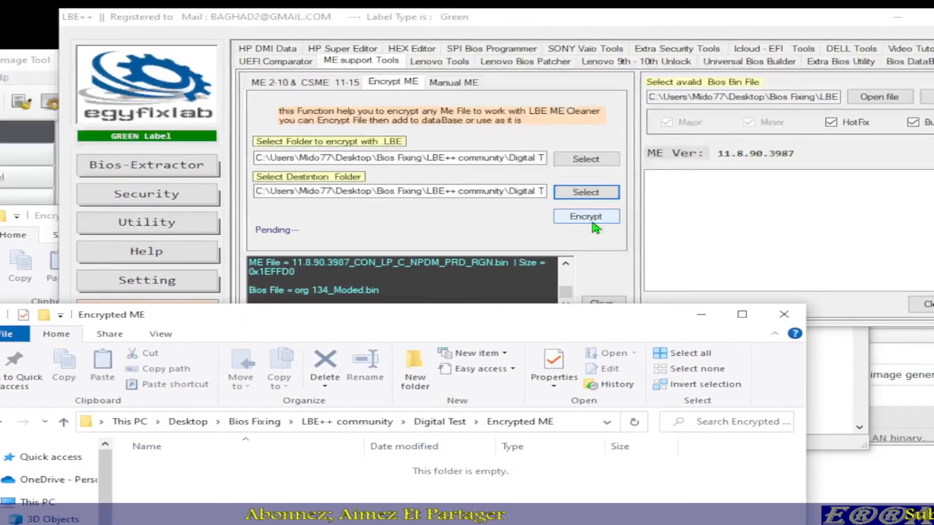
click(742, 196)
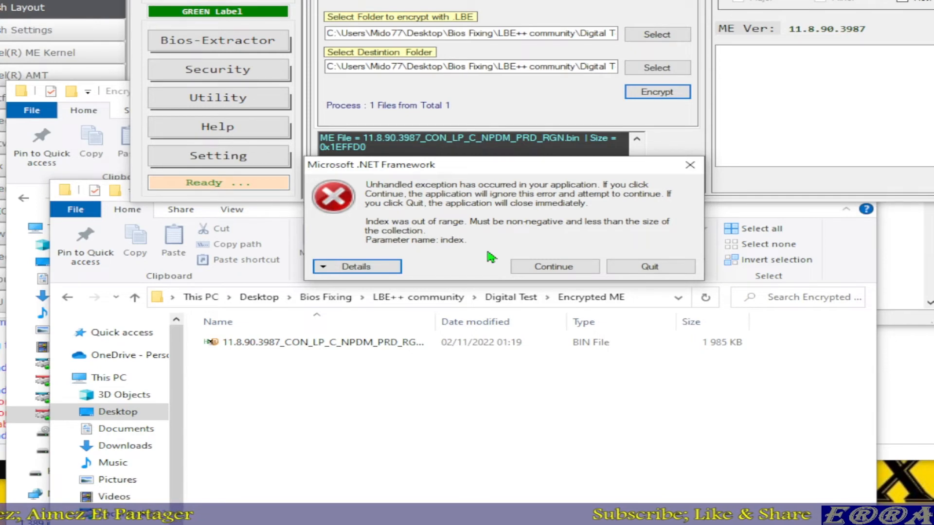
click(555, 268)
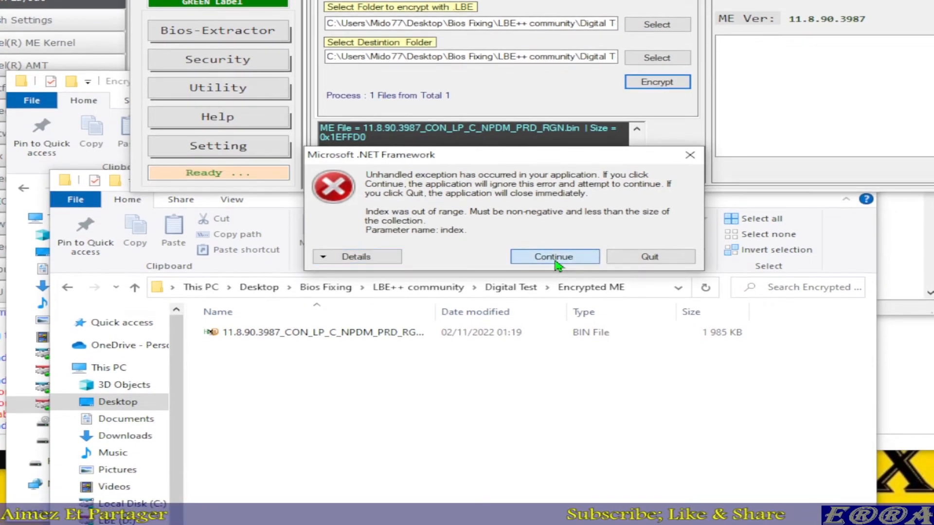
click(532, 259)
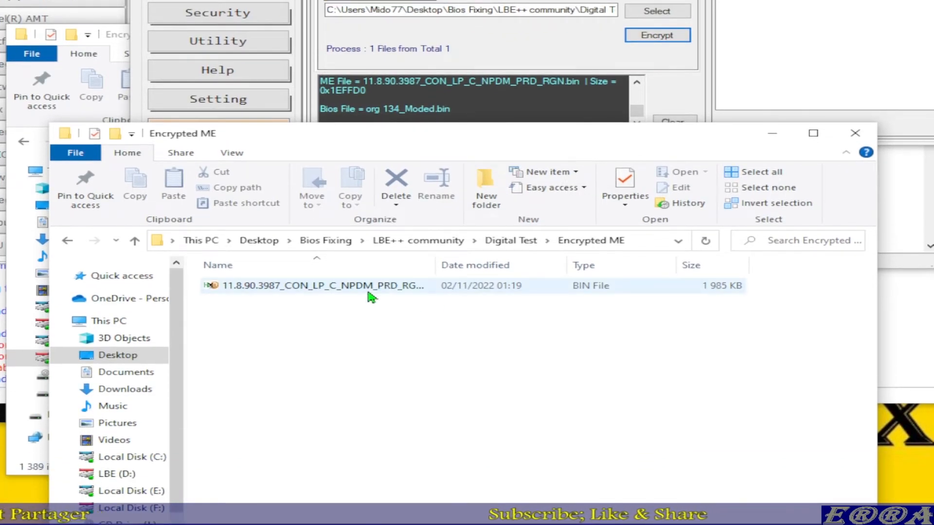
Step: Open the encrypted 11.8.90.3987 ME file in HxD and close the old file of the same name from LBE++\Encrypted-ME
double_click(373, 294)
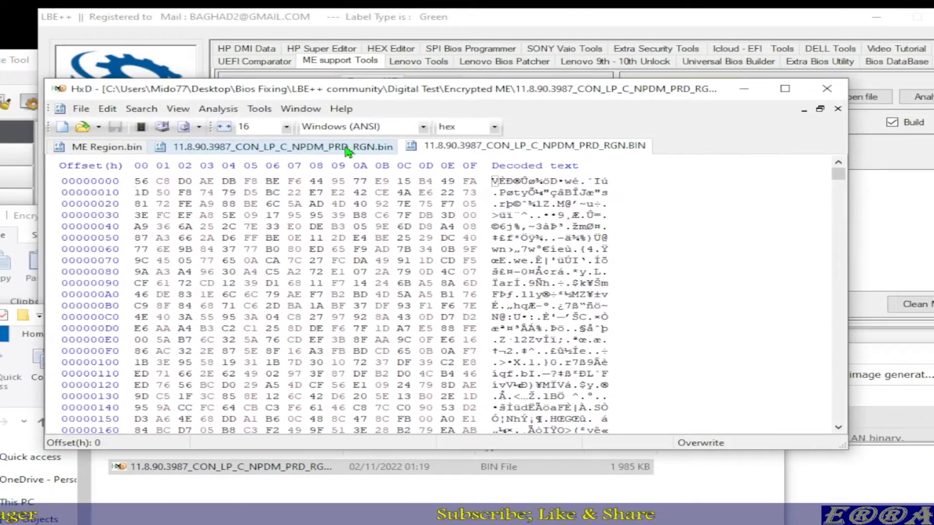
click(348, 148)
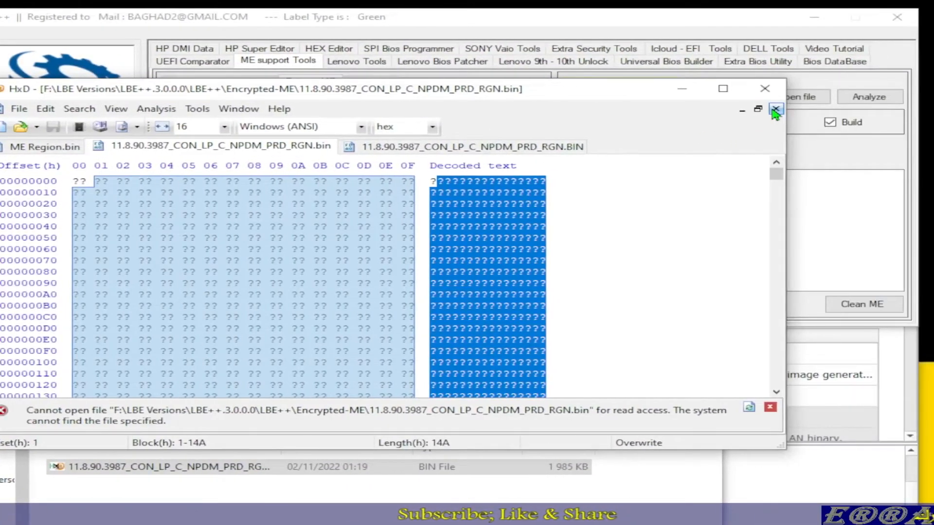
click(878, 108)
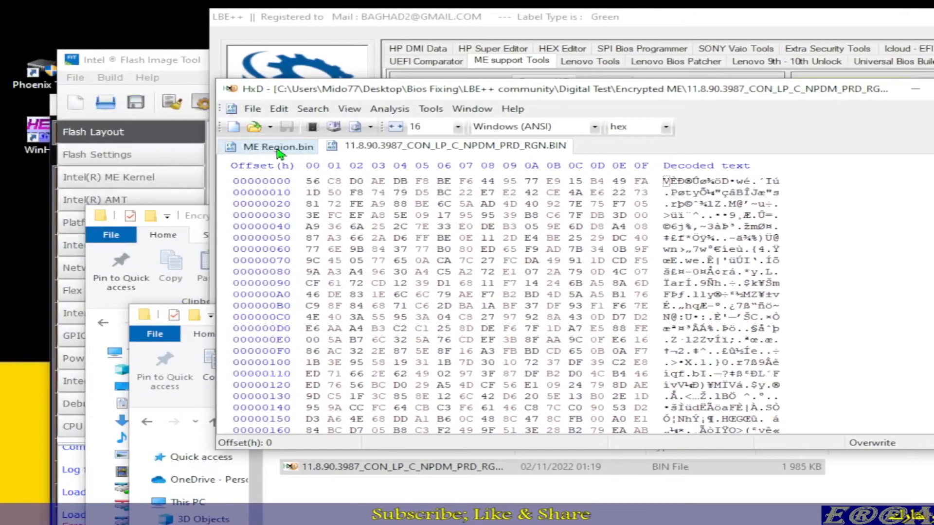
Step: Compare the encrypted 11.8.90.3987 ME file with ME Region.bin in HxD, then close the editor
click(29, 147)
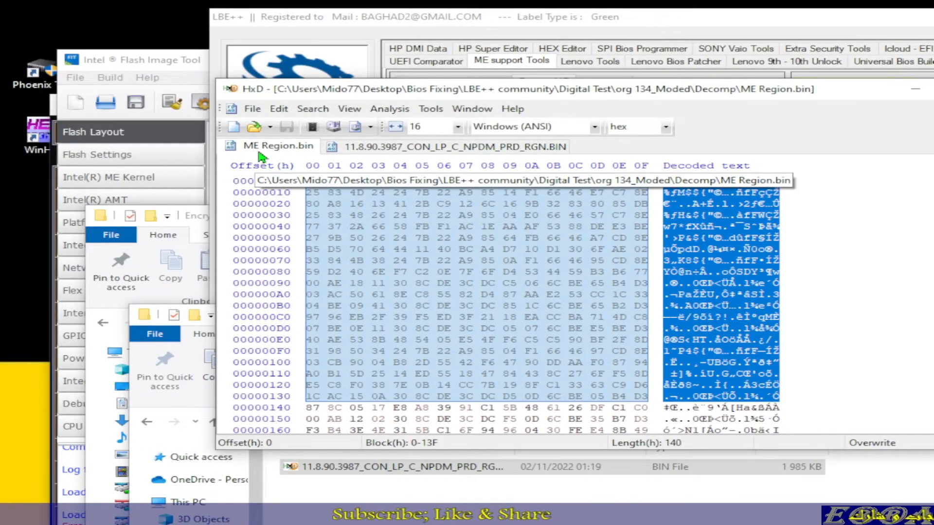
click(457, 147)
click(390, 109)
mouse_move(417, 156)
click(528, 157)
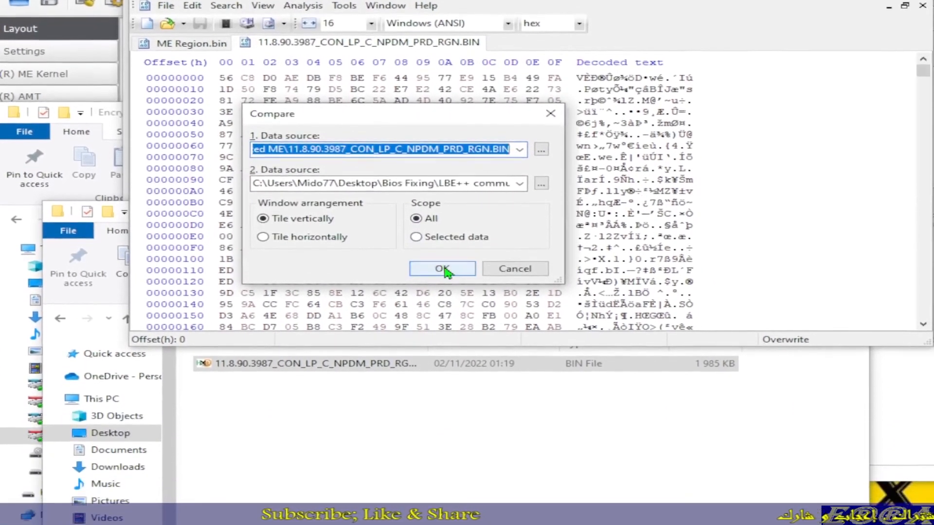
click(470, 361)
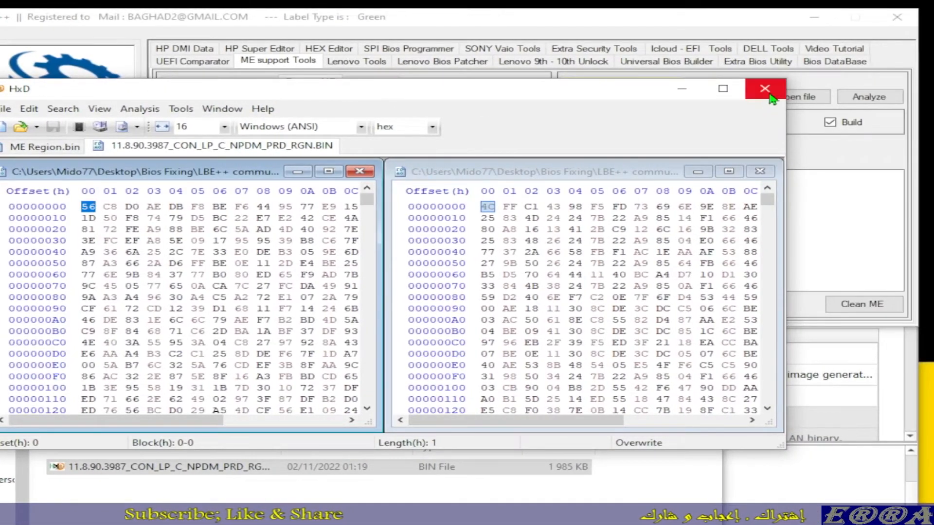
click(771, 91)
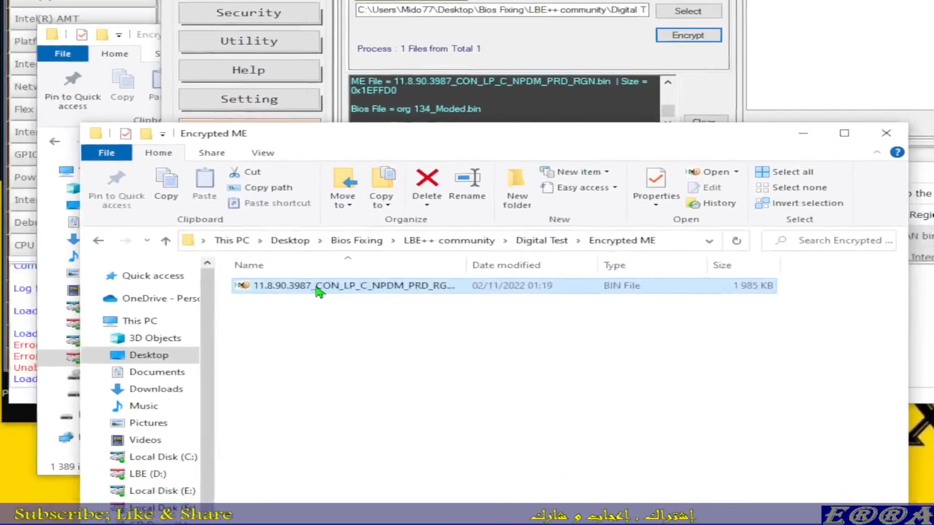
Step: Reopen the encrypted ME file in HxD to check its bytes and close it again
right_click(319, 291)
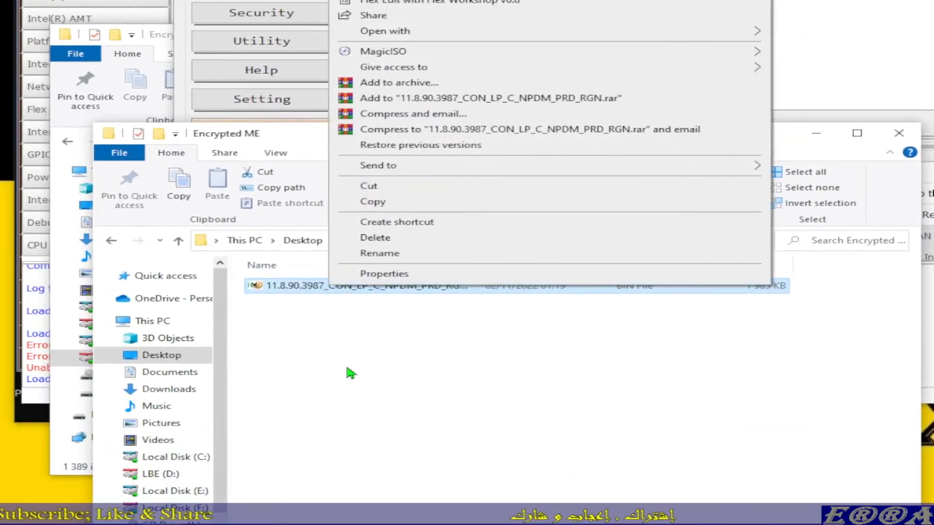
click(338, 335)
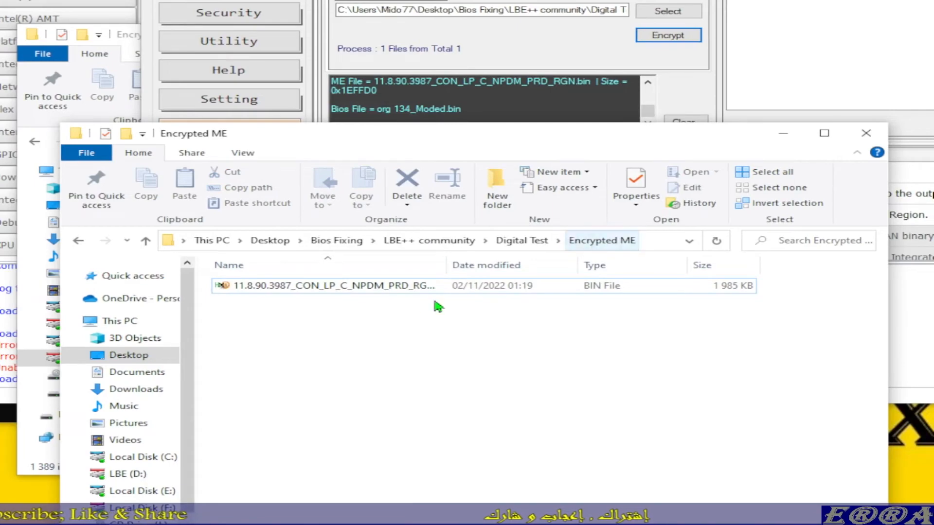
double_click(362, 291)
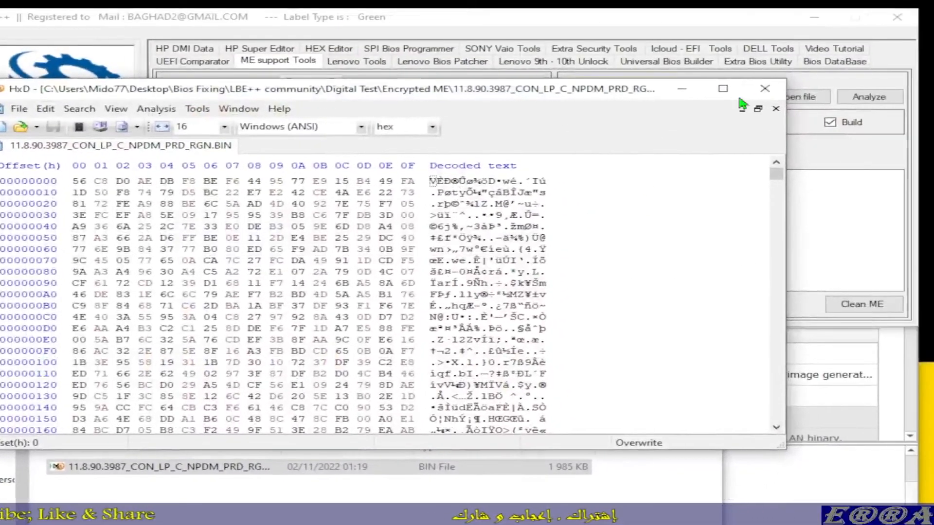
click(765, 88)
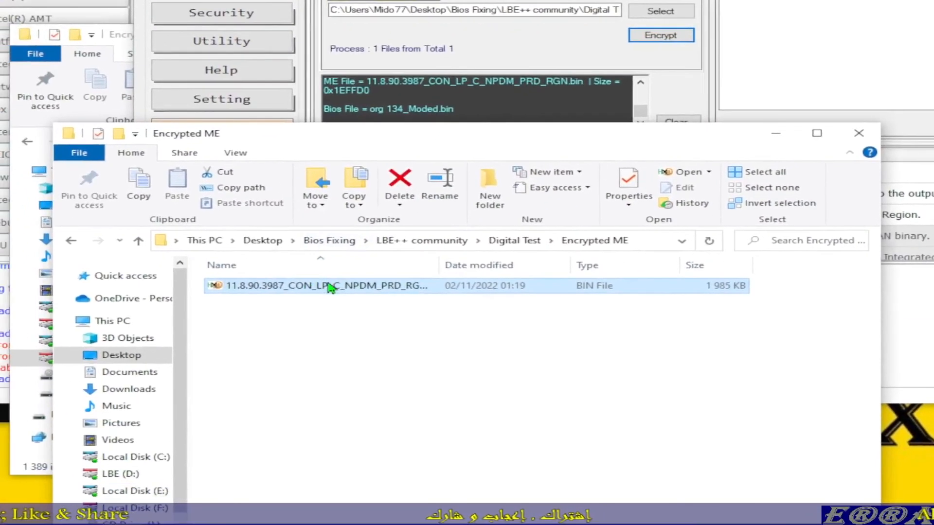
Step: Copy the encrypted 11.8.90.3987 ME file into F:\LBE Versions\LBE++.3.0.0.0\LBE++\Encrypted-ME
right_click(329, 287)
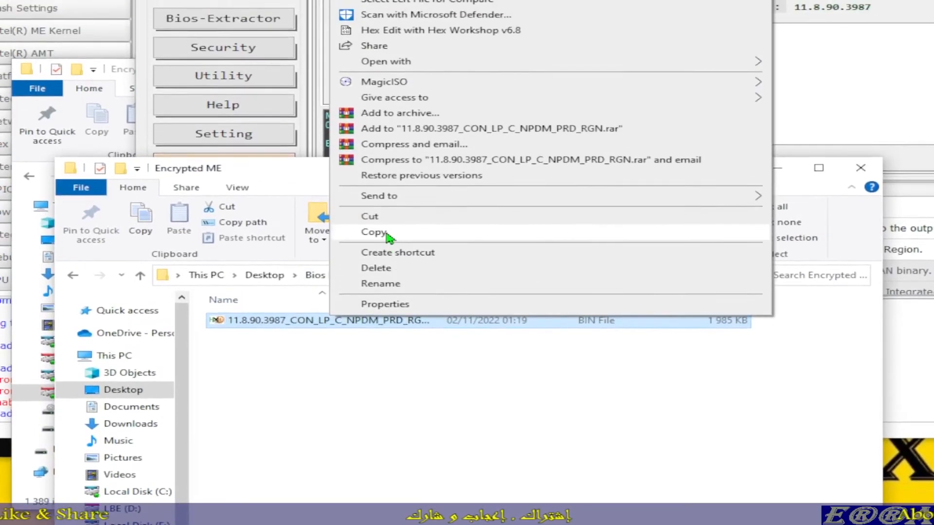
click(384, 200)
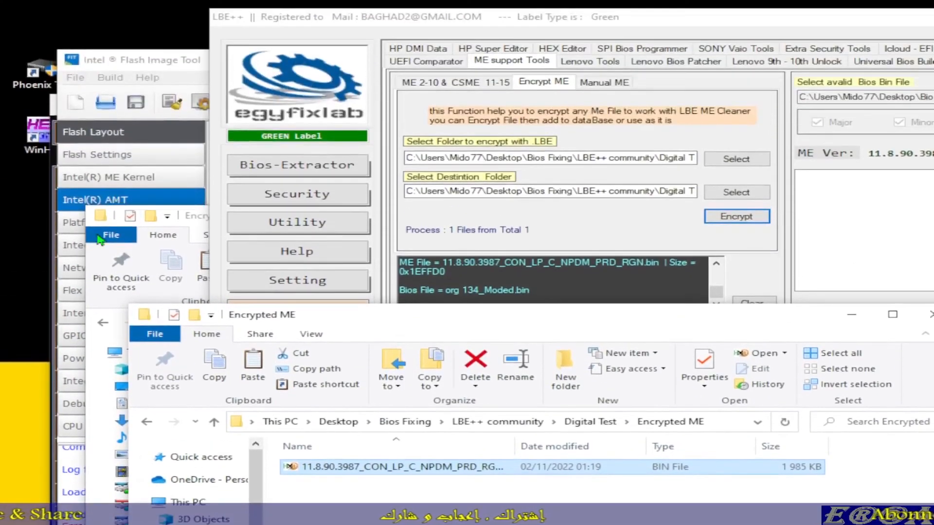
click(94, 247)
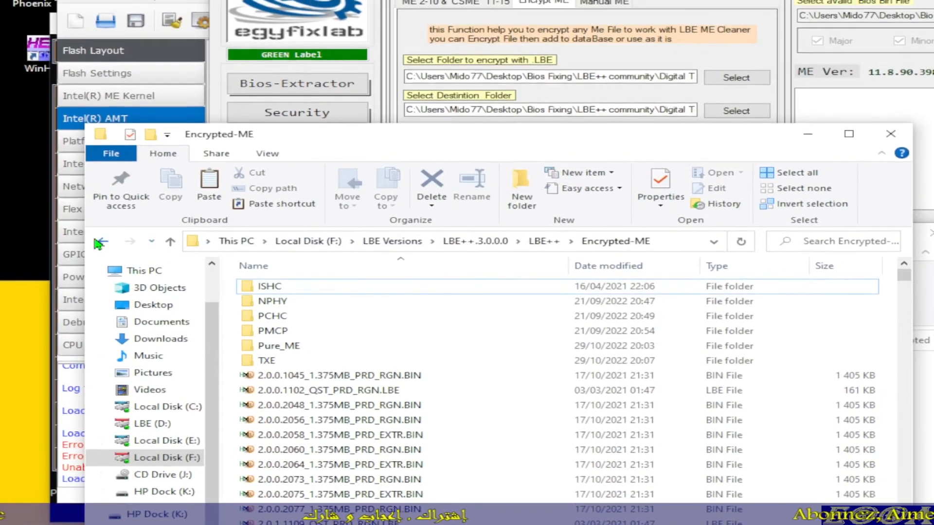
click(84, 237)
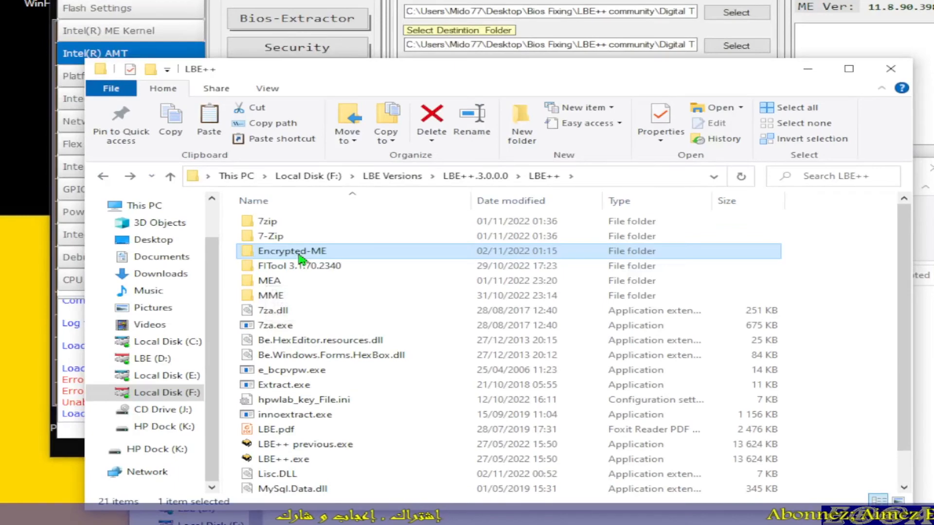
double_click(316, 316)
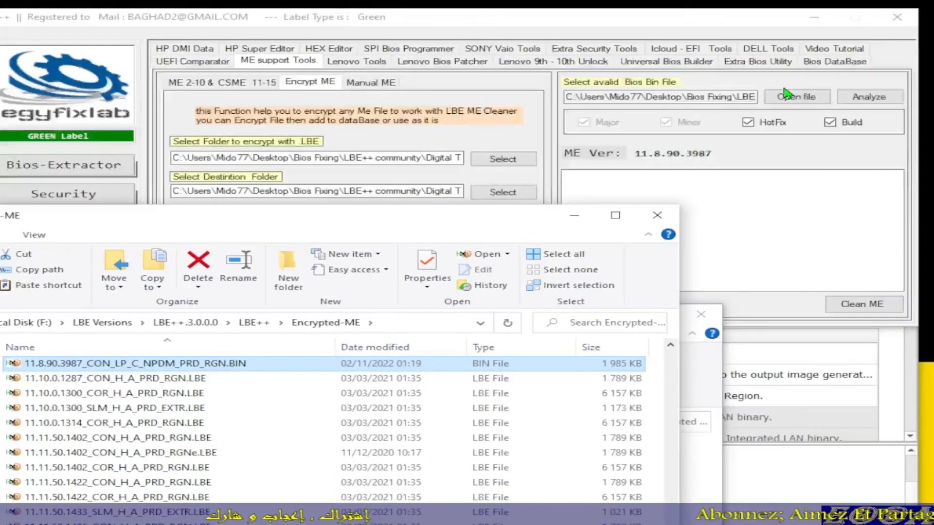
Step: Reload org 134_Moded.bin in LBE++'s ME cleaner, select 11.8.90.3987_CON_LP_C_NPDM_PRD_RGN.BIN and close the Encrypted-ME folder window
click(789, 94)
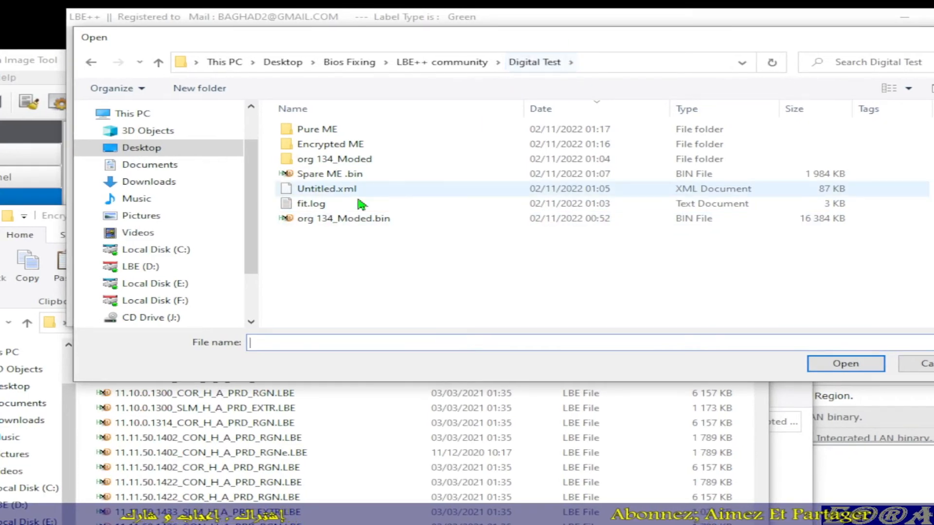
double_click(341, 228)
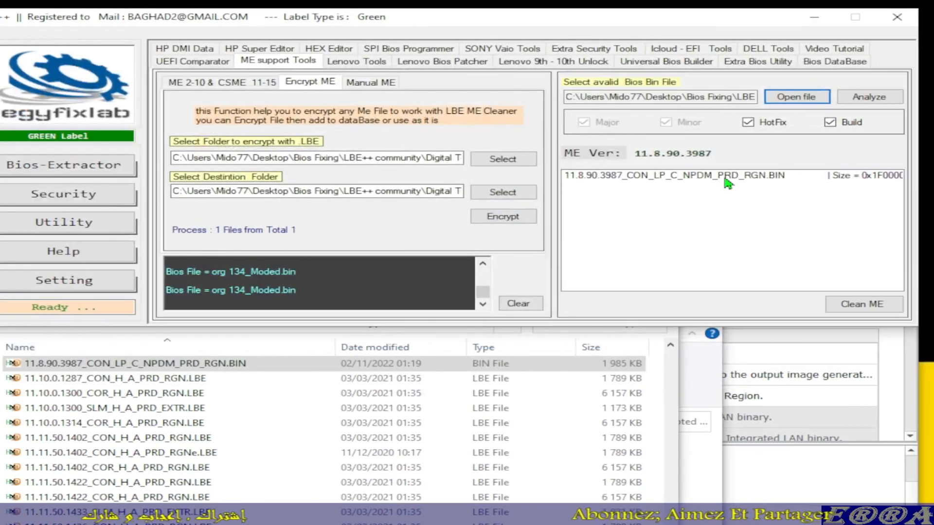
click(727, 176)
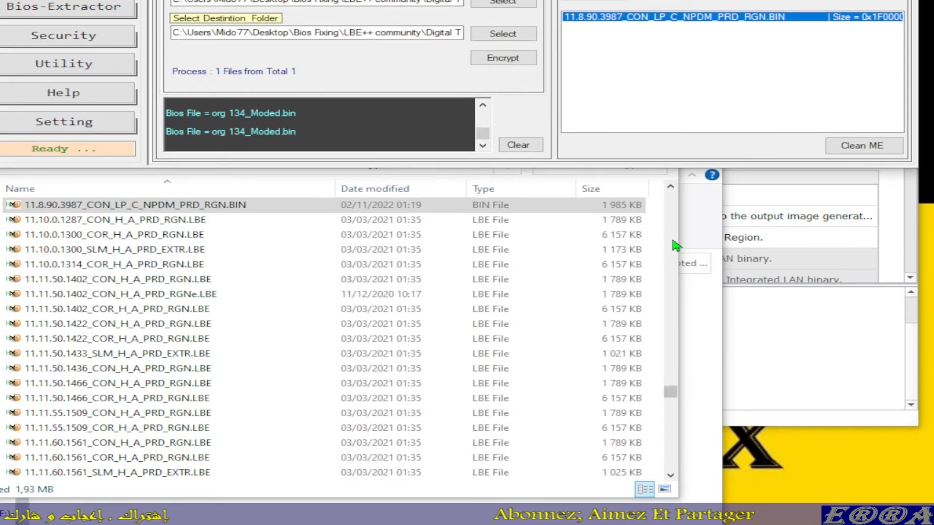
click(672, 219)
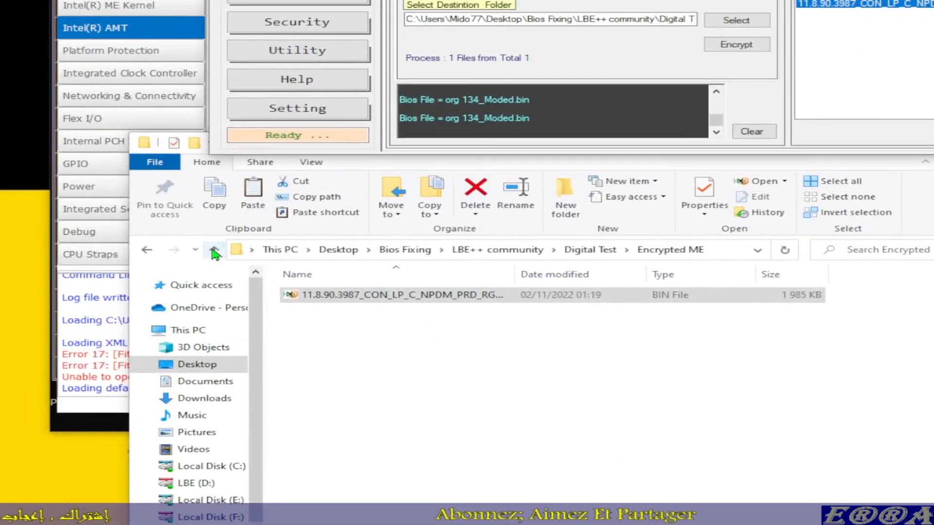
Step: Return to the Digital Test folder, inspect Spare ME .bin in HxD and delete that file
click(214, 252)
click(214, 252)
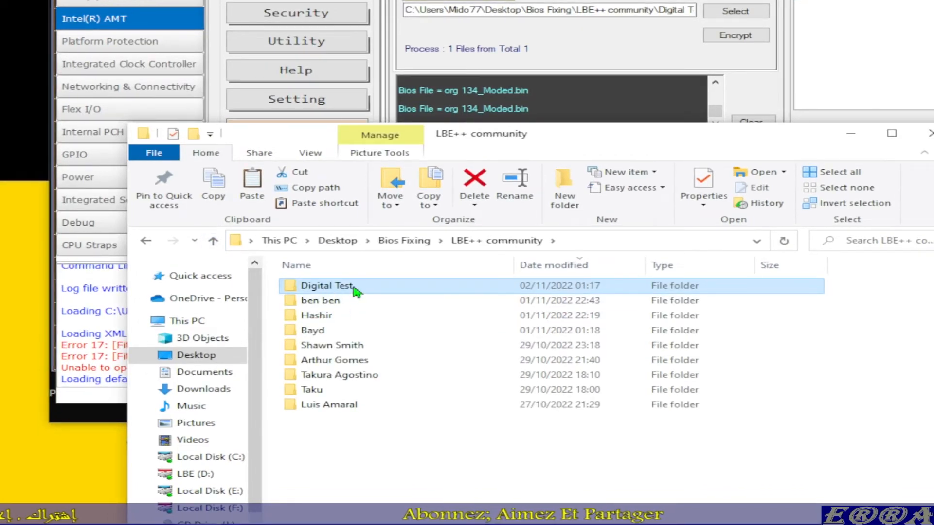
double_click(357, 291)
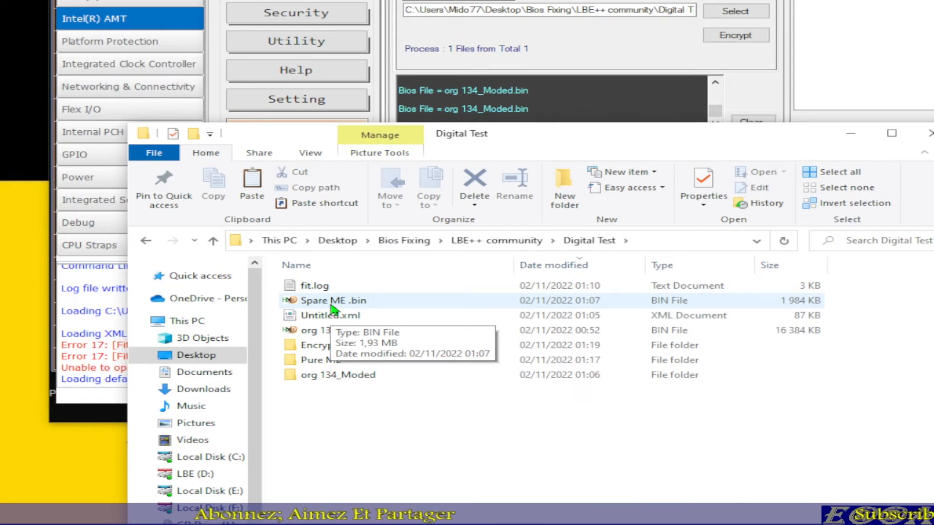
double_click(332, 304)
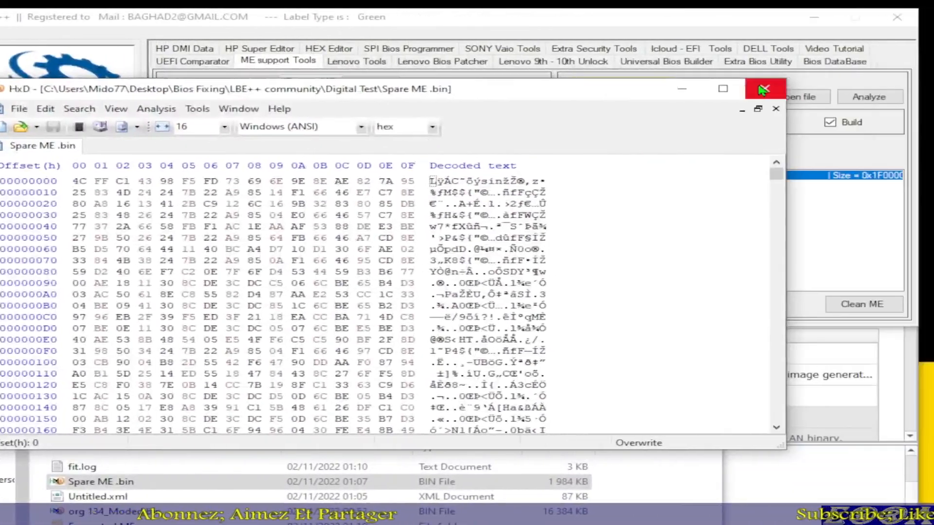
click(766, 88)
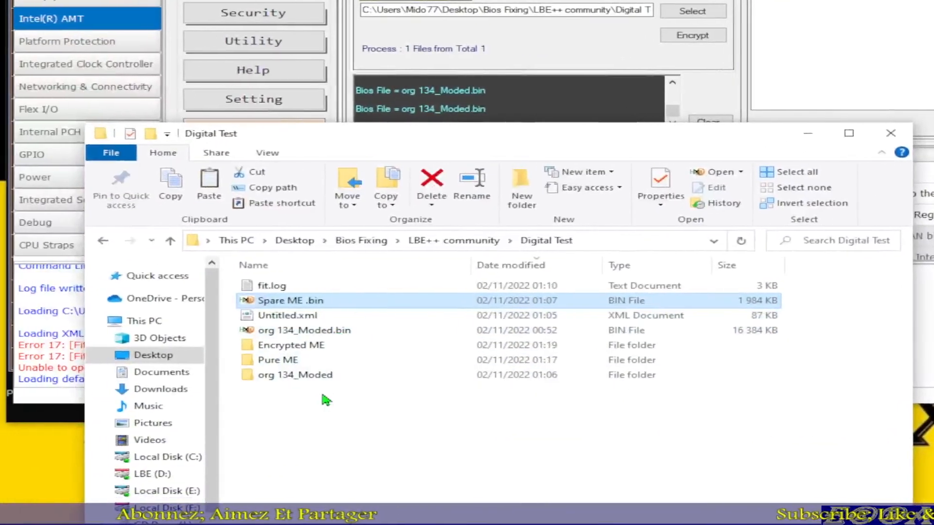
key(Delete)
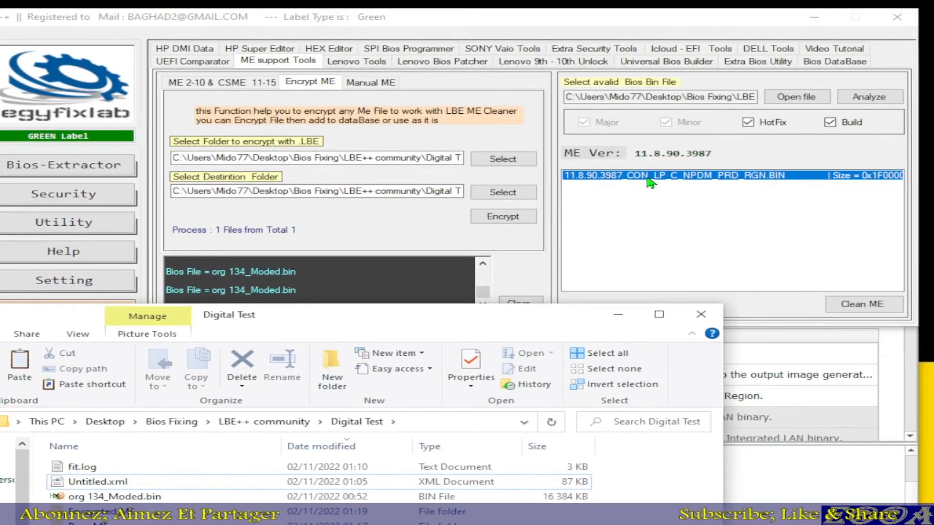
Step: Switch to LBE++, open its Manual ME tools and launch FITool 11.8.65.3606 for the selected 11.8.90.3987 ME file
click(651, 183)
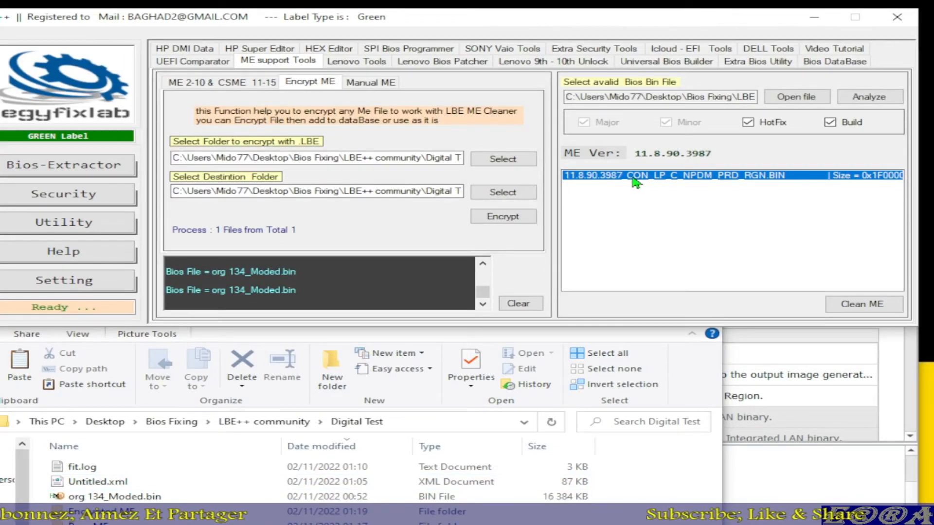
click(371, 82)
double_click(246, 158)
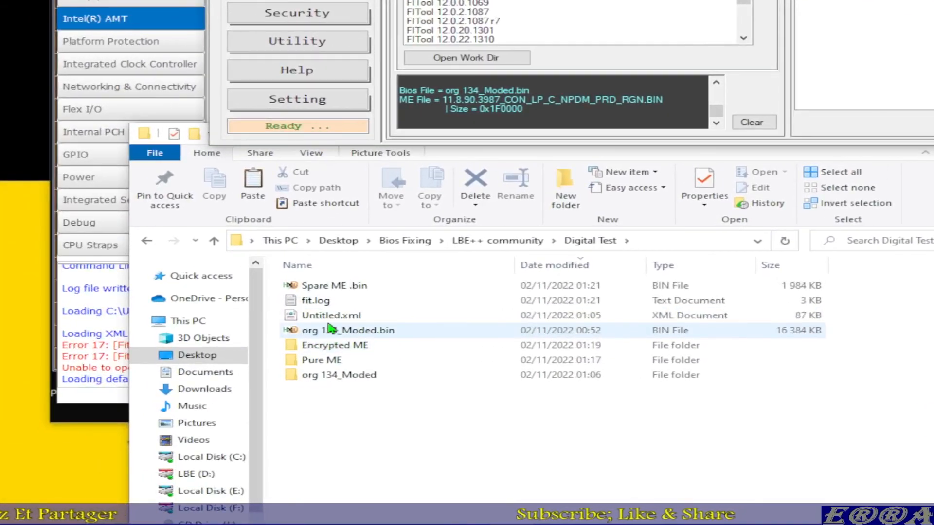
Step: Open Spare ME .bin from the Digital Test folder in HxD, examine its partition table bytes and close it
double_click(324, 290)
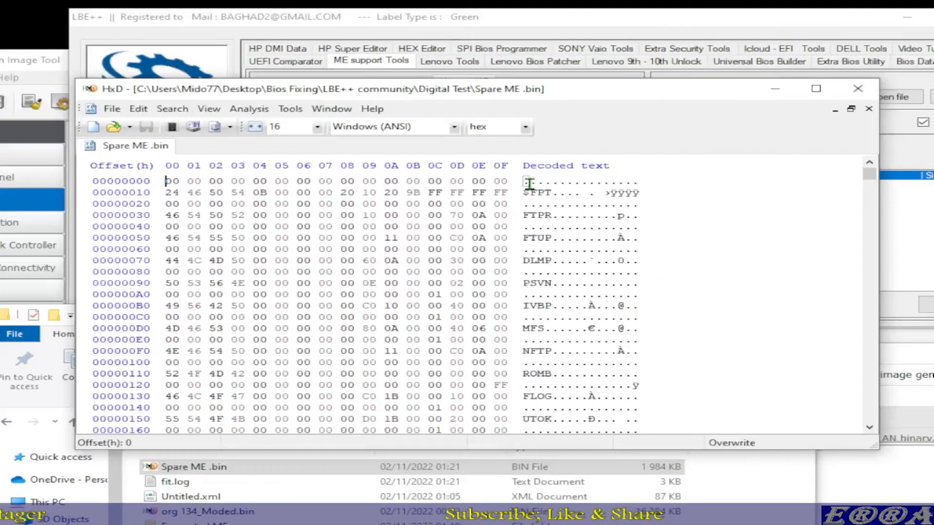
drag(665, 0, 779, 205)
drag(591, 341, 590, 267)
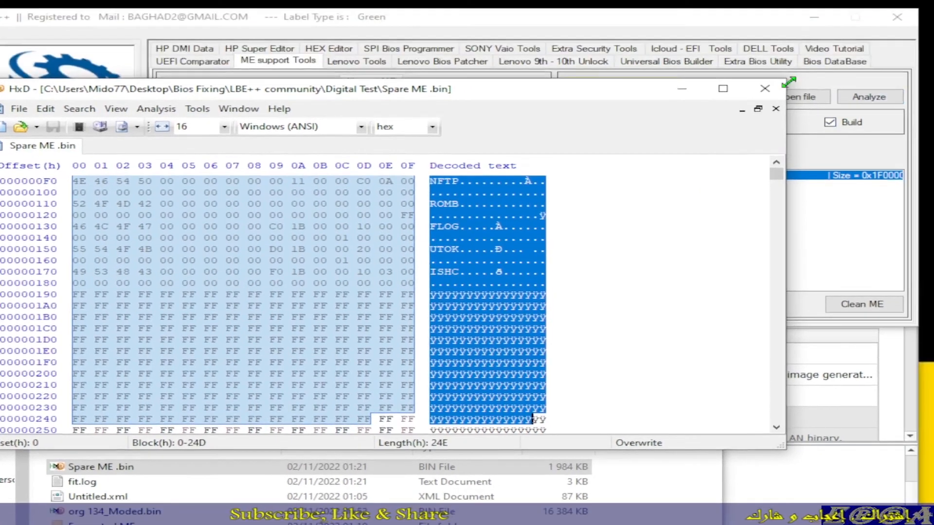
click(811, 16)
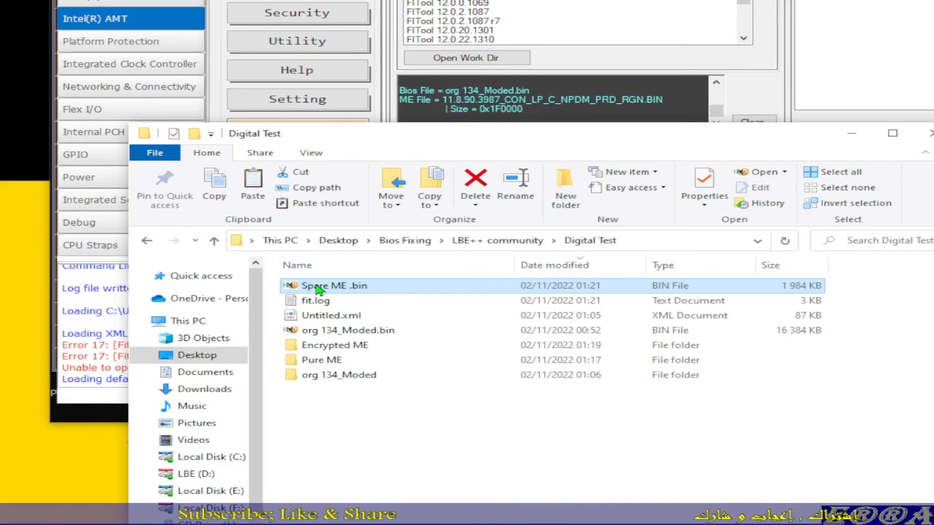
Step: Move Spare ME .bin into the org 134_Moded folder and from there into its Decomp subfolder
drag(317, 289, 321, 379)
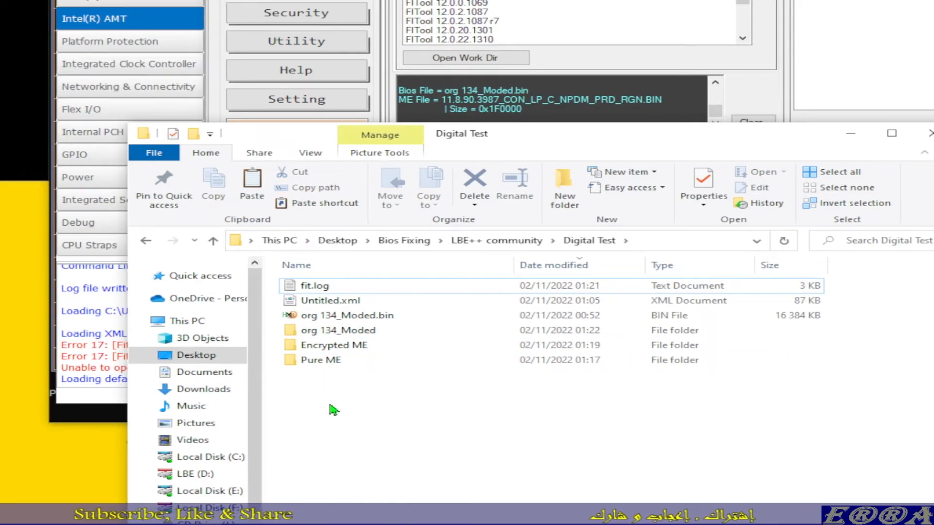
double_click(329, 335)
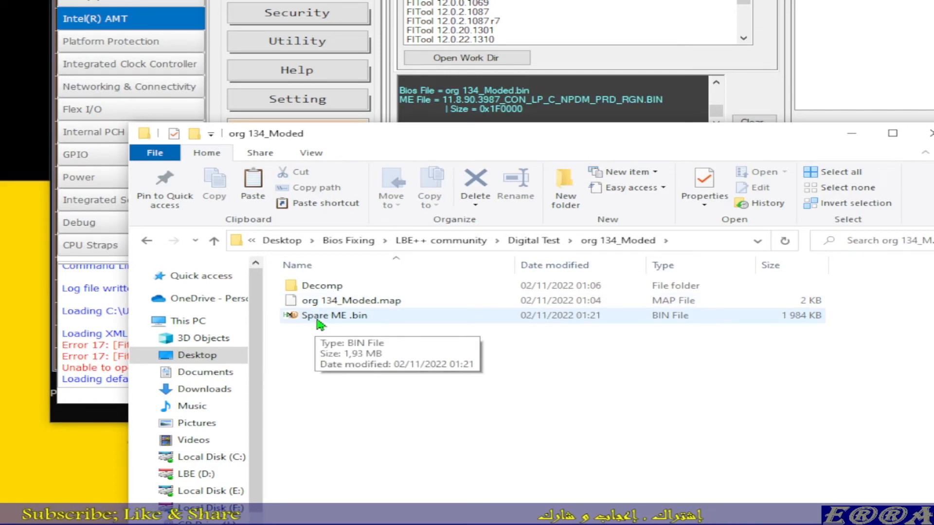
click(214, 240)
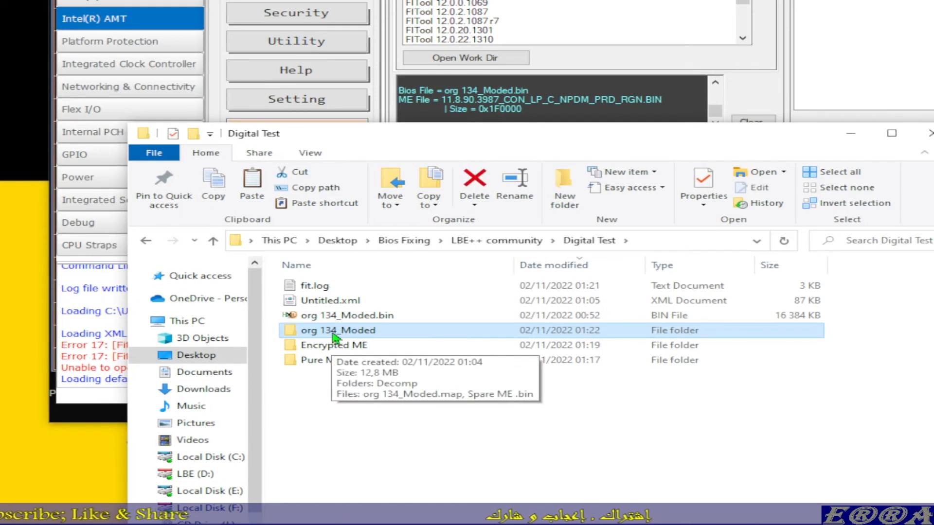
double_click(332, 334)
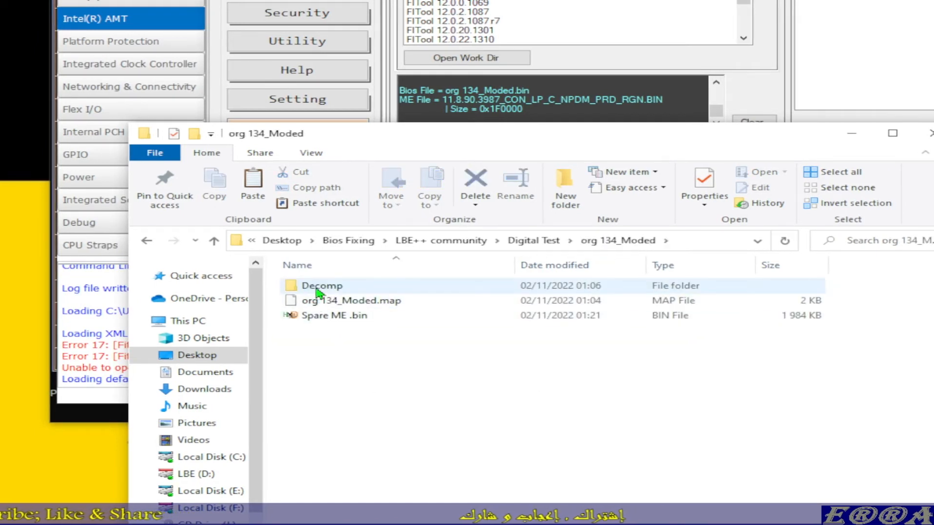
click(321, 318)
drag(321, 321, 324, 291)
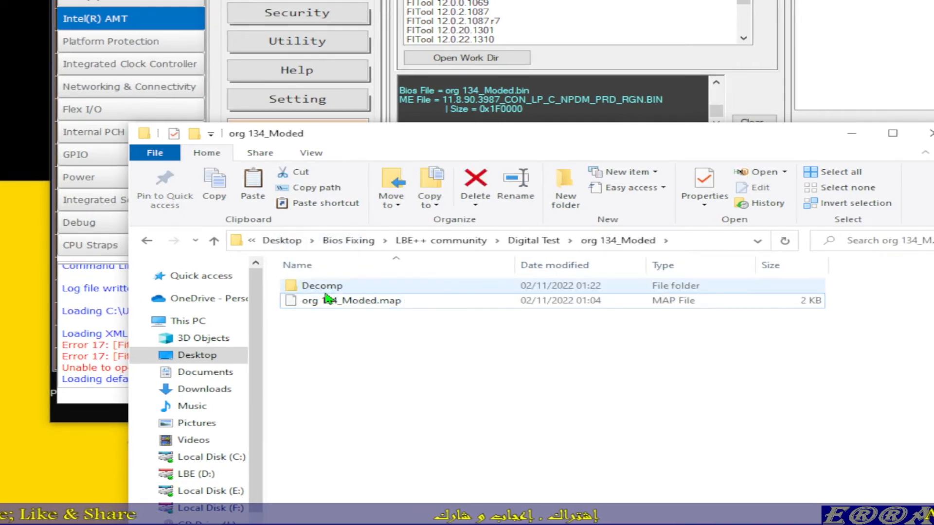
Step: In the Decomp folder, cut the base name from the original ME Region.bin, leaving only the .bin extension
double_click(323, 290)
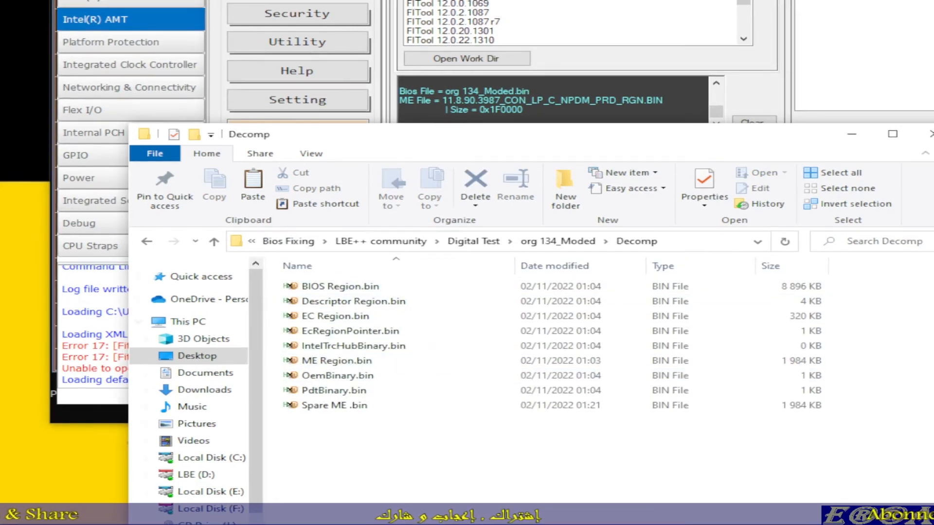
click(92, 223)
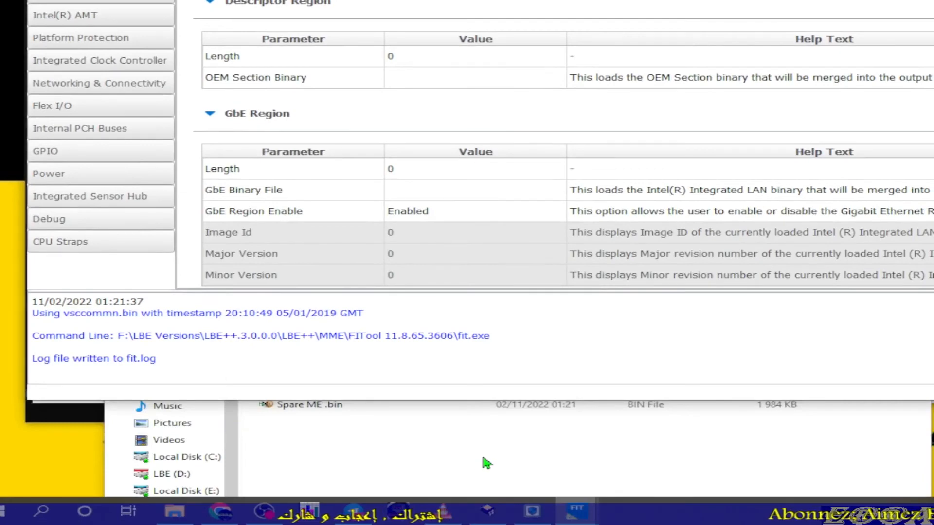
click(485, 463)
click(331, 363)
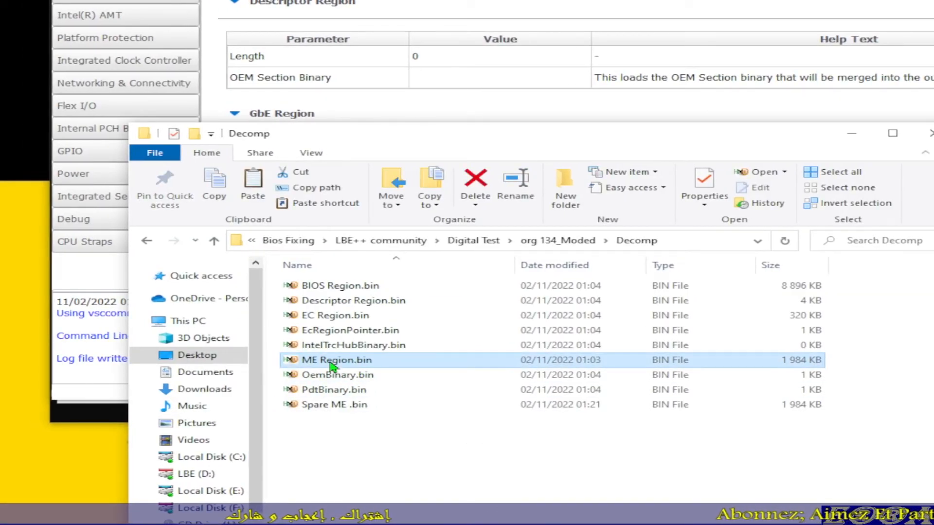
click(331, 364)
key(ctrl+x)
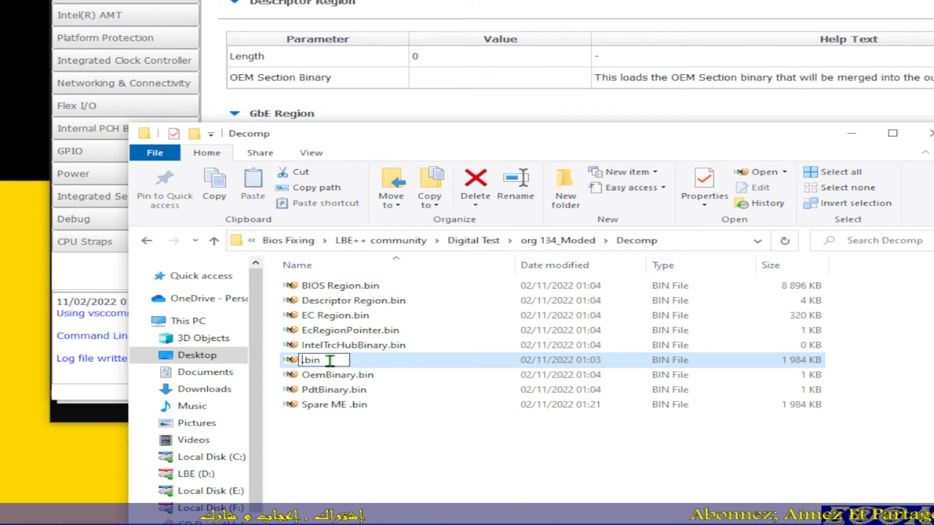
Step: Rename Spare ME .bin in the Decomp folder as ME Region.bin
click(337, 410)
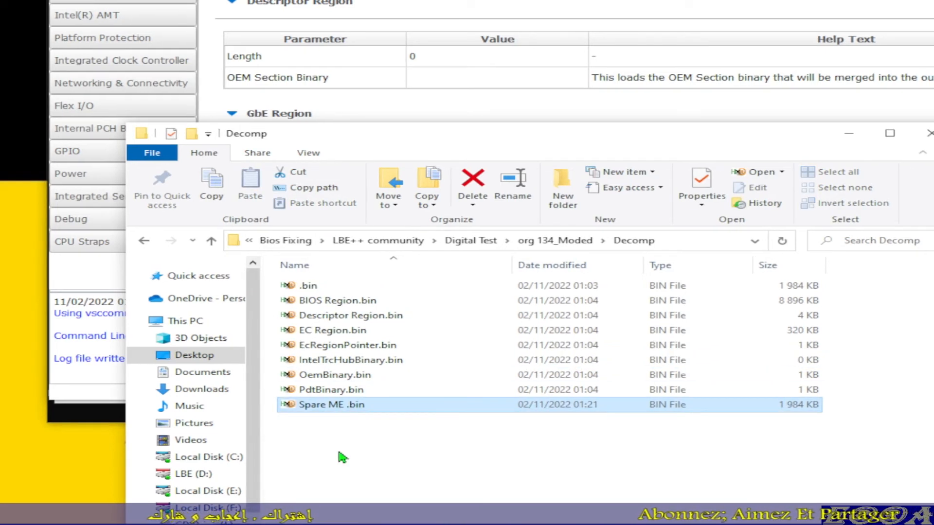
key(F2)
key(ctrl+v)
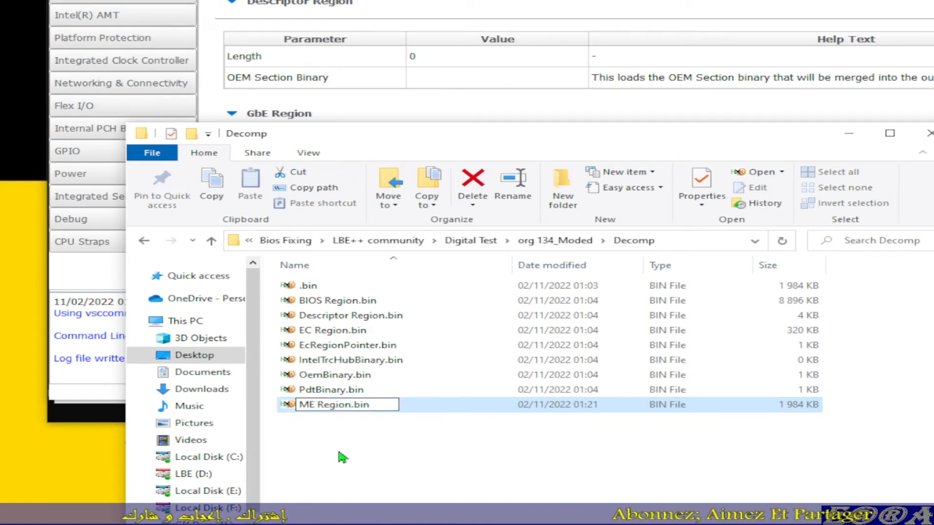
key(Return)
click(343, 457)
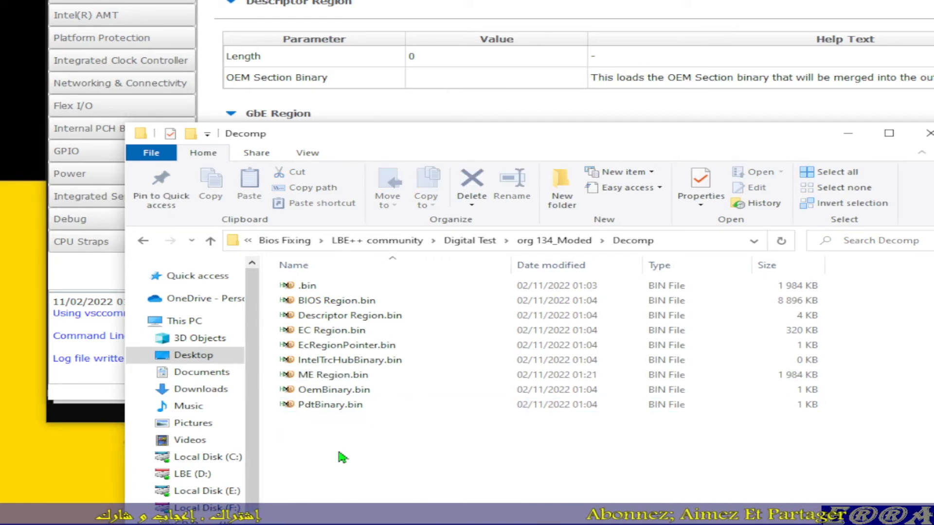
click(331, 291)
Step: Return to the Digital Test folder and load Untitled.xml in Intel Flash Image Tool
click(213, 247)
click(213, 247)
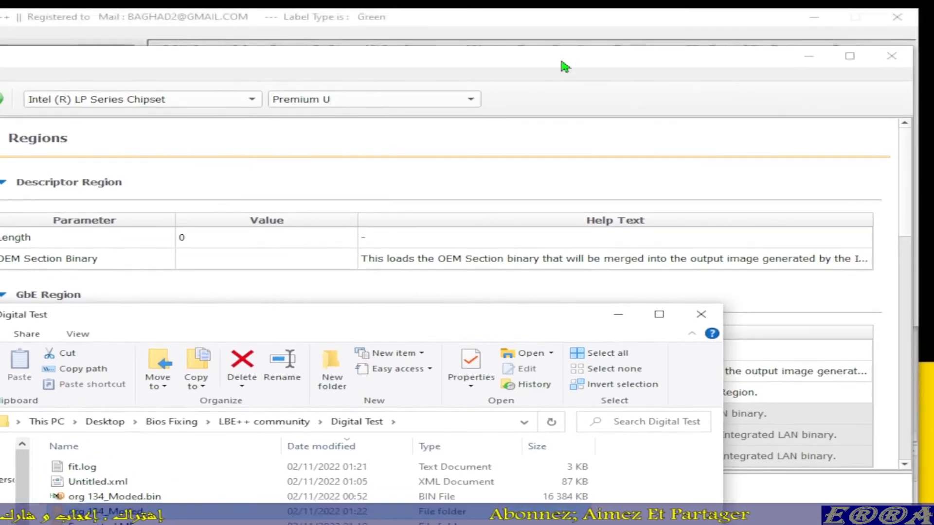
click(562, 62)
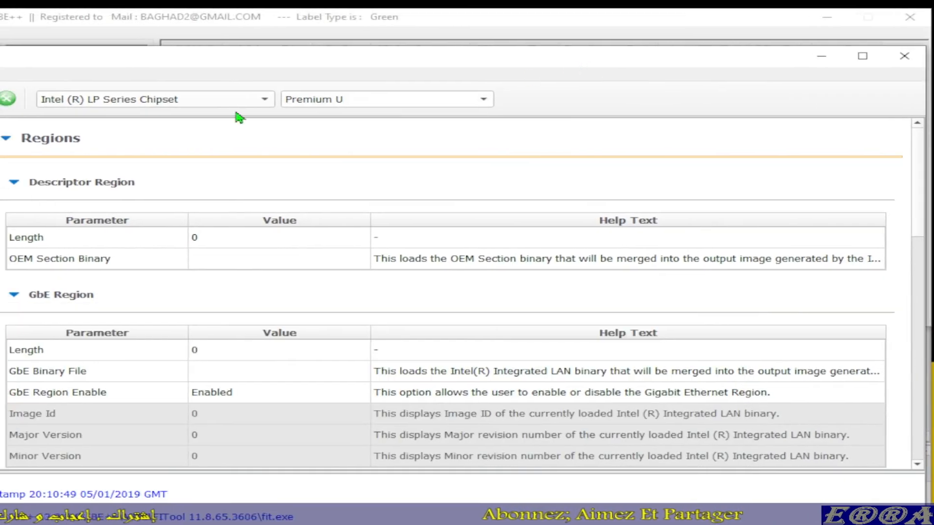
click(69, 74)
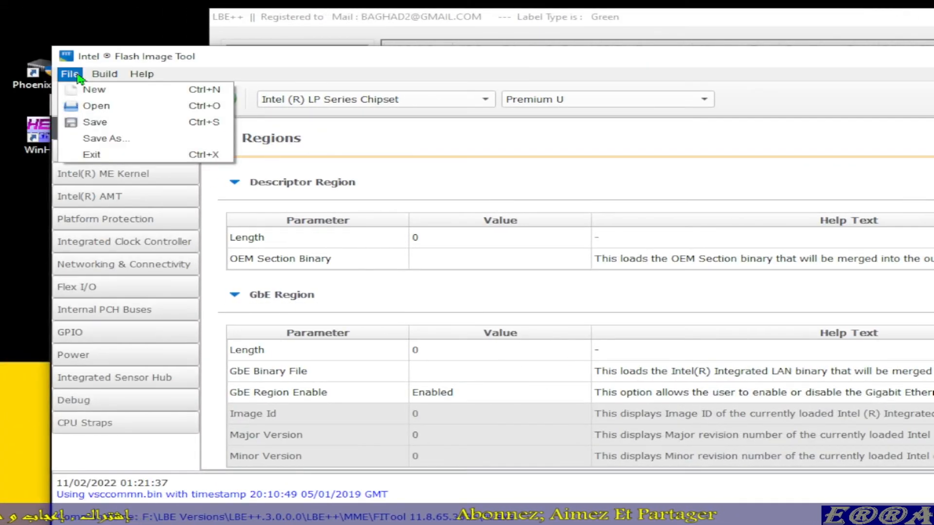
click(97, 106)
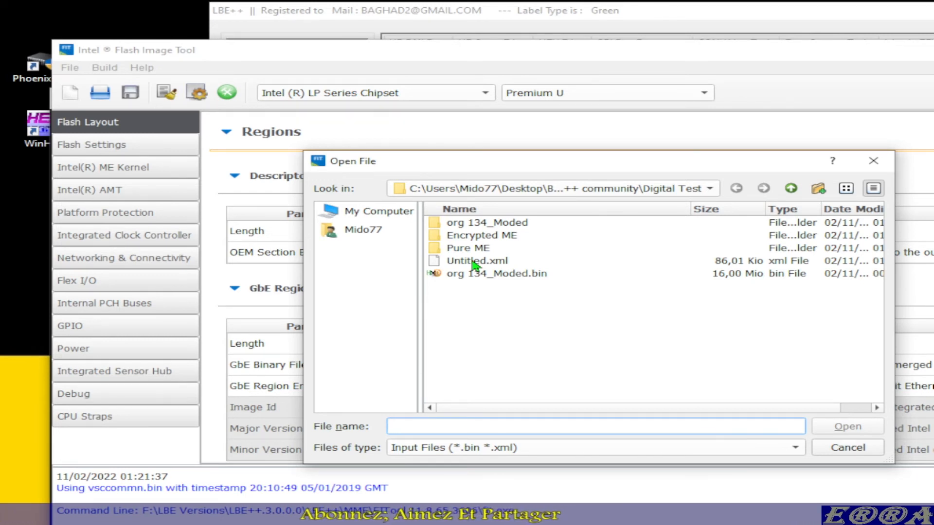
double_click(474, 263)
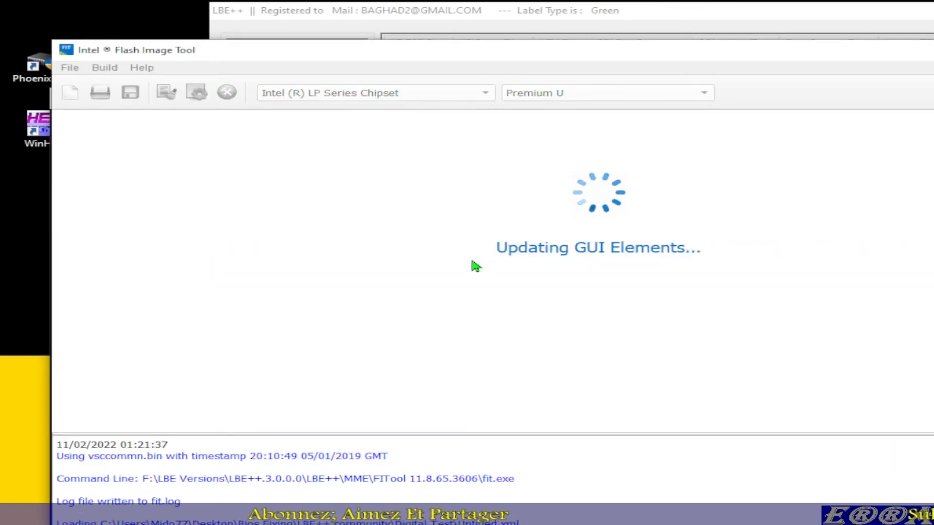
Step: Build the full flash image from the loaded configuration and select the resulting outimage.bin in the Digital Test folder
click(493, 483)
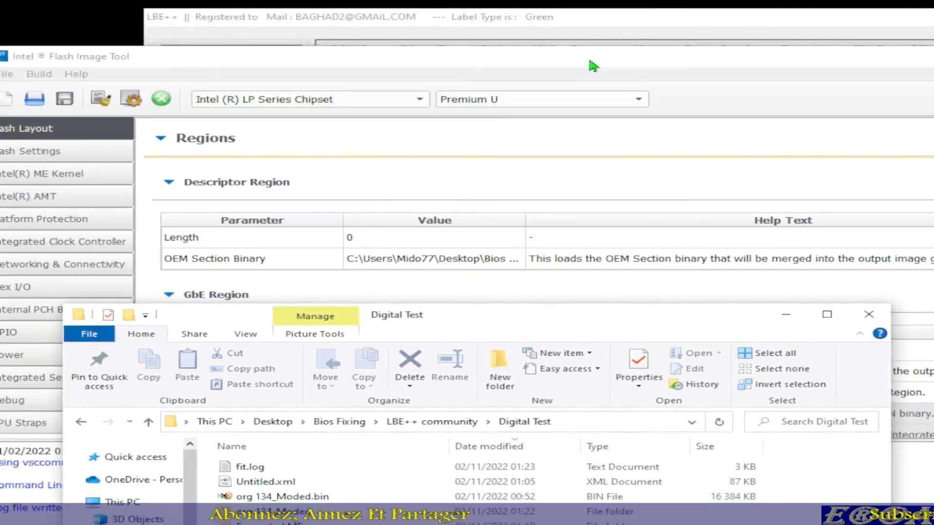
click(590, 16)
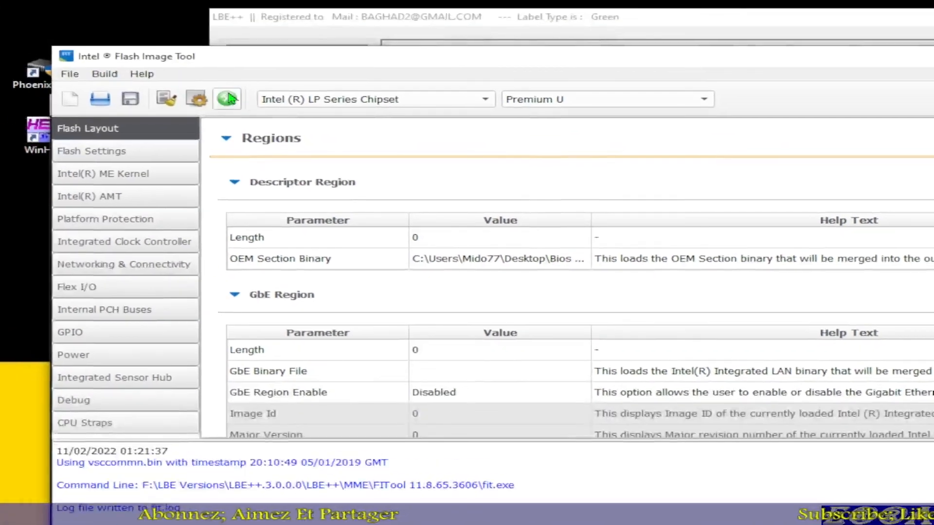
click(227, 98)
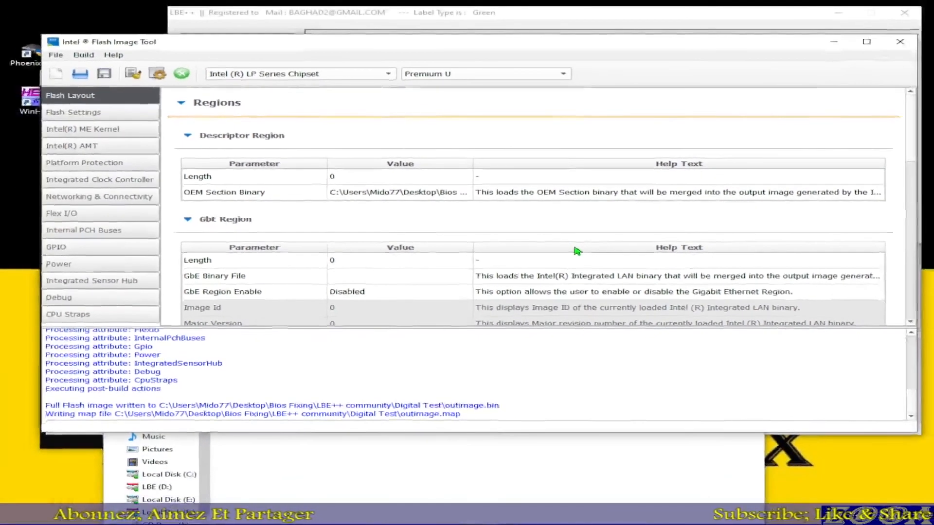
click(537, 465)
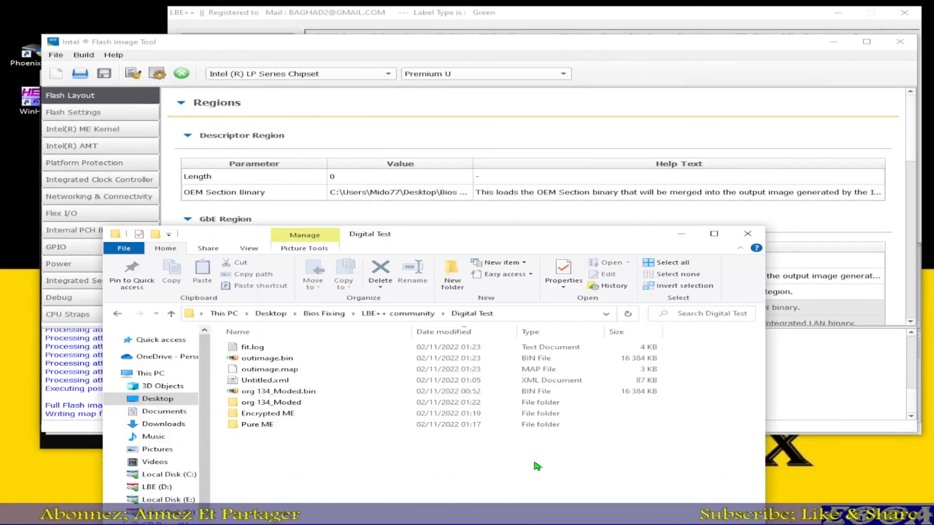
click(262, 360)
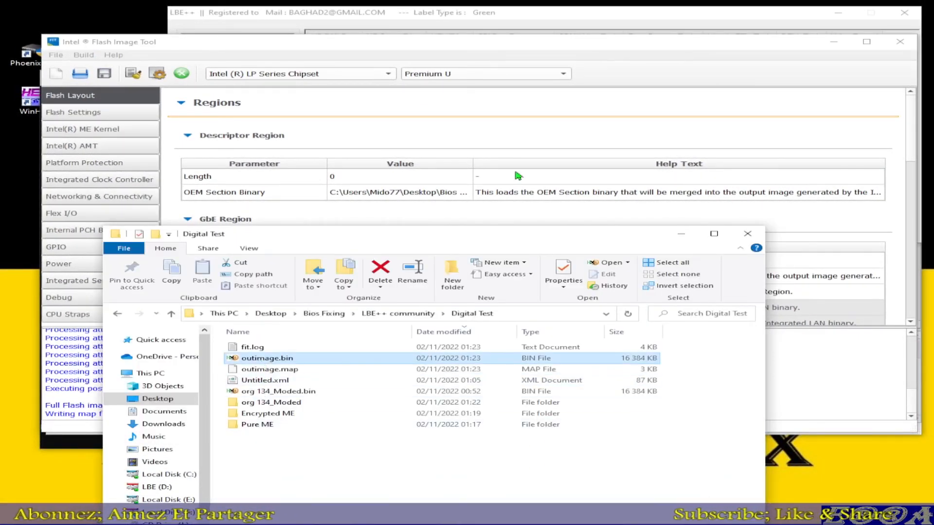
Step: Switch to LBE++ and load outimage.bin from the Digital Test folder as the BIOS file
click(562, 20)
click(822, 73)
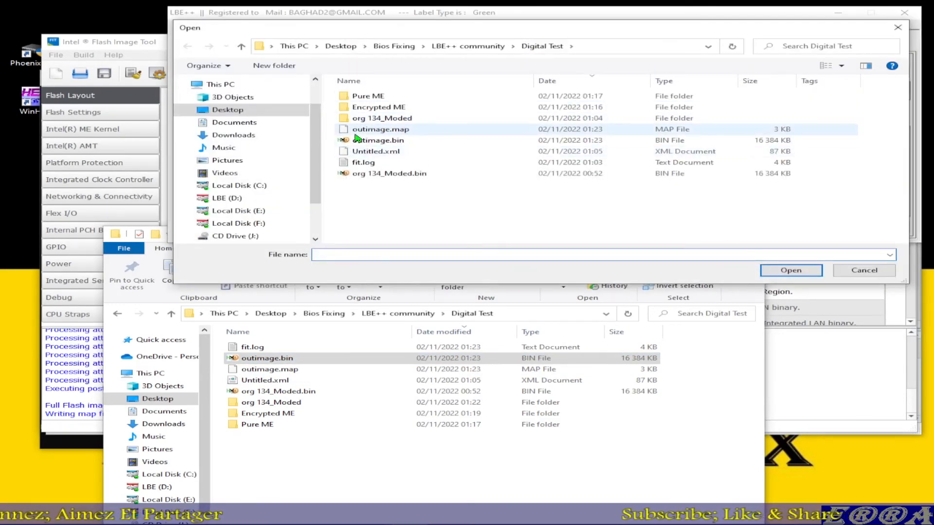
click(371, 141)
double_click(371, 141)
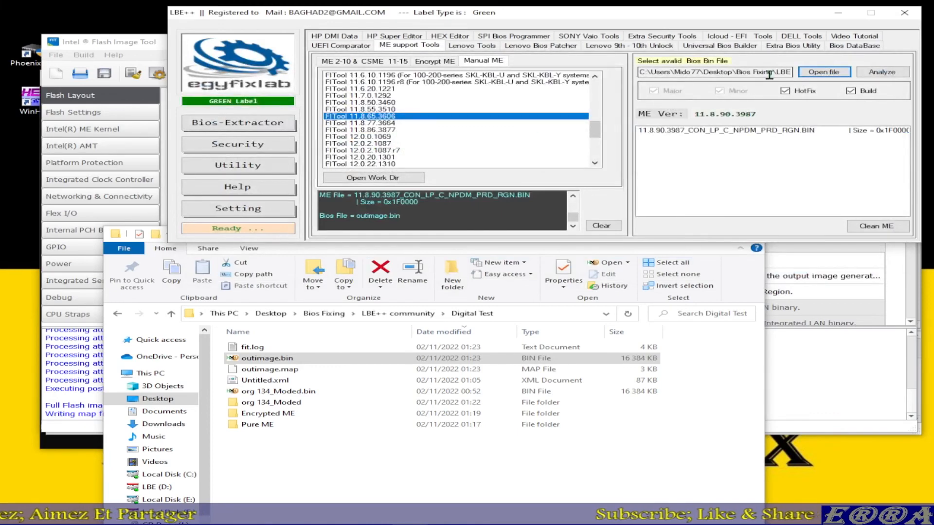
Step: Analyze outimage.bin with ME Analyzer using default options and examine its ME version and file system state
click(883, 73)
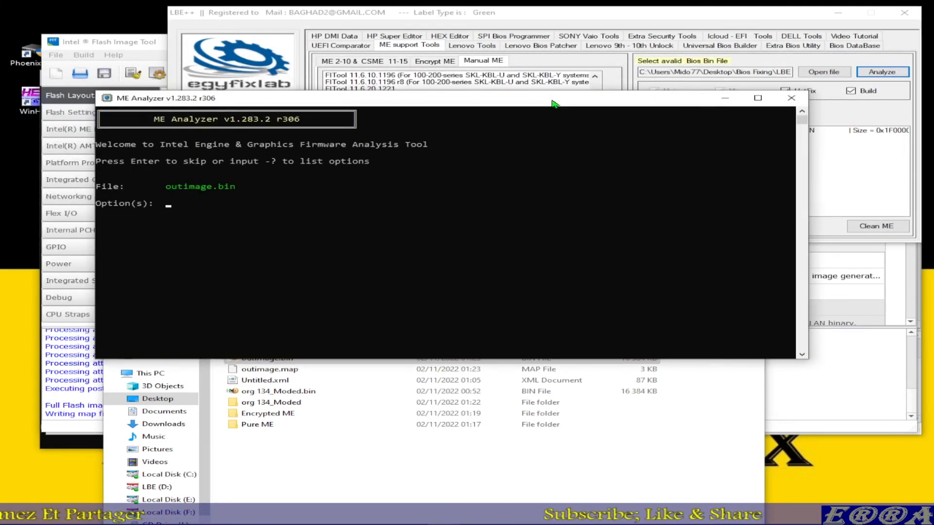
key(Return)
scroll(437, 244, up, 4)
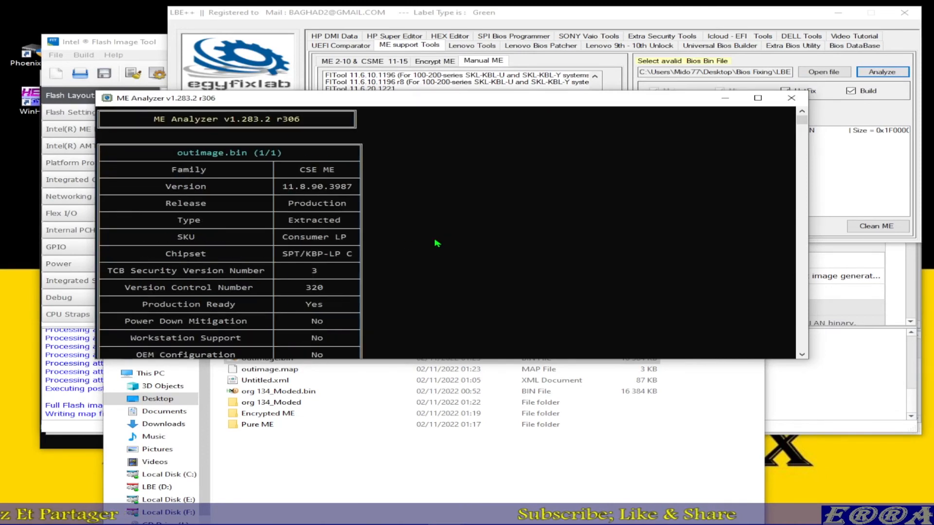
drag(281, 186, 345, 198)
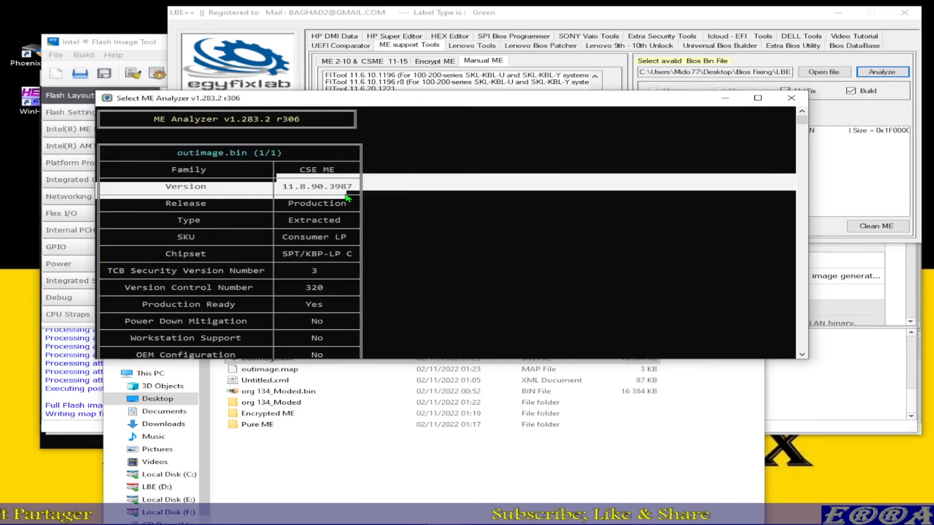
scroll(314, 288, down, 2)
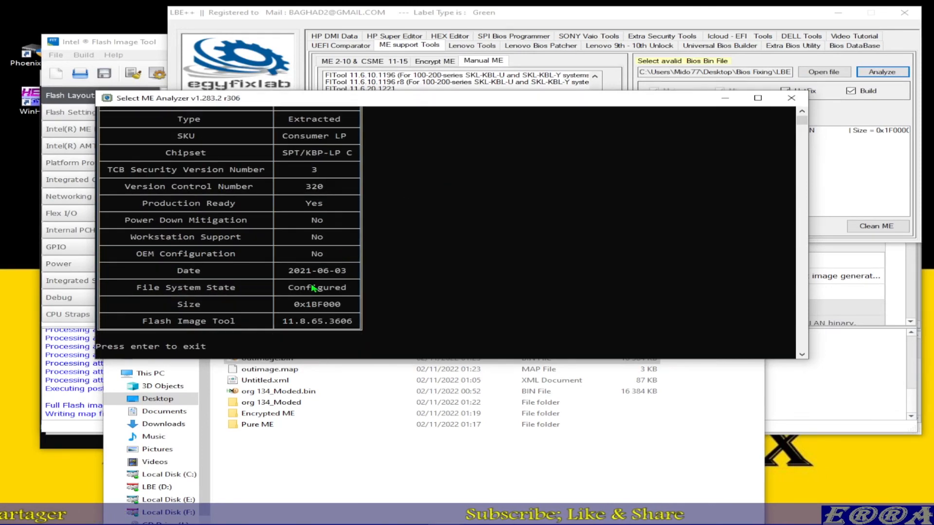
drag(290, 290, 358, 292)
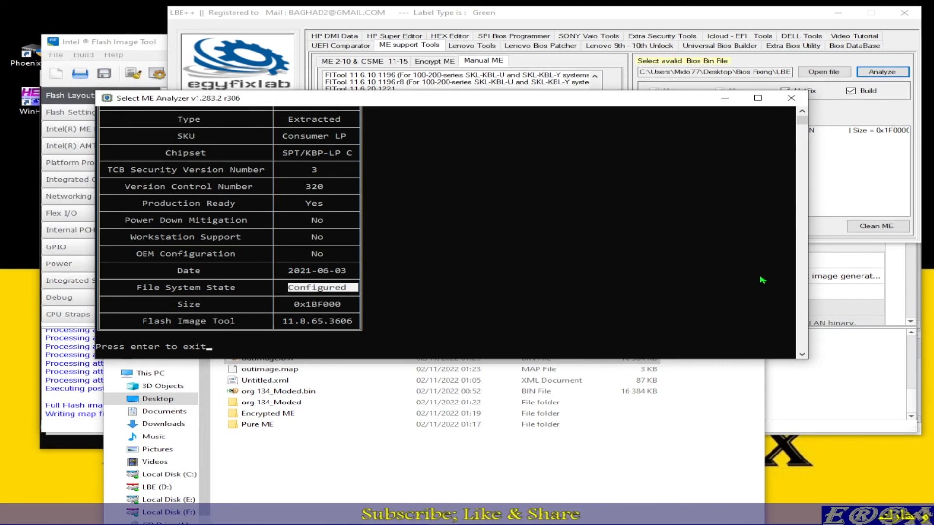
drag(808, 217, 446, 218)
scroll(304, 232, up, 1)
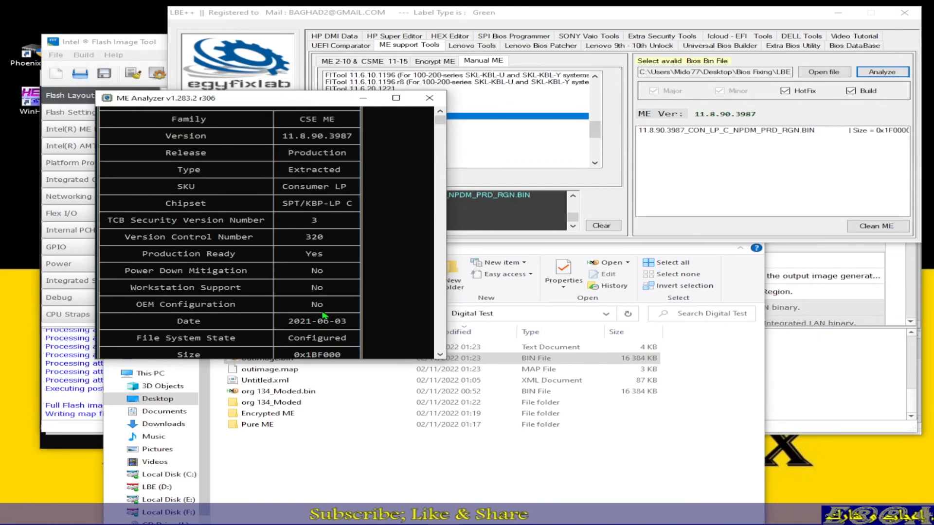
Step: Enlarge the ME Analyzer window and examine the full outimage.bin report down to the Flash Image Tool row
drag(356, 361, 363, 469)
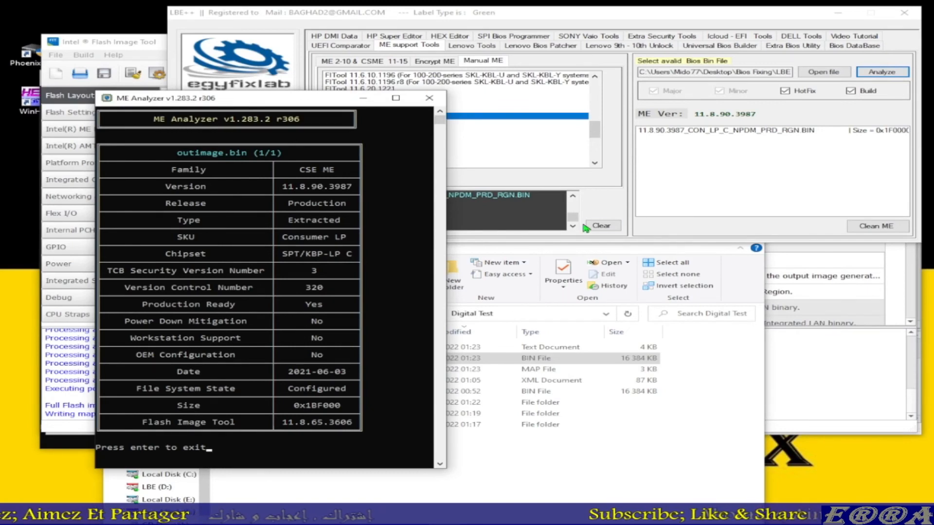
click(536, 478)
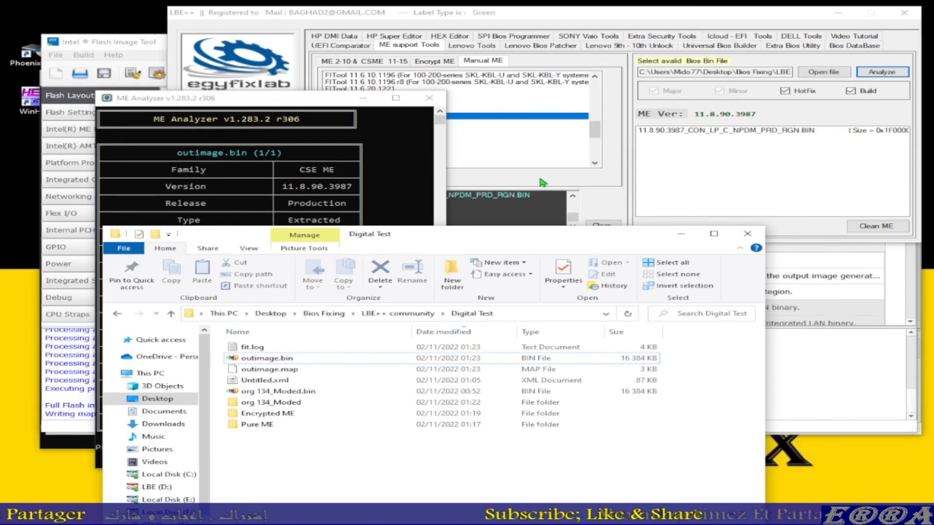
click(377, 129)
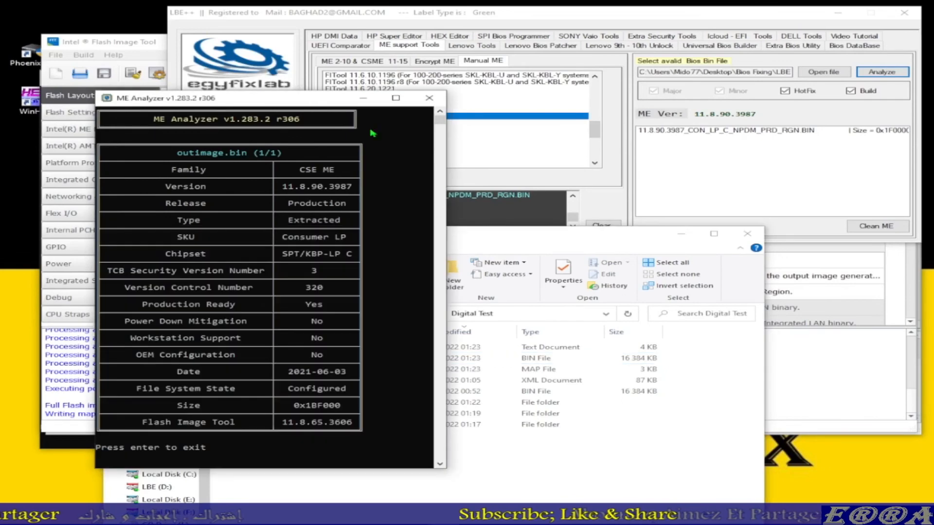
Step: Review the build log in Intel Flash Image Tool, and return to the Digital Test folder and LBE++
click(795, 392)
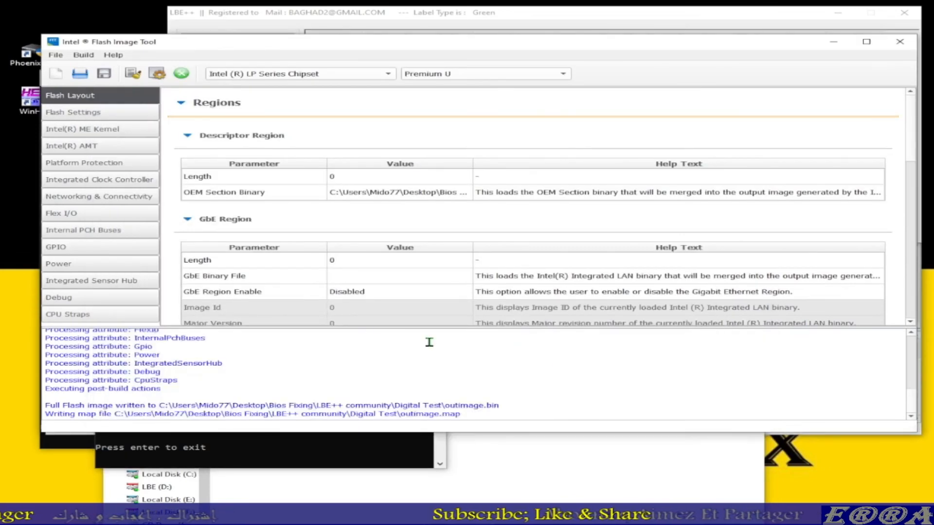
scroll(515, 359, up, 3)
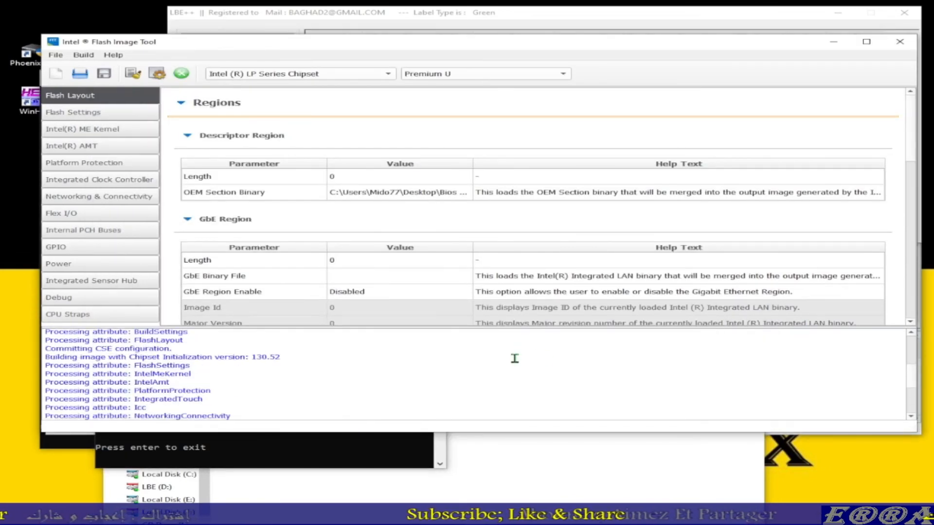
scroll(515, 359, down, 3)
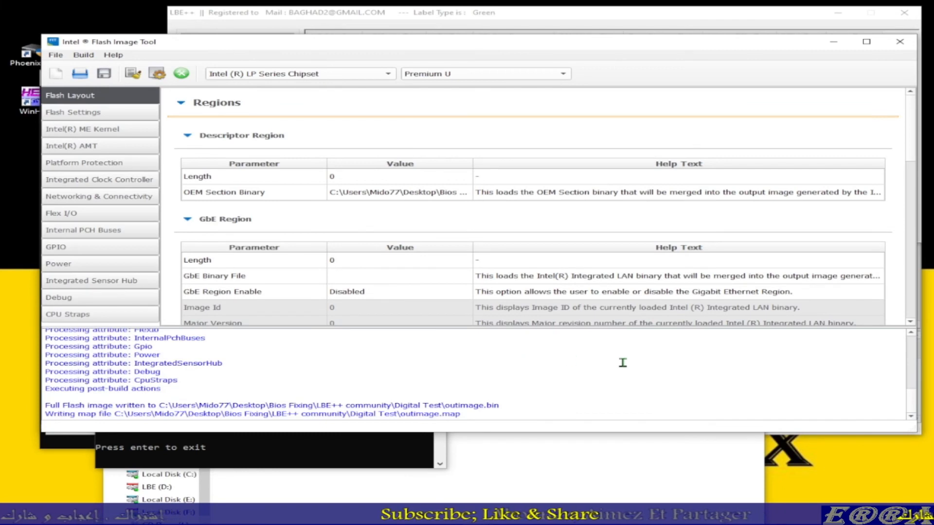
click(497, 485)
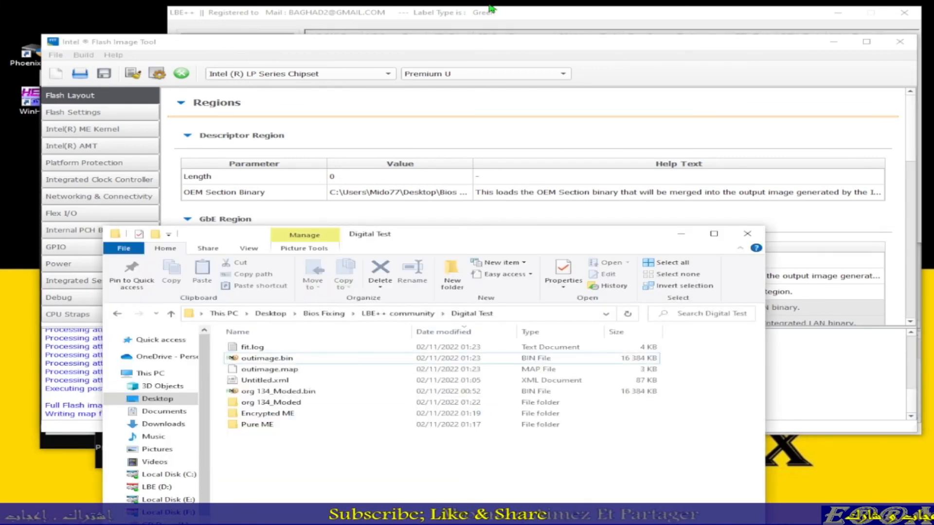
click(537, 15)
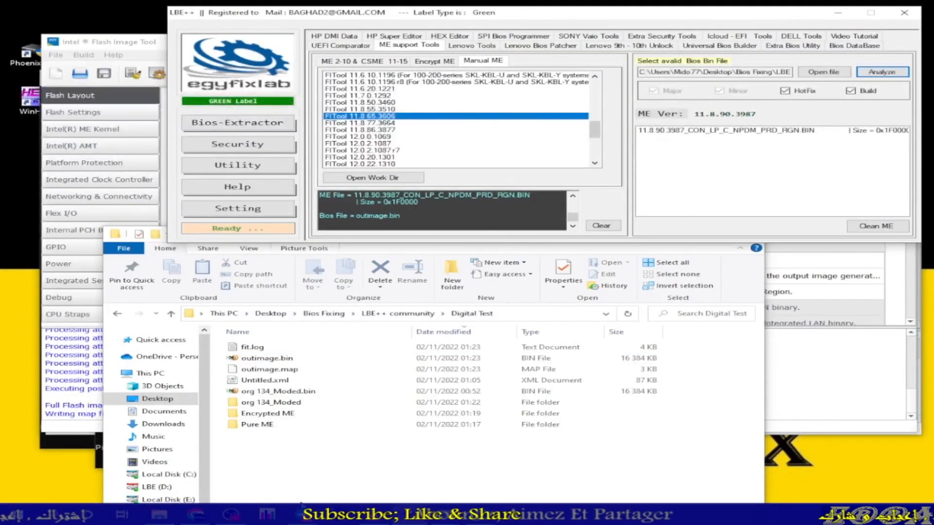